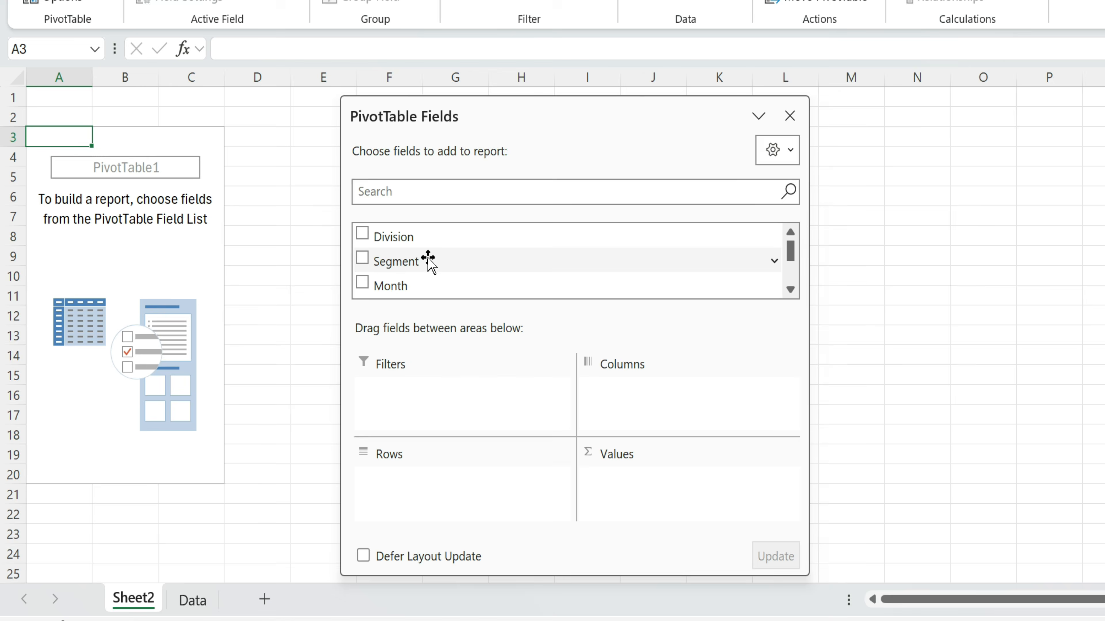
- Put Division and Segment in rows, sum Budget and Actual, and make Month a report filter
click(361, 233)
click(362, 258)
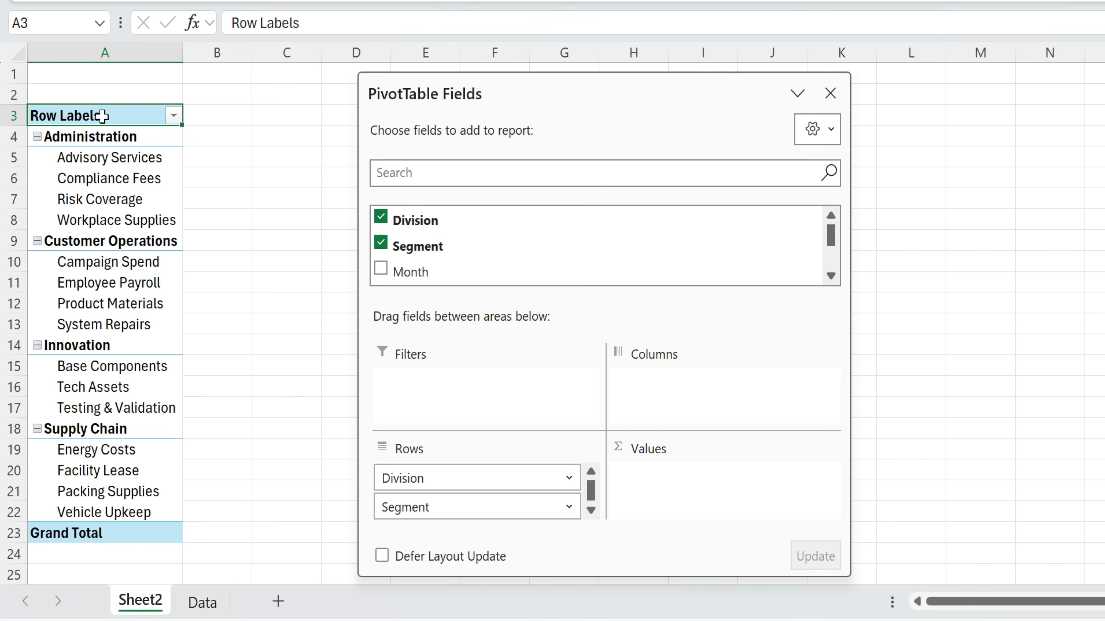
scroll(537, 254, down, 2)
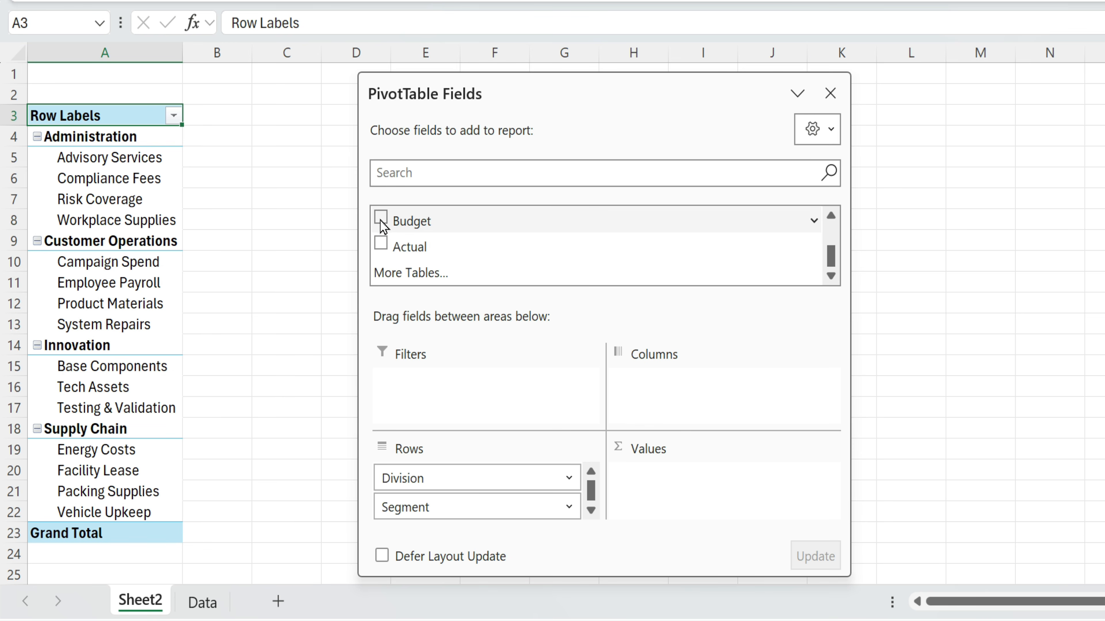
click(381, 218)
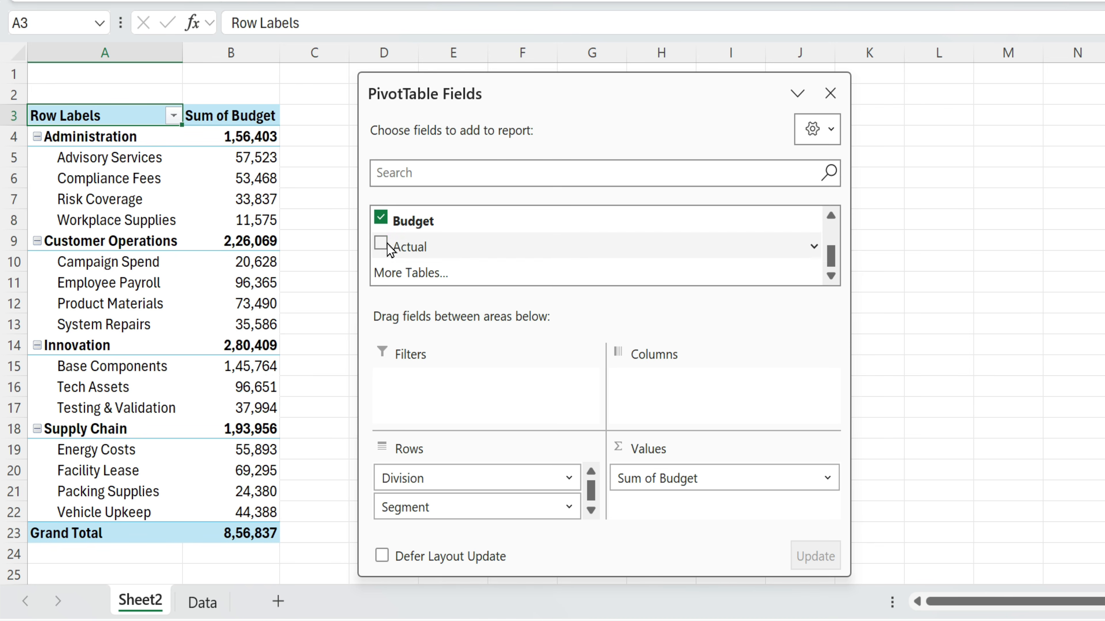
click(380, 243)
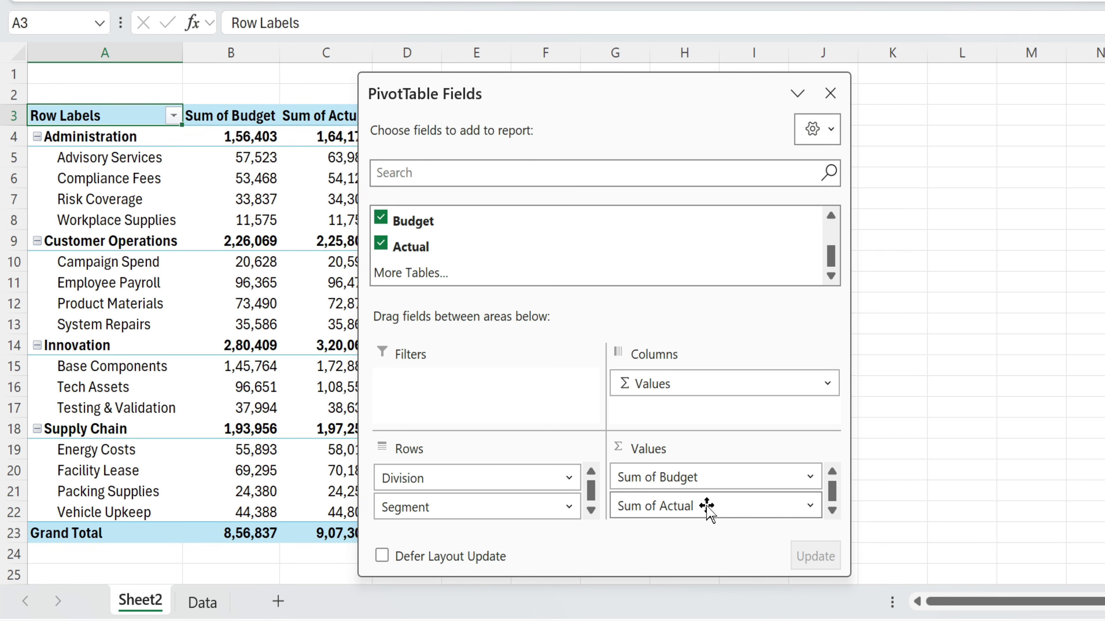
scroll(484, 278, up, 5)
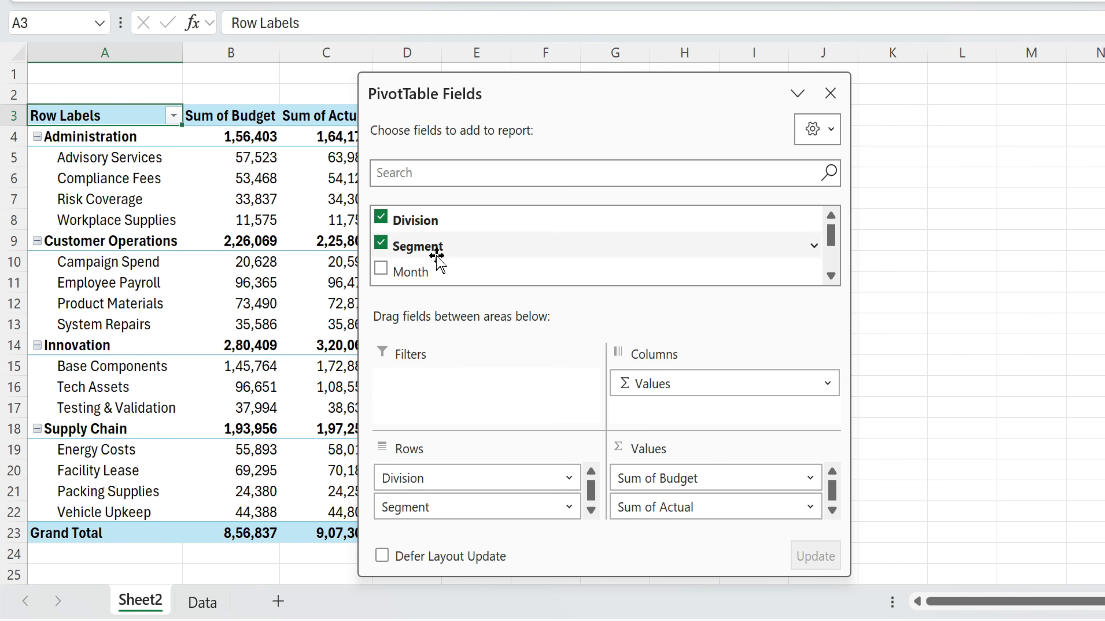
drag(440, 300, 424, 387)
drag(618, 83, 782, 77)
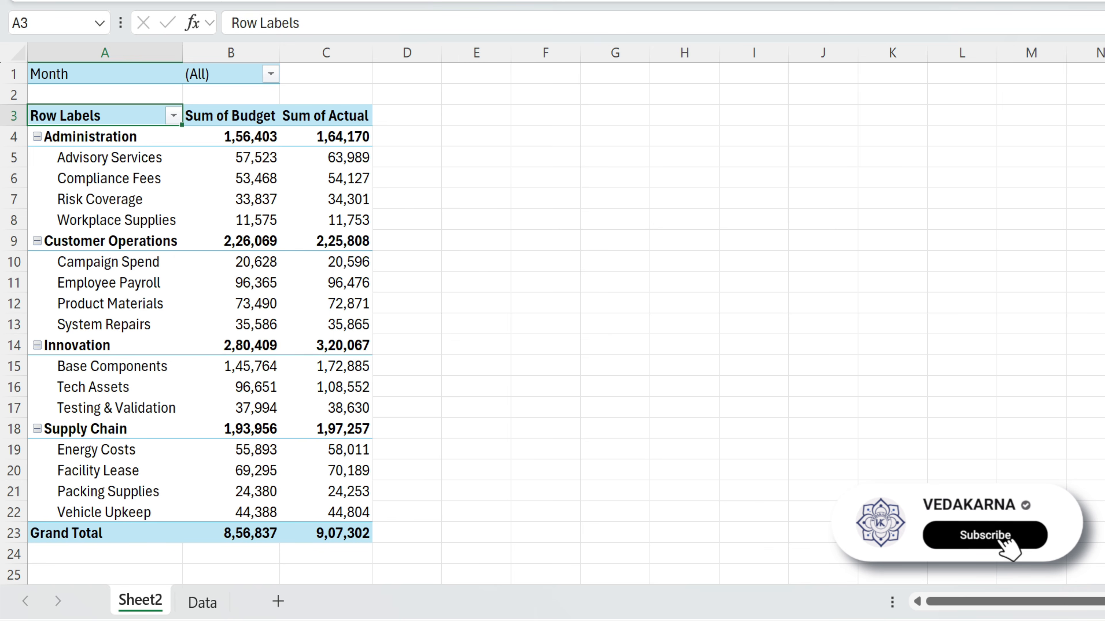
click(258, 158)
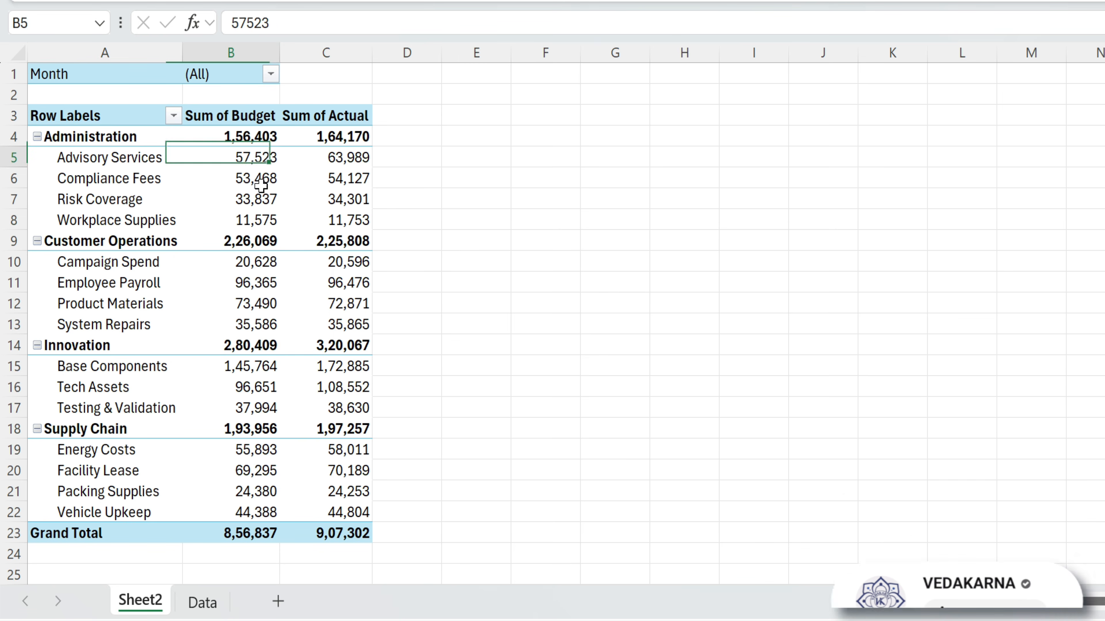
drag(261, 185, 261, 220)
drag(350, 157, 350, 220)
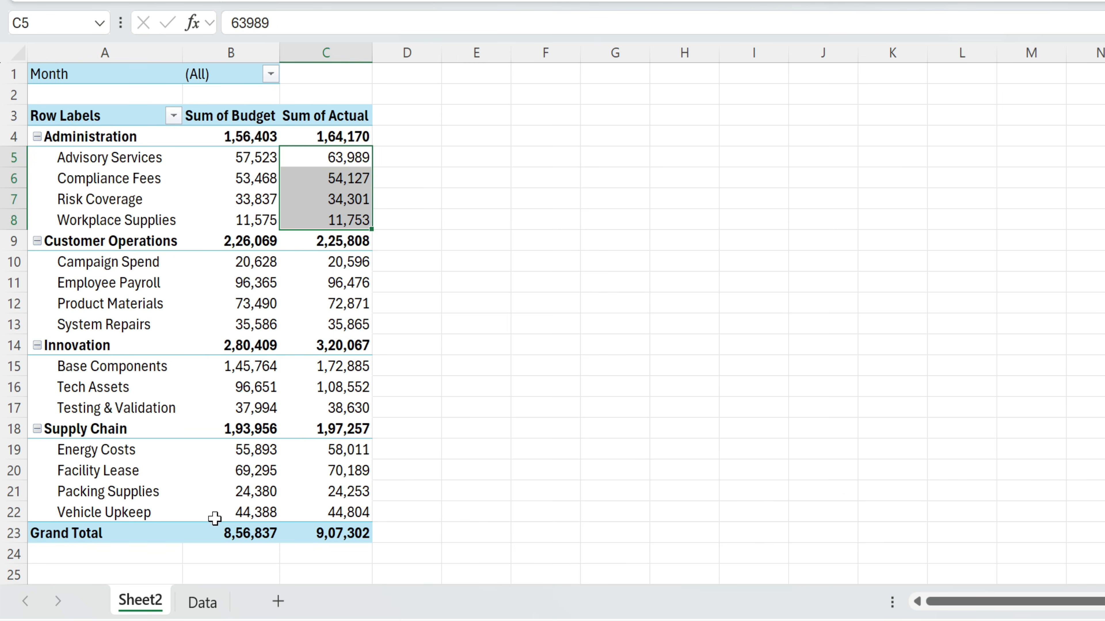
click(202, 602)
drag(586, 237, 659, 417)
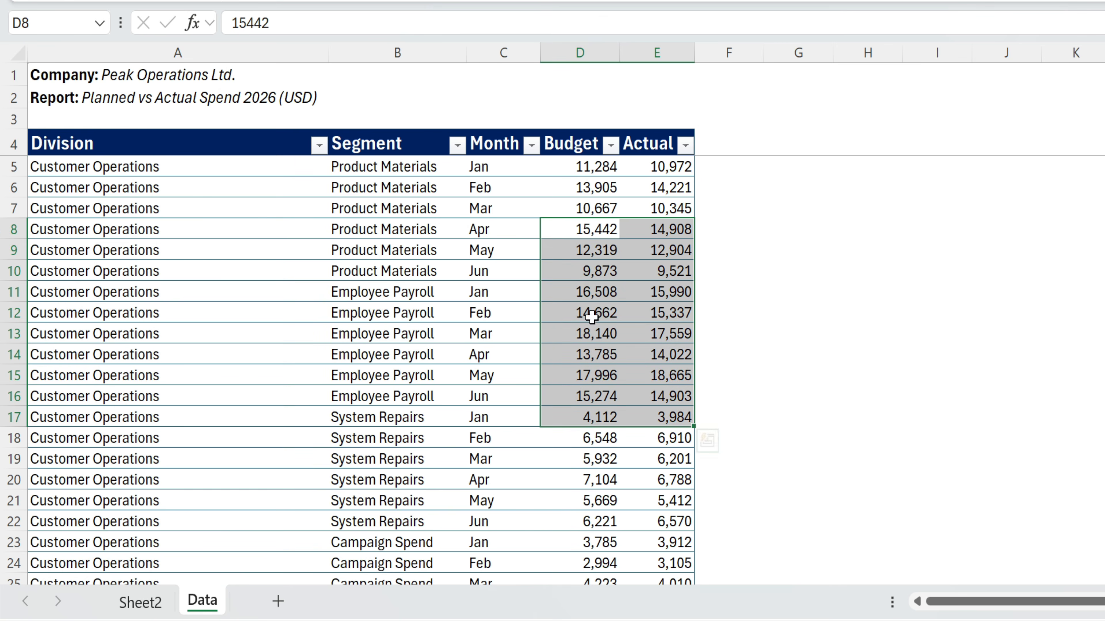
click(154, 608)
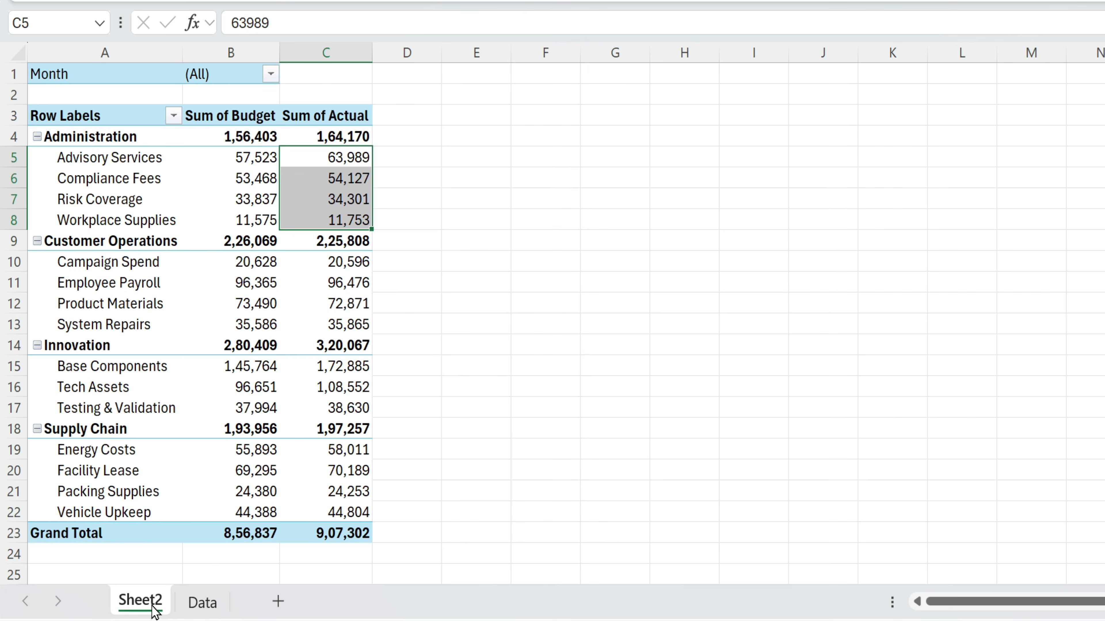
click(395, 286)
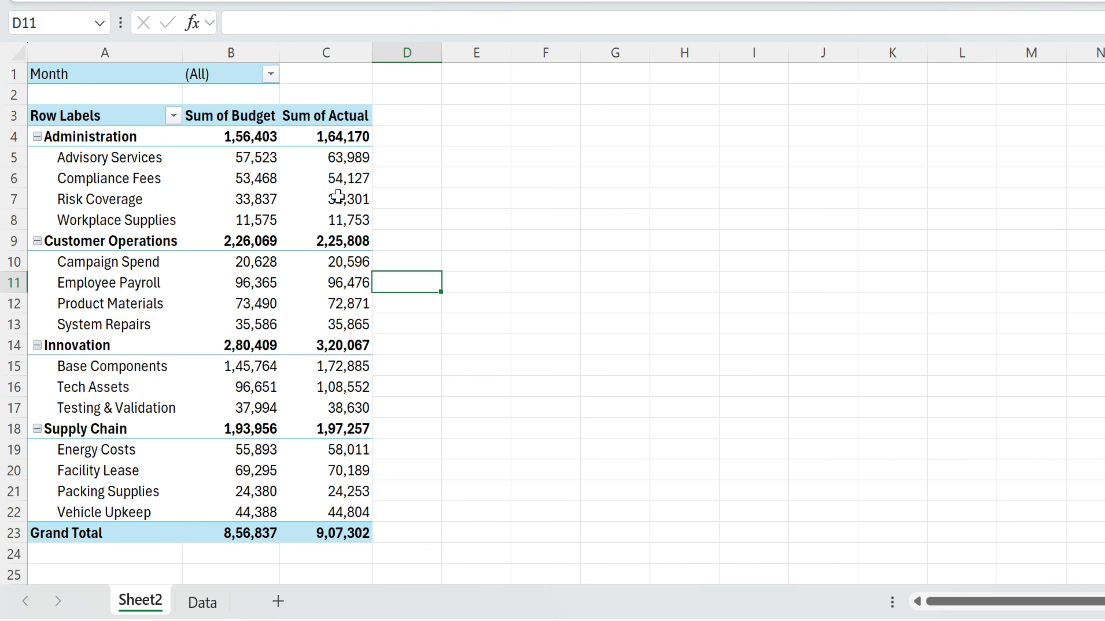
click(340, 171)
drag(409, 115, 387, 533)
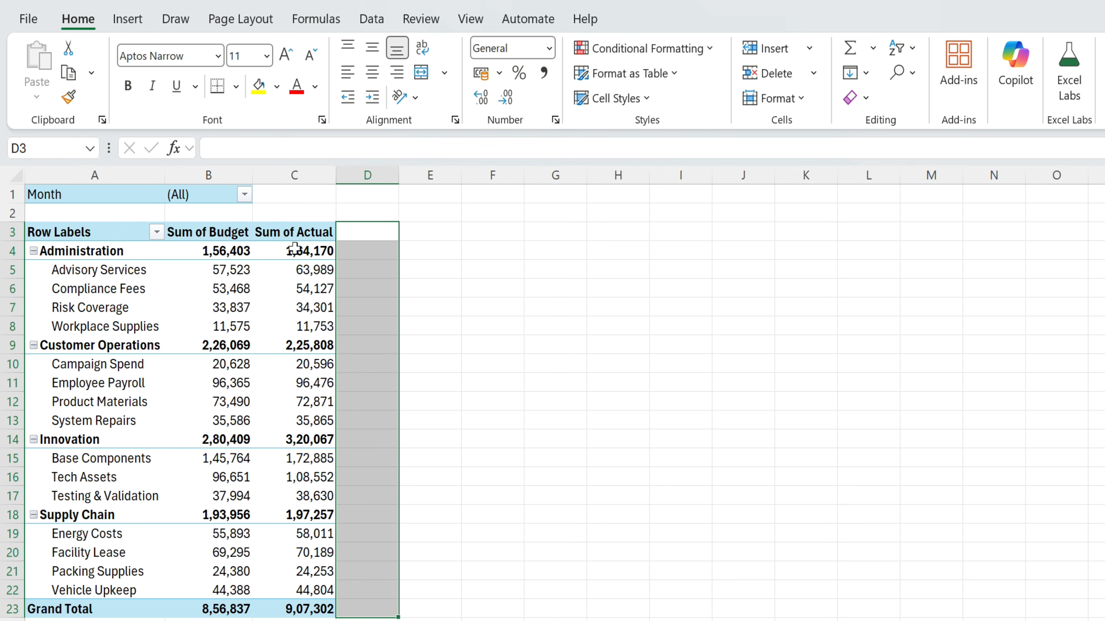
- From the Sum of Actual header, start a new calculated field under PivotTable Analyze
click(296, 232)
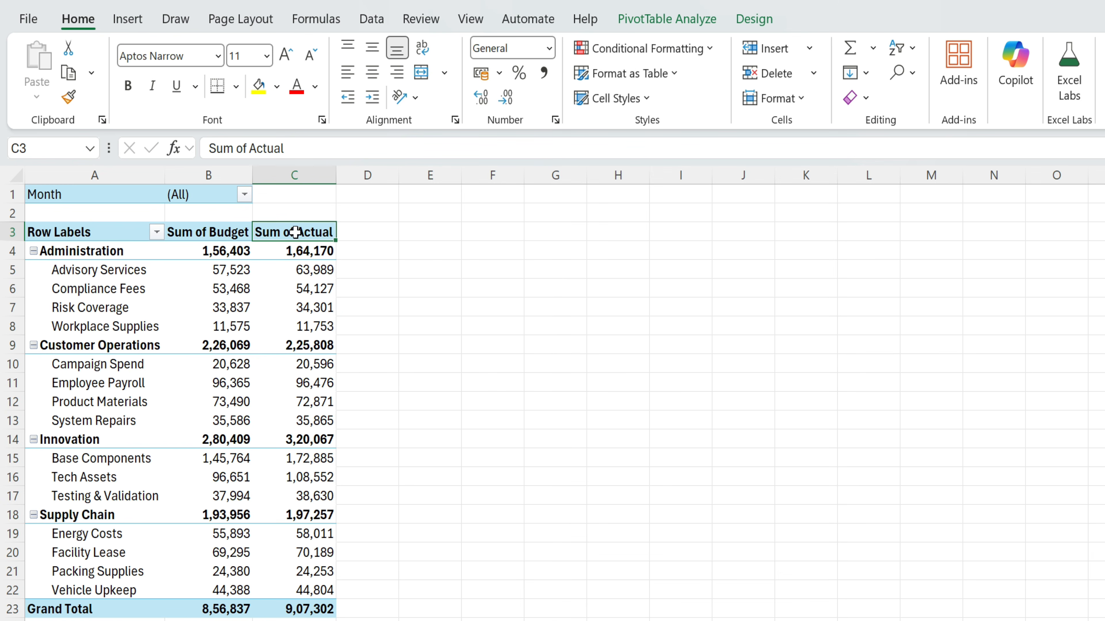
click(680, 19)
click(753, 18)
click(681, 24)
click(891, 46)
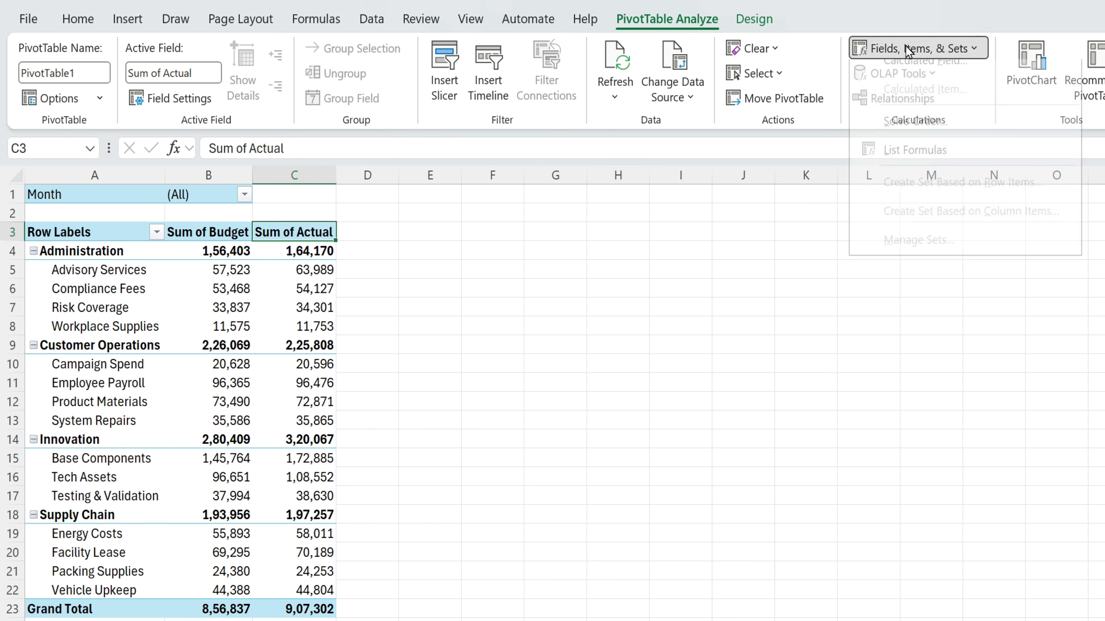
click(945, 80)
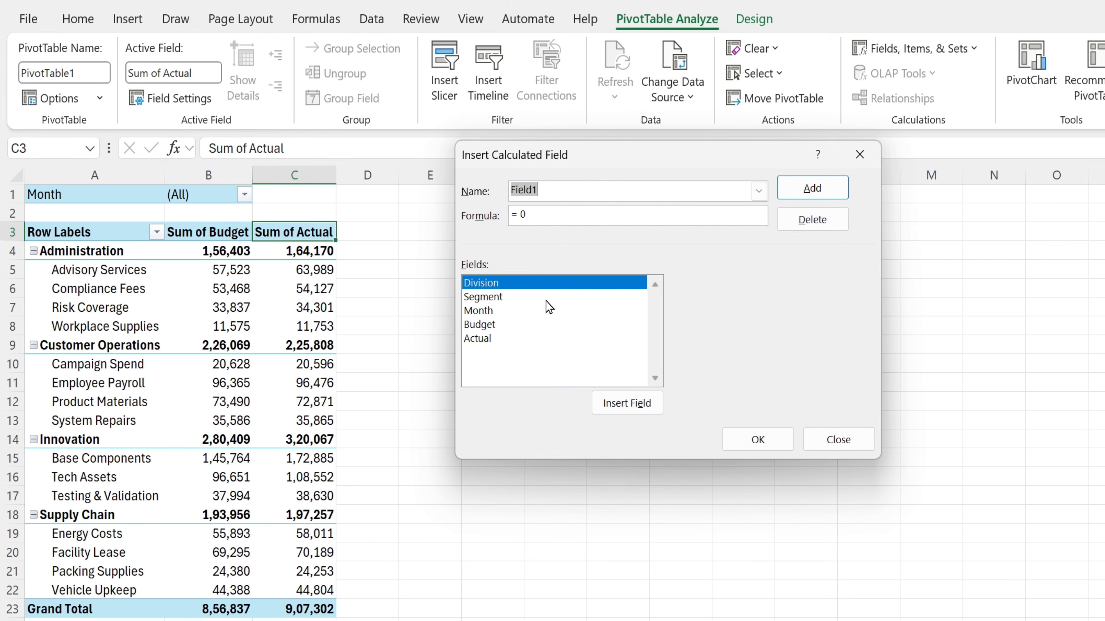
- Define the calculated field Variance as =Budget-Actual and add it as Sum of Variance
key(BackSpace)
text(Variance)
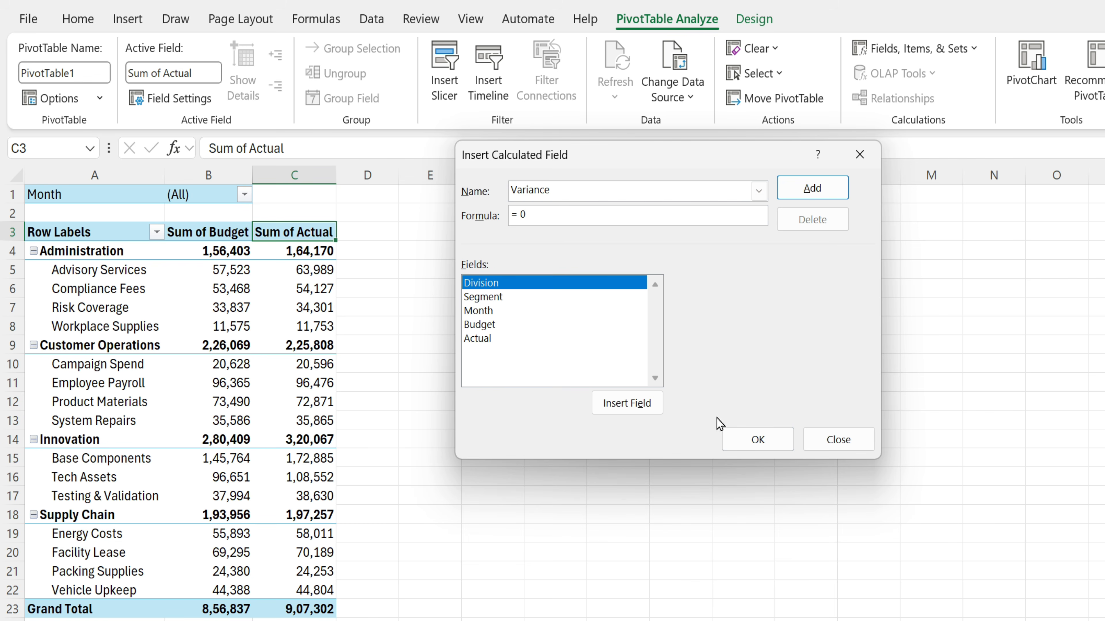
click(537, 218)
key(BackSpace)
double_click(489, 325)
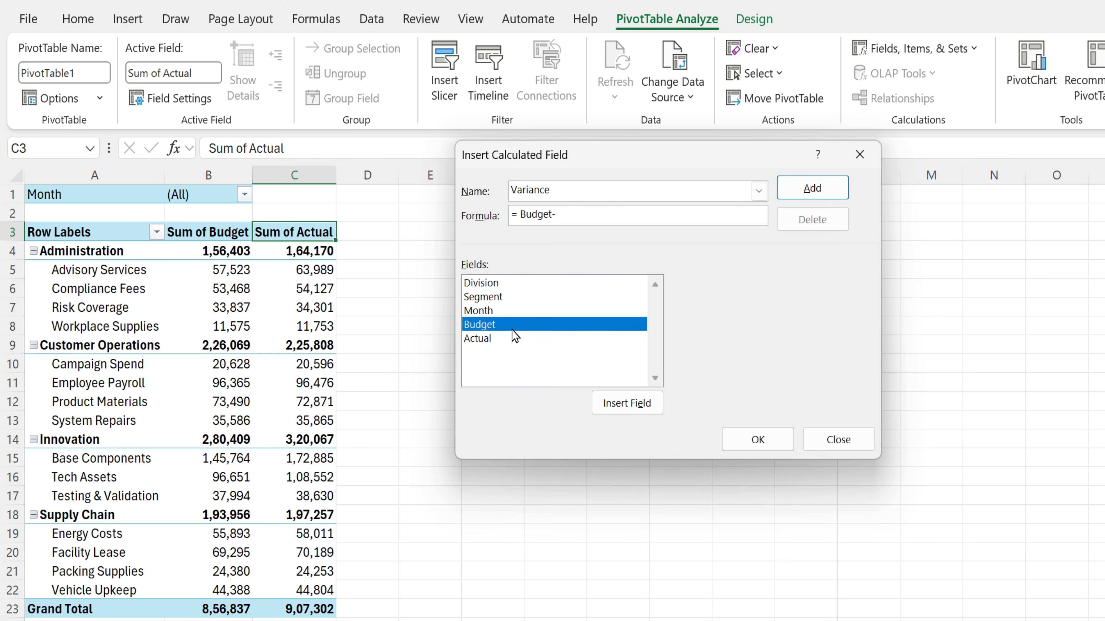
double_click(490, 340)
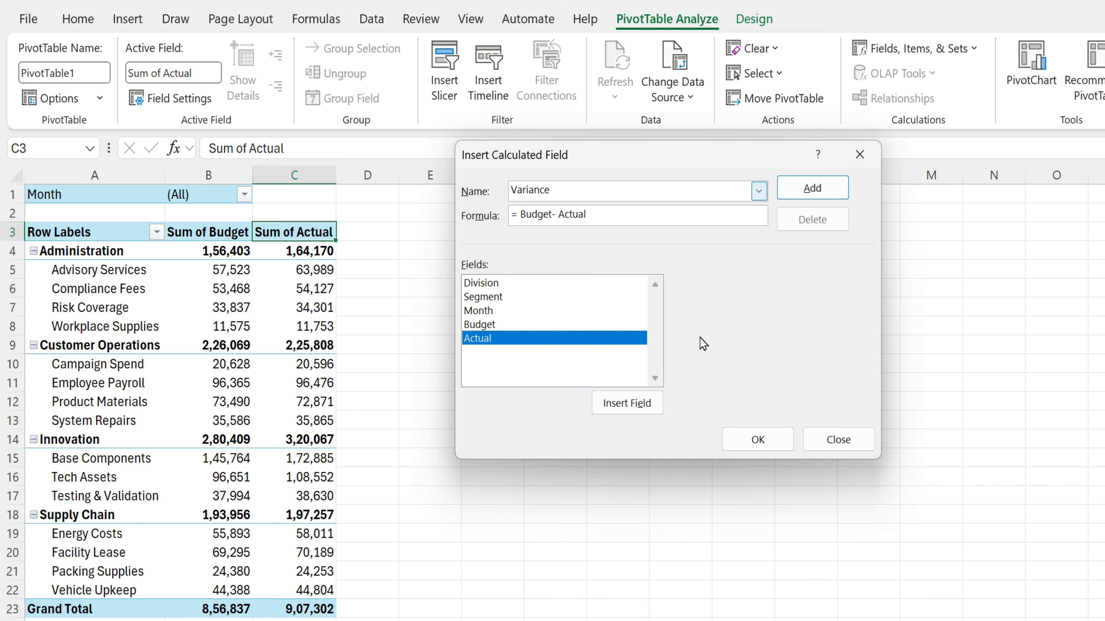
click(777, 443)
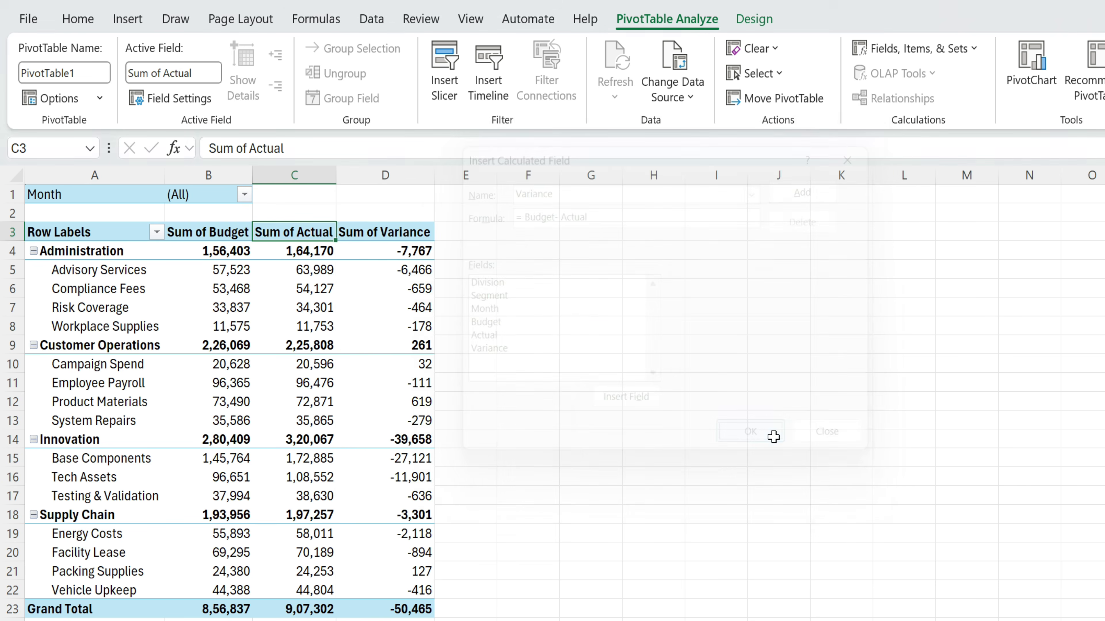
drag(396, 237, 398, 609)
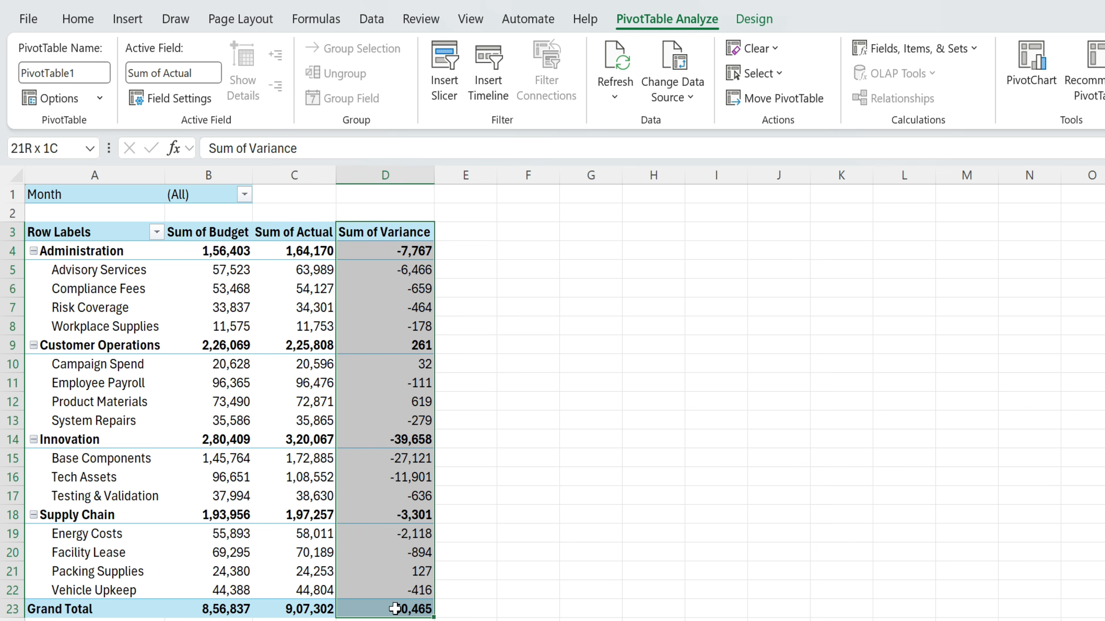
click(495, 471)
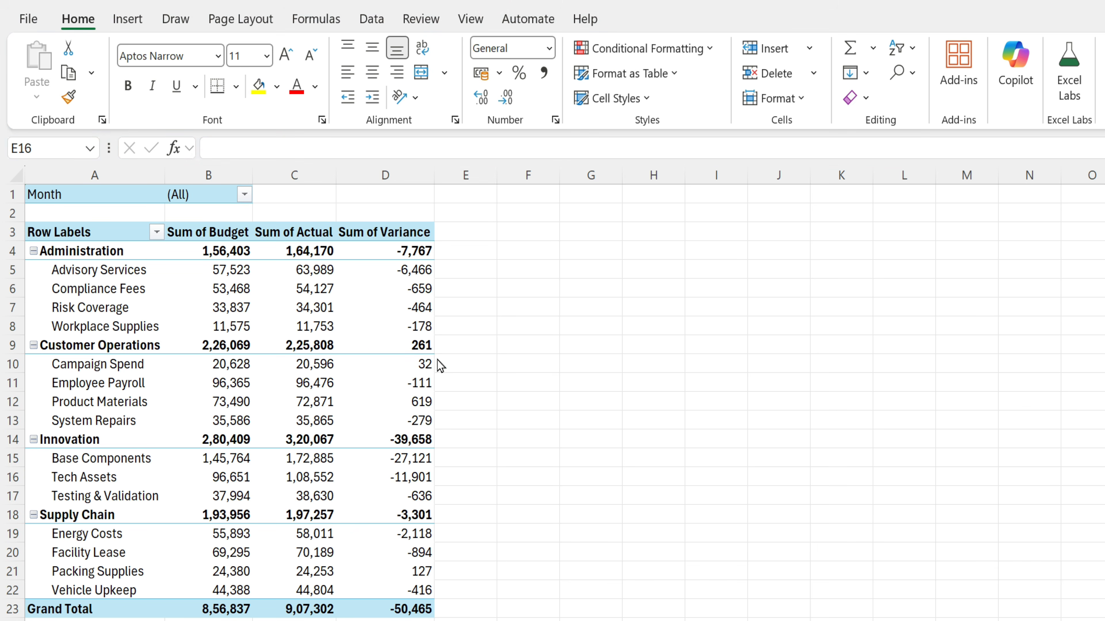
drag(204, 267, 309, 283)
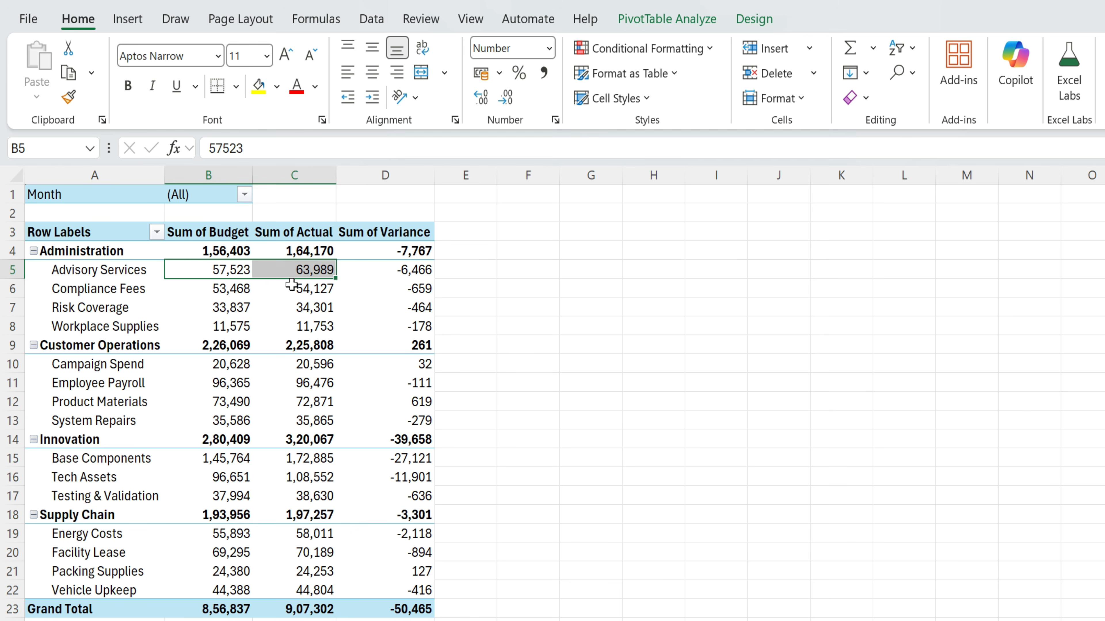
click(413, 274)
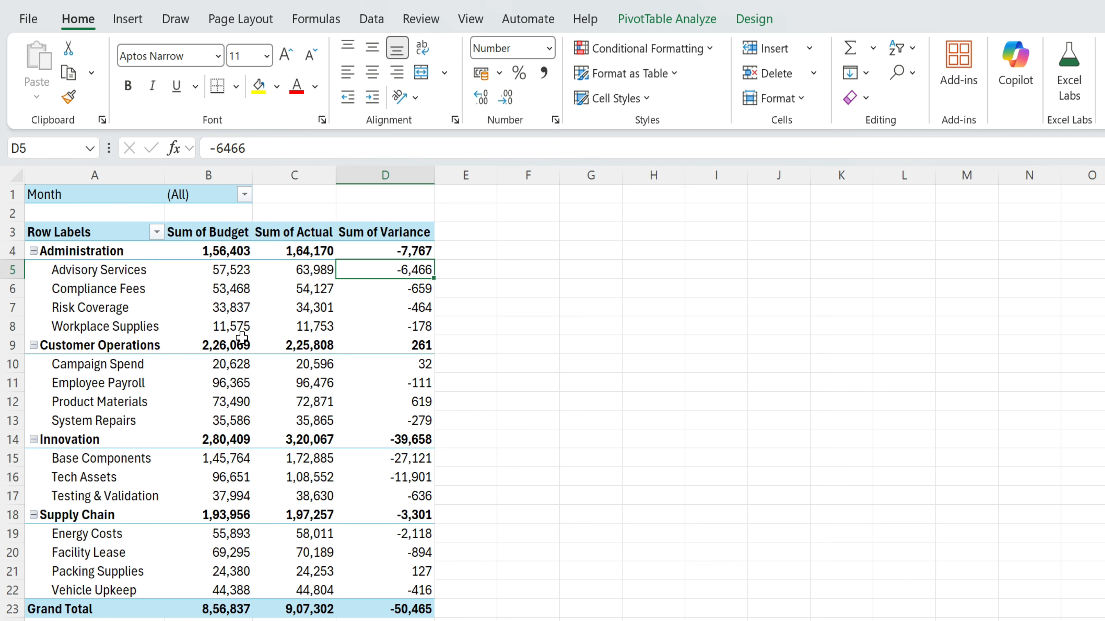
mouse_move(243, 338)
drag(213, 364, 309, 365)
click(411, 362)
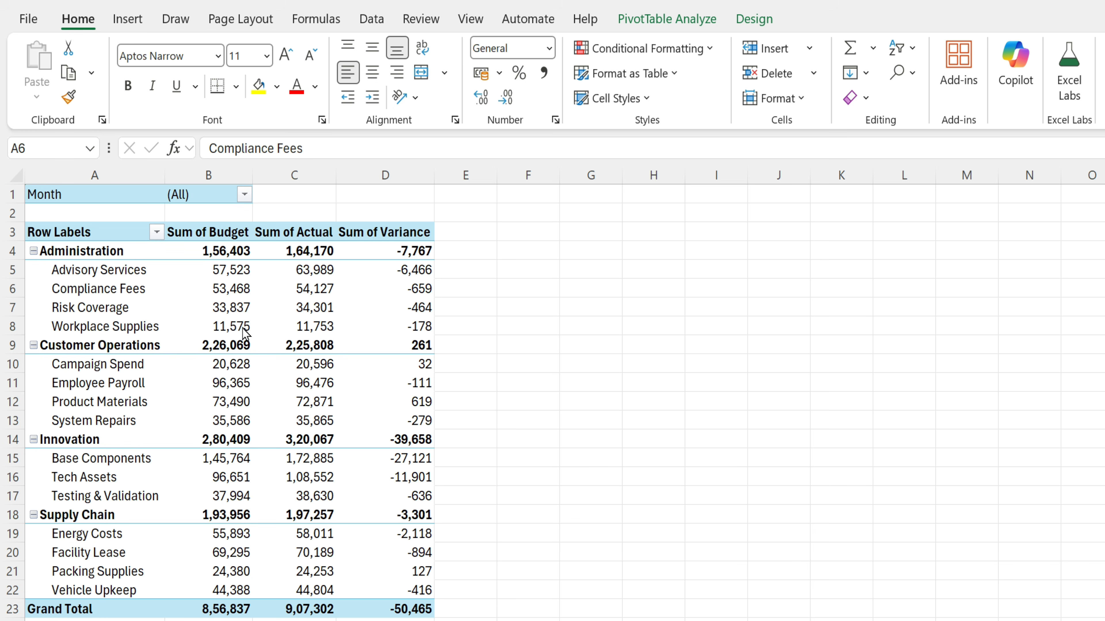
click(241, 308)
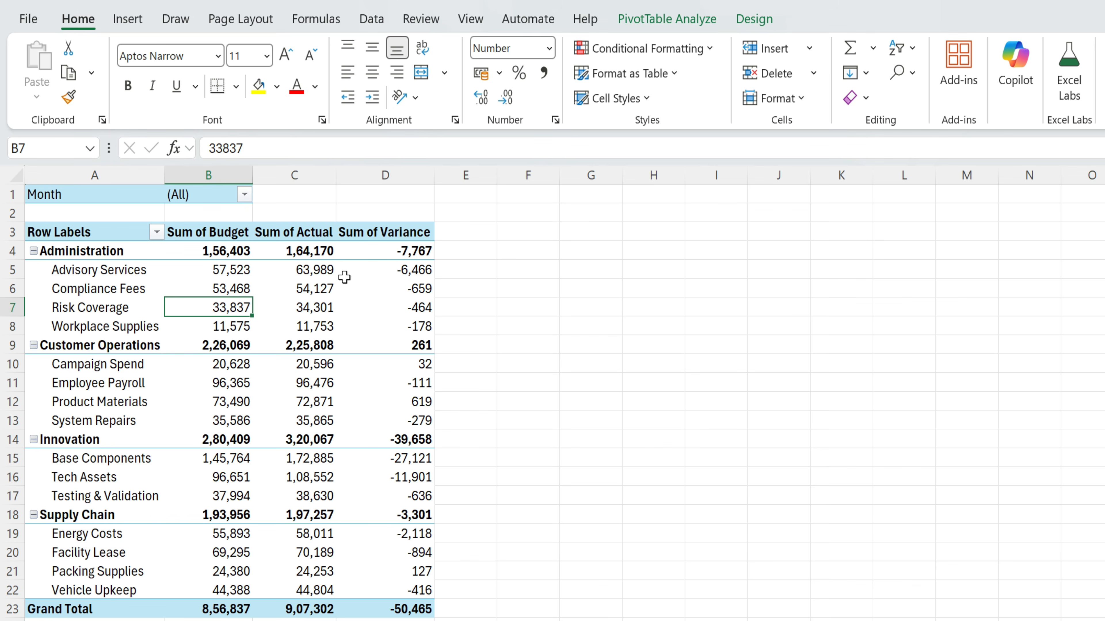
click(754, 19)
click(198, 74)
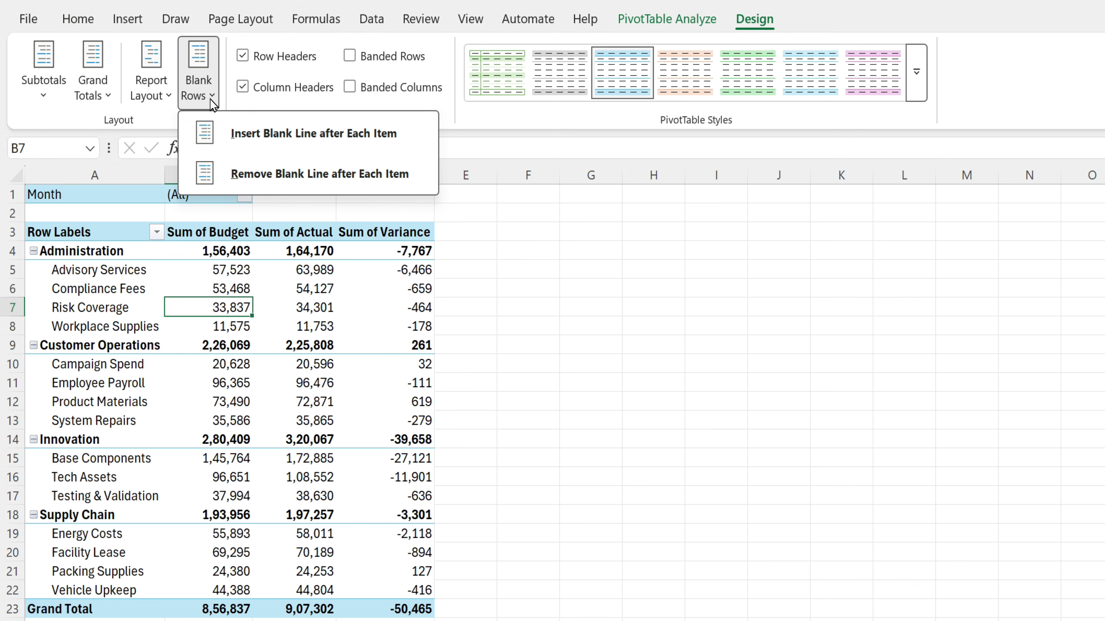
click(361, 143)
click(120, 347)
click(118, 456)
click(136, 316)
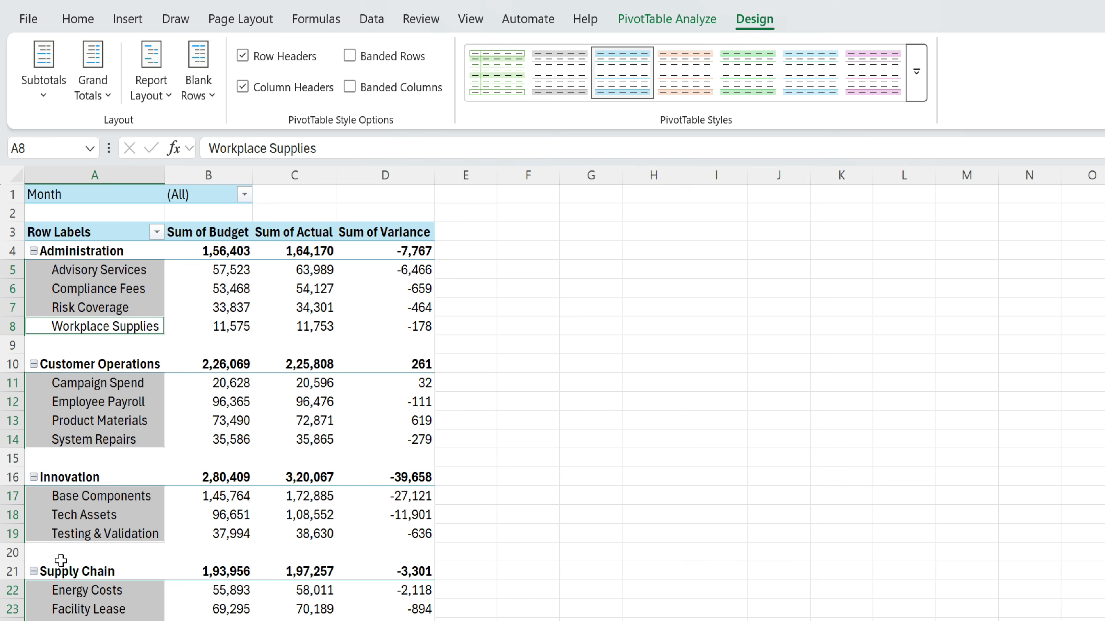
click(237, 308)
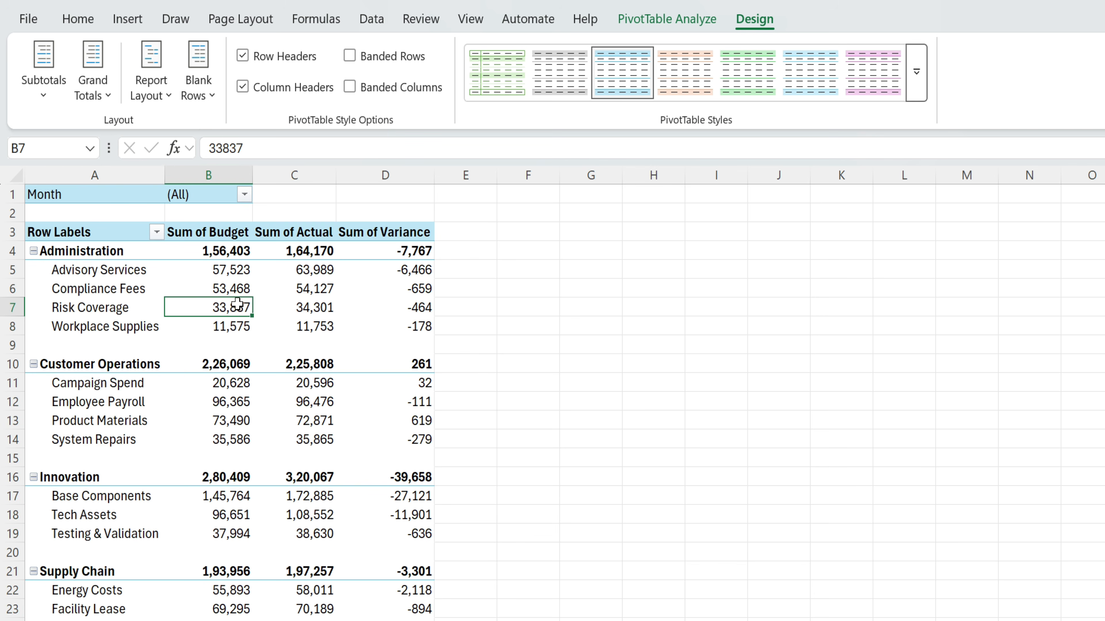
click(170, 101)
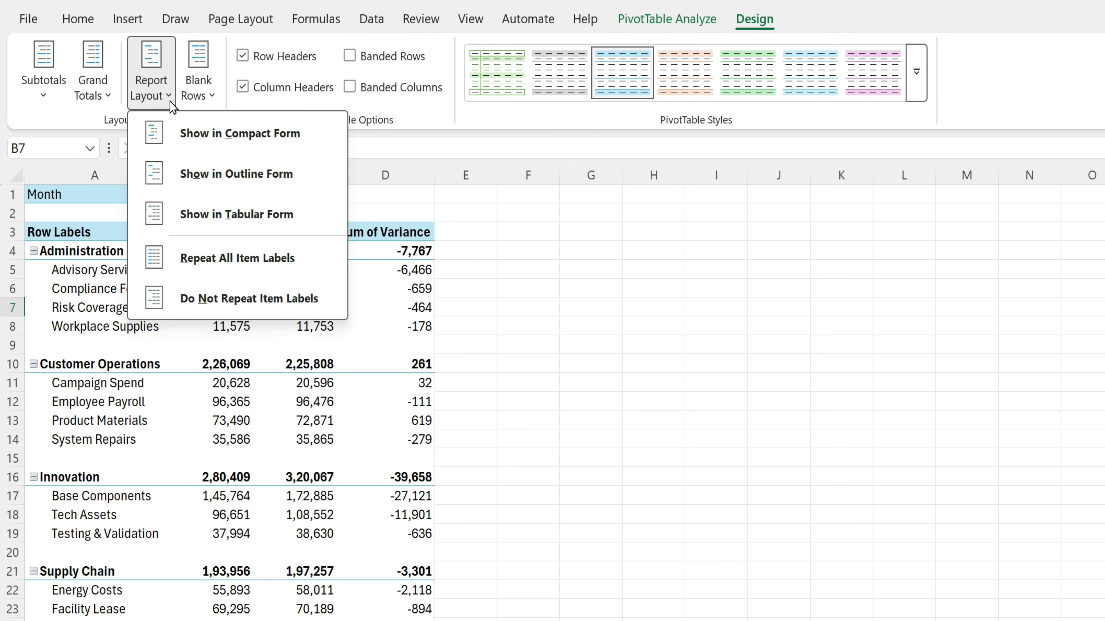
click(260, 214)
scroll(257, 518, down, 2)
scroll(315, 481, up, 2)
drag(91, 291, 435, 534)
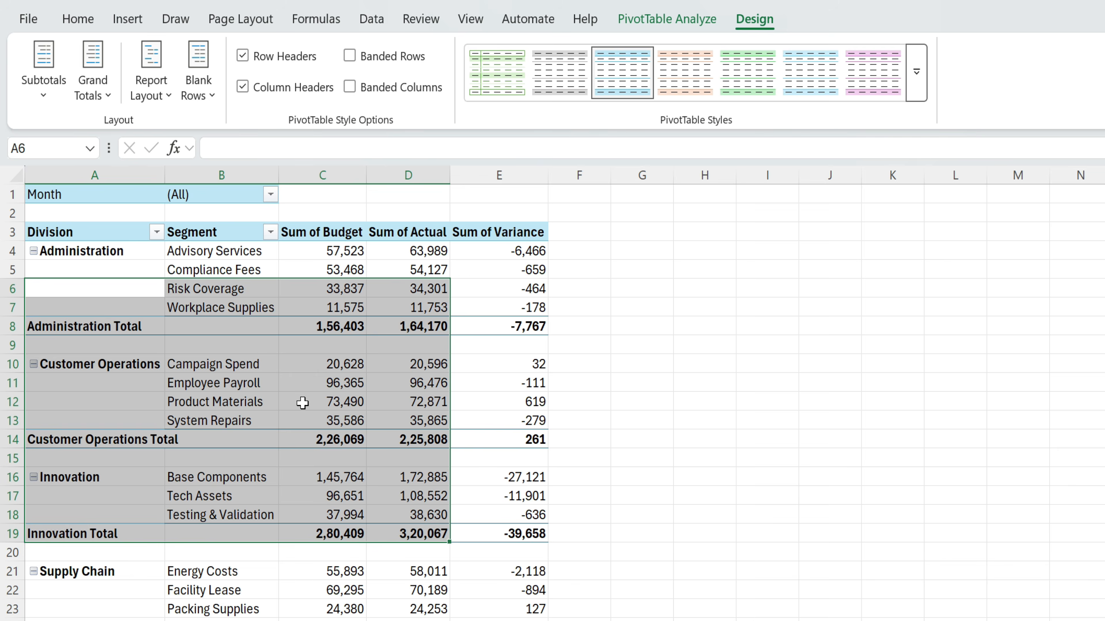
click(303, 403)
click(151, 90)
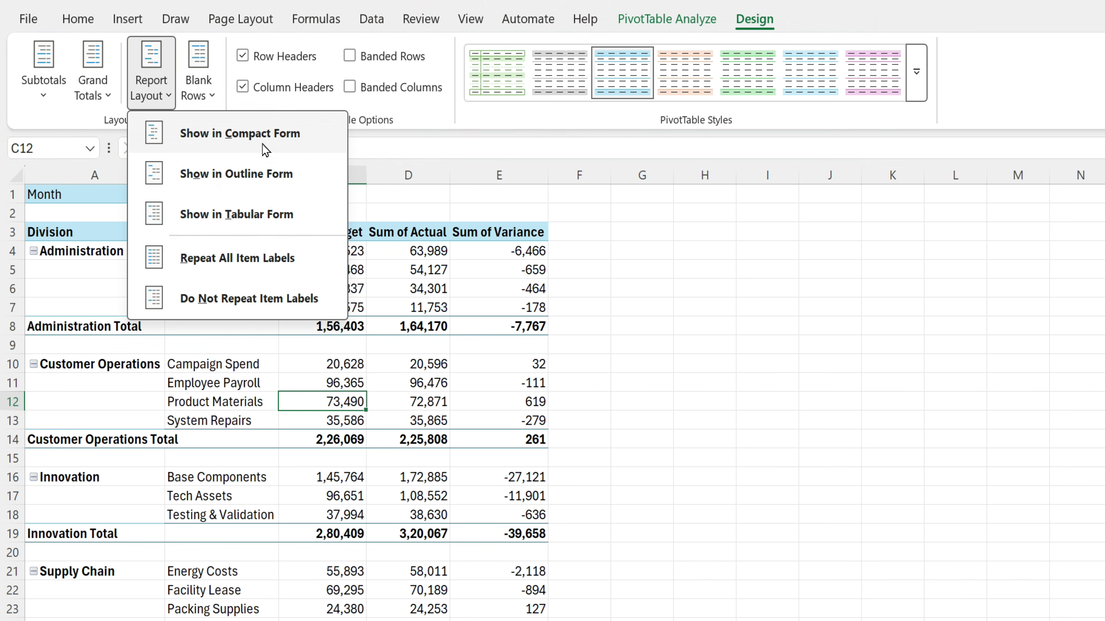
click(300, 139)
drag(138, 240, 390, 537)
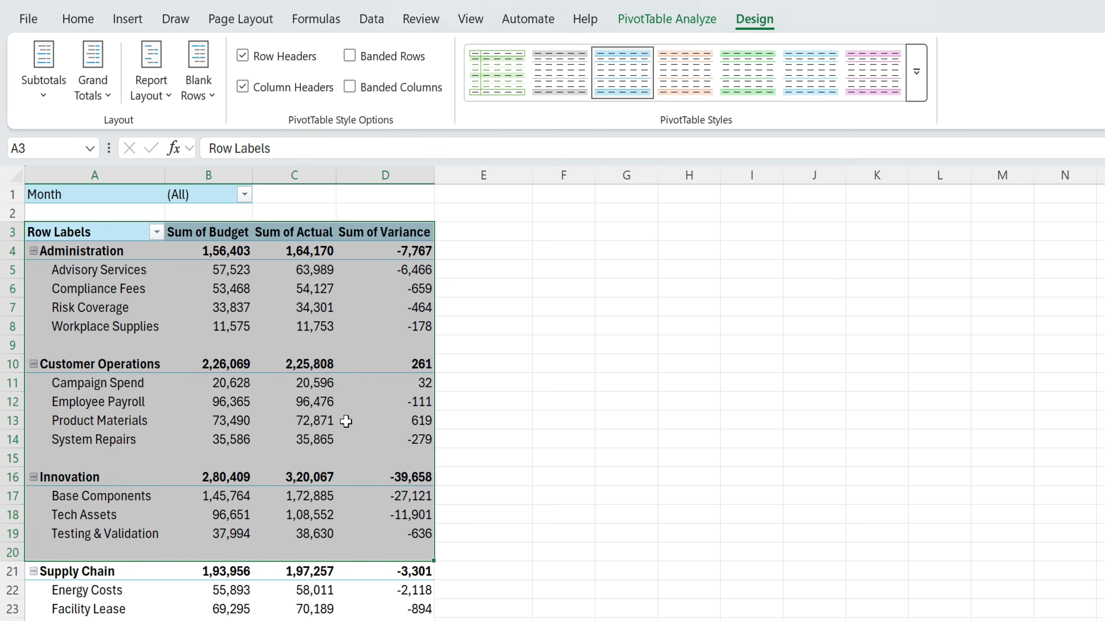
click(346, 411)
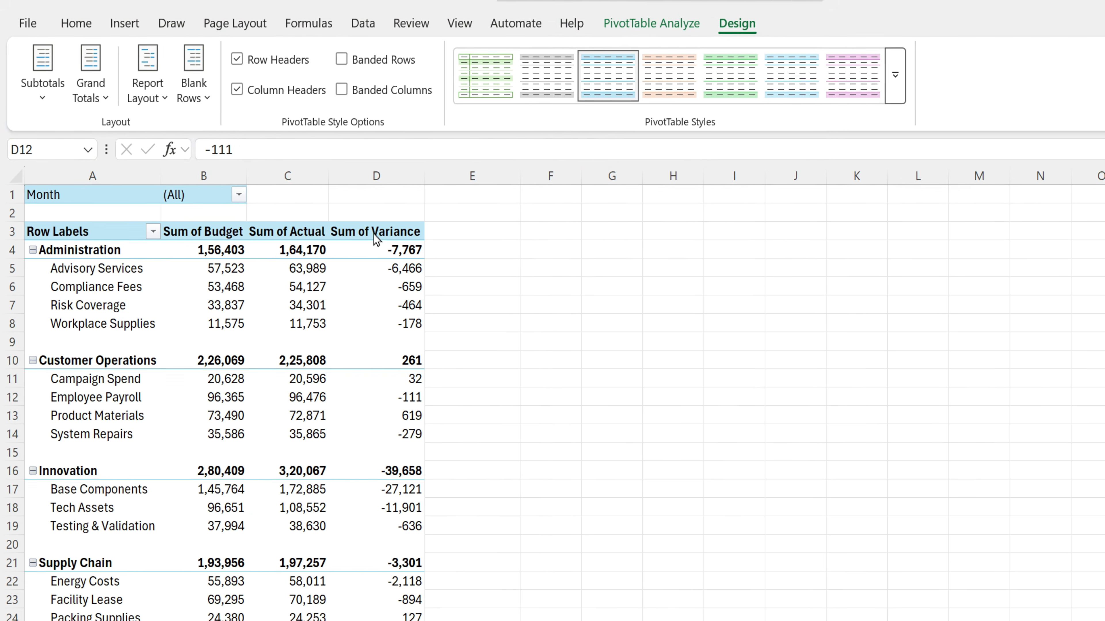
- Turn off the PivotTable's +/- buttons and field headers
click(667, 23)
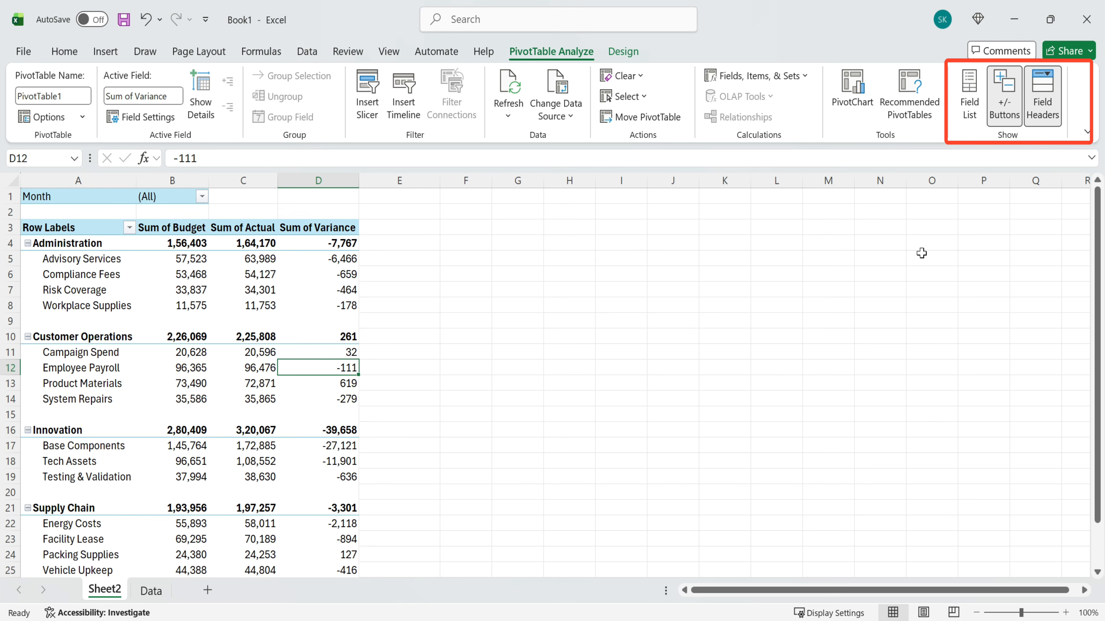
click(1002, 106)
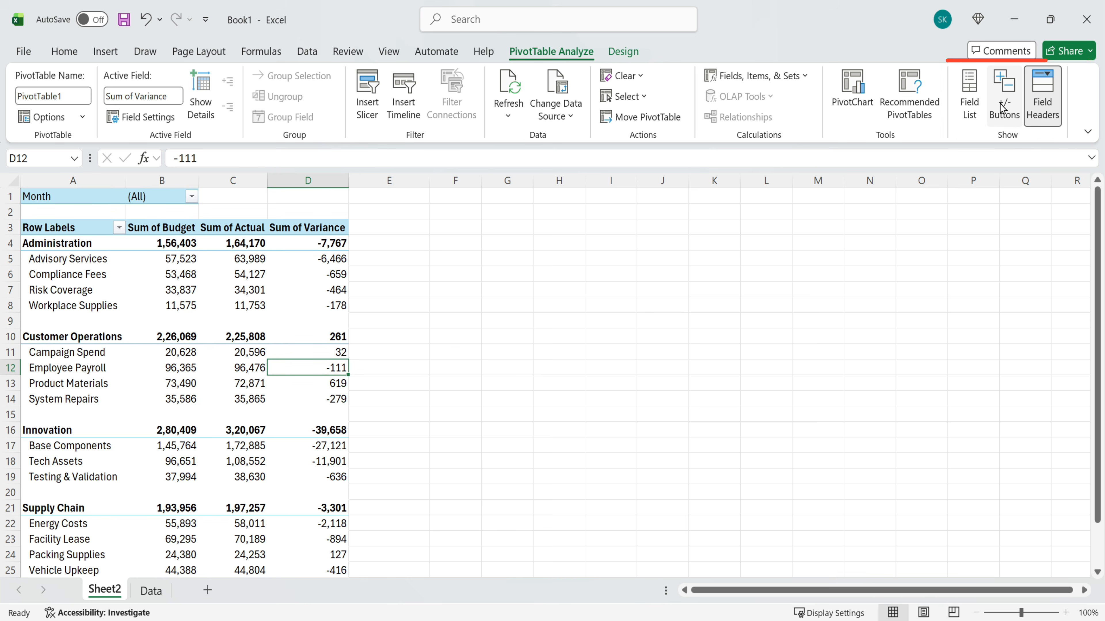
click(1056, 112)
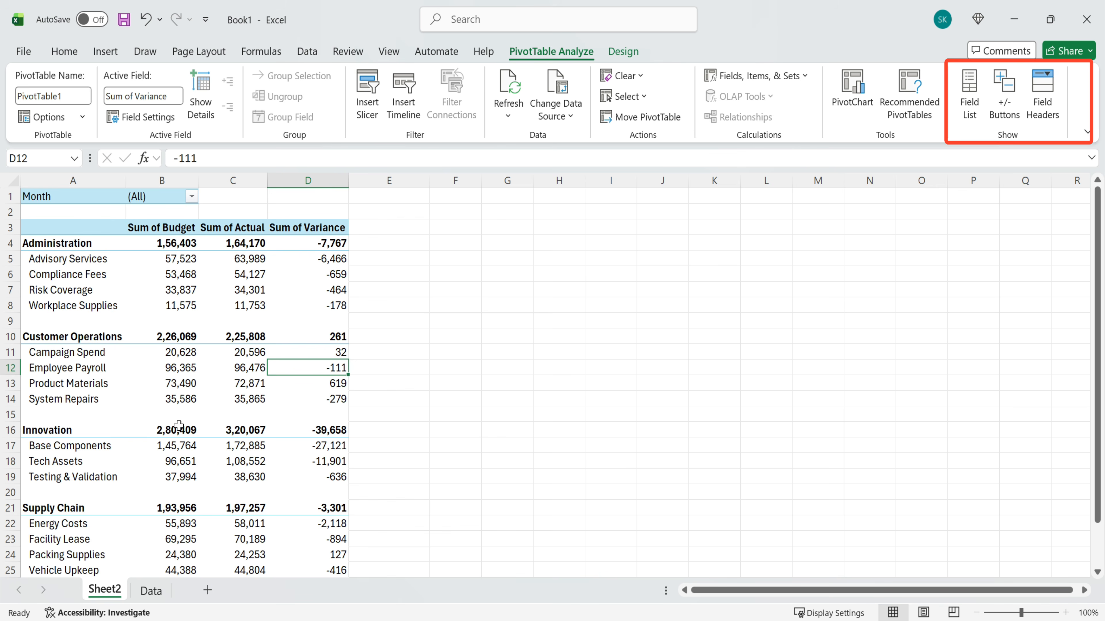
- Relabel the Grand Total row as All Division
scroll(250, 382, down, 4)
click(87, 448)
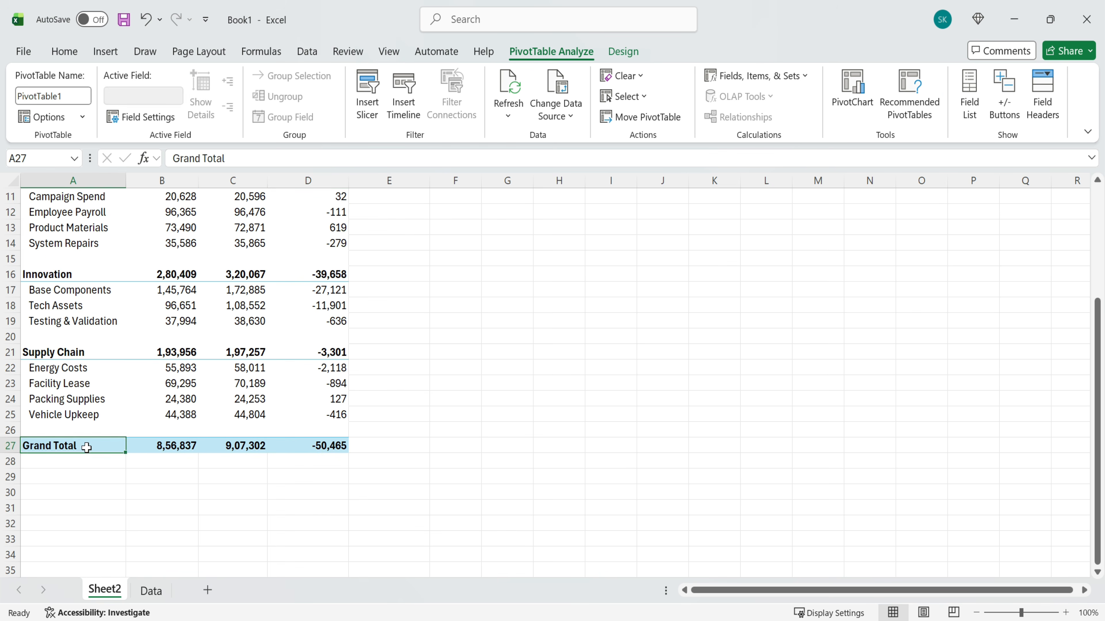
drag(225, 159, 155, 159)
key(BackSpace)
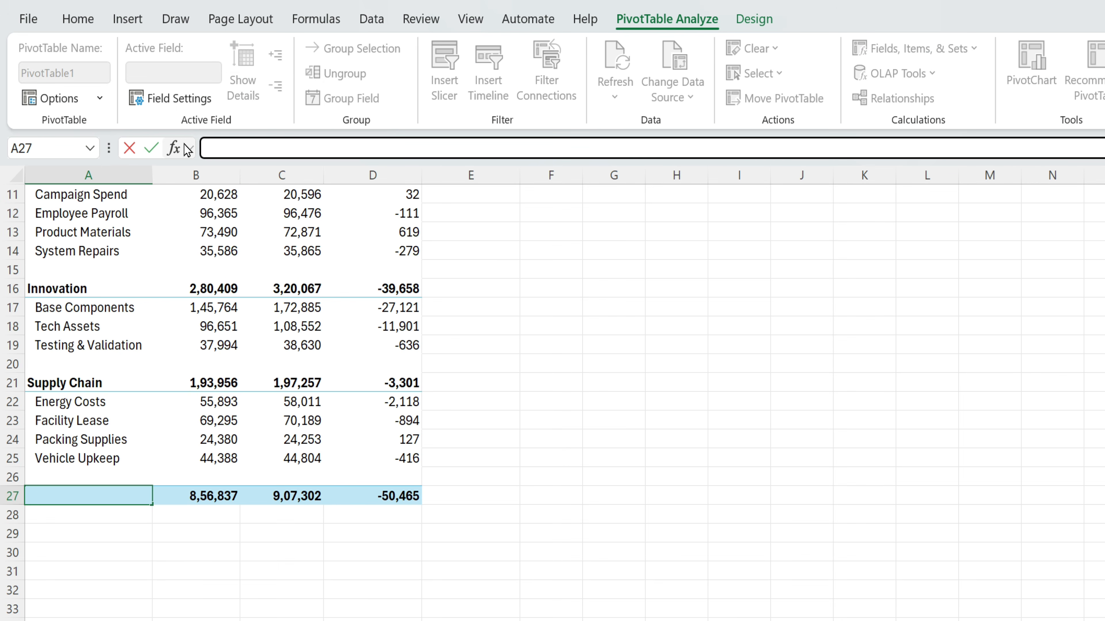
text(All Division)
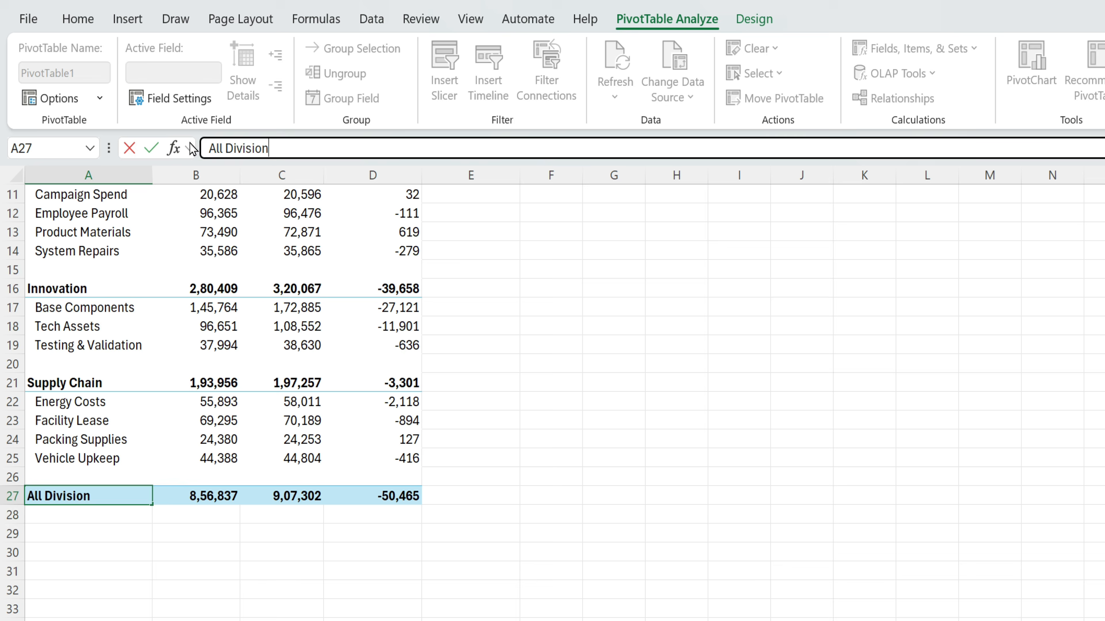
key(Return)
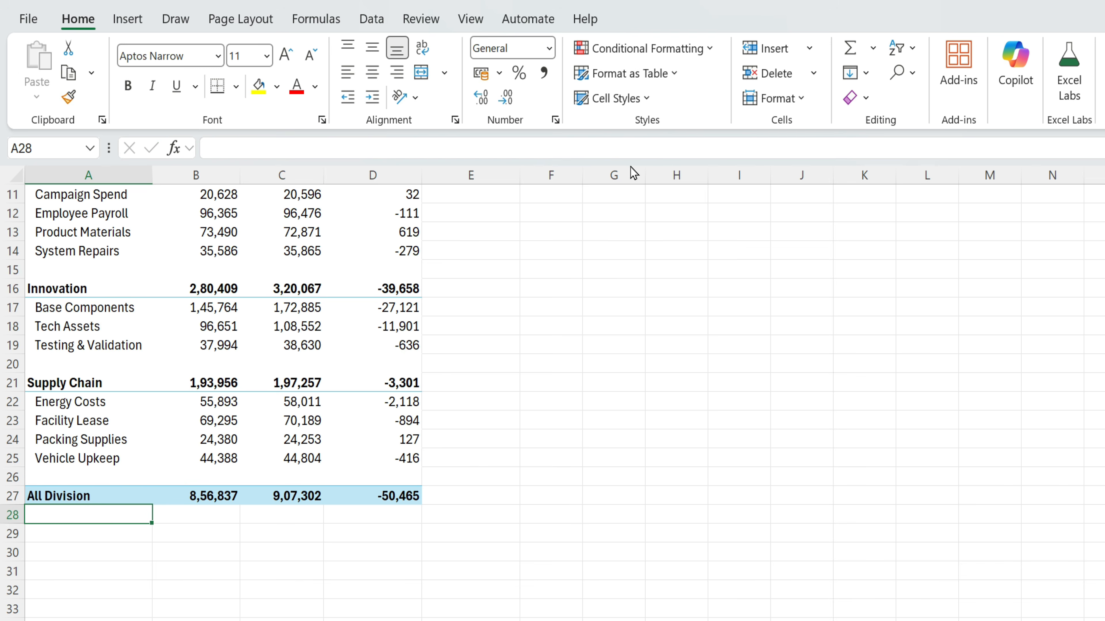
scroll(98, 477, up, 3)
- Move Sum of Actual ahead of Sum of Budget in the PivotTable's Values list
right_click(204, 234)
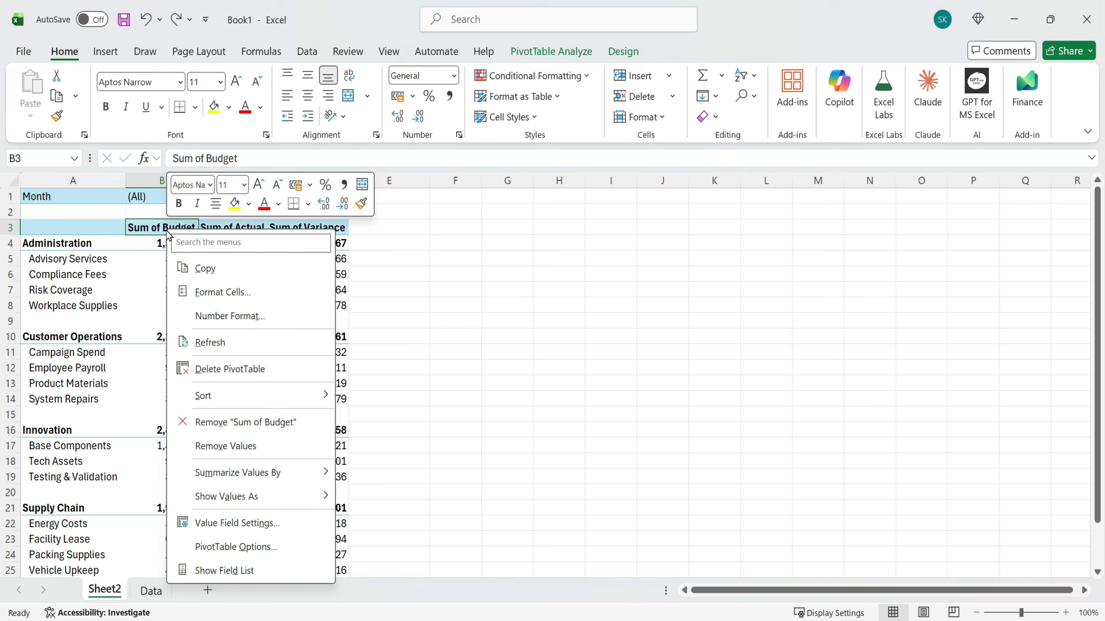
click(238, 570)
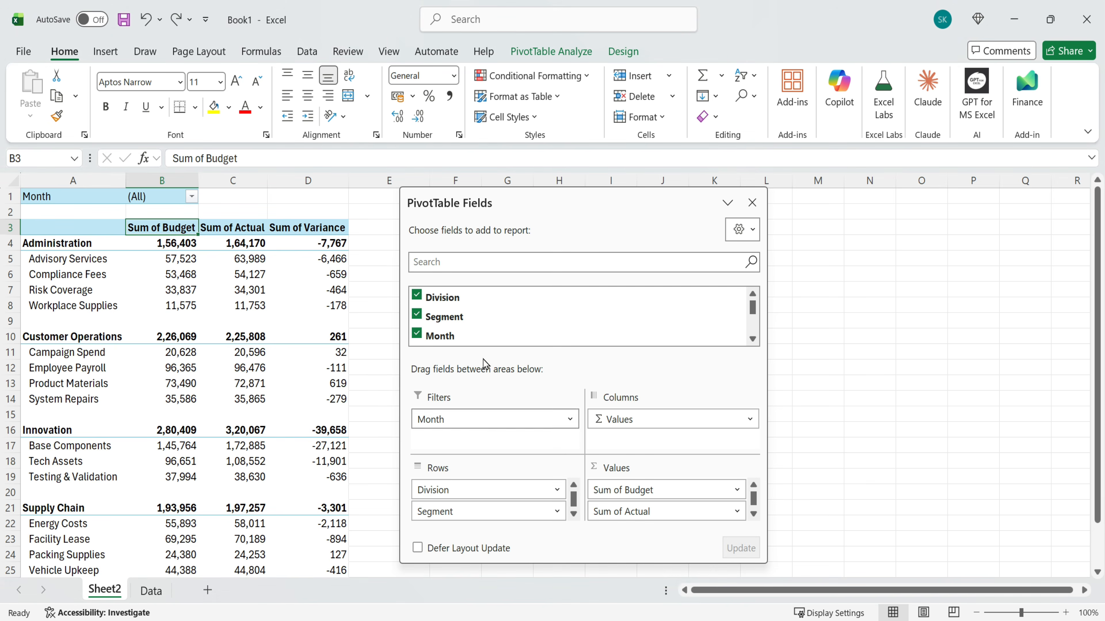
drag(642, 513, 657, 481)
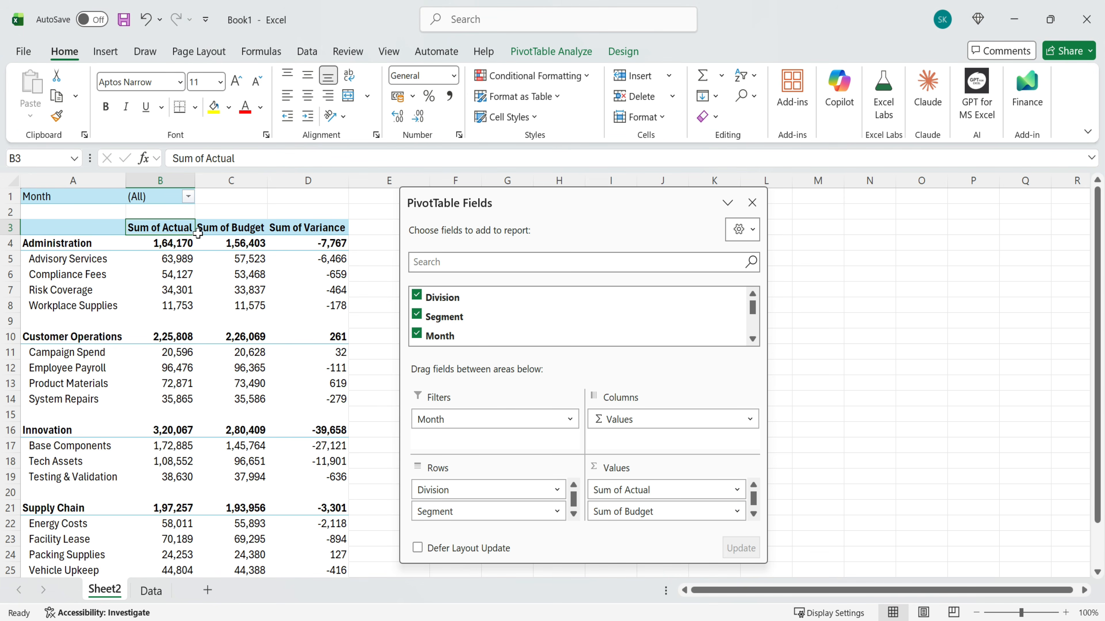
click(752, 203)
- Rename the Sum of Actual header to ' Actual', adding a leading space after the duplicate-name warning
drag(251, 148, 203, 150)
key(BackSpace)
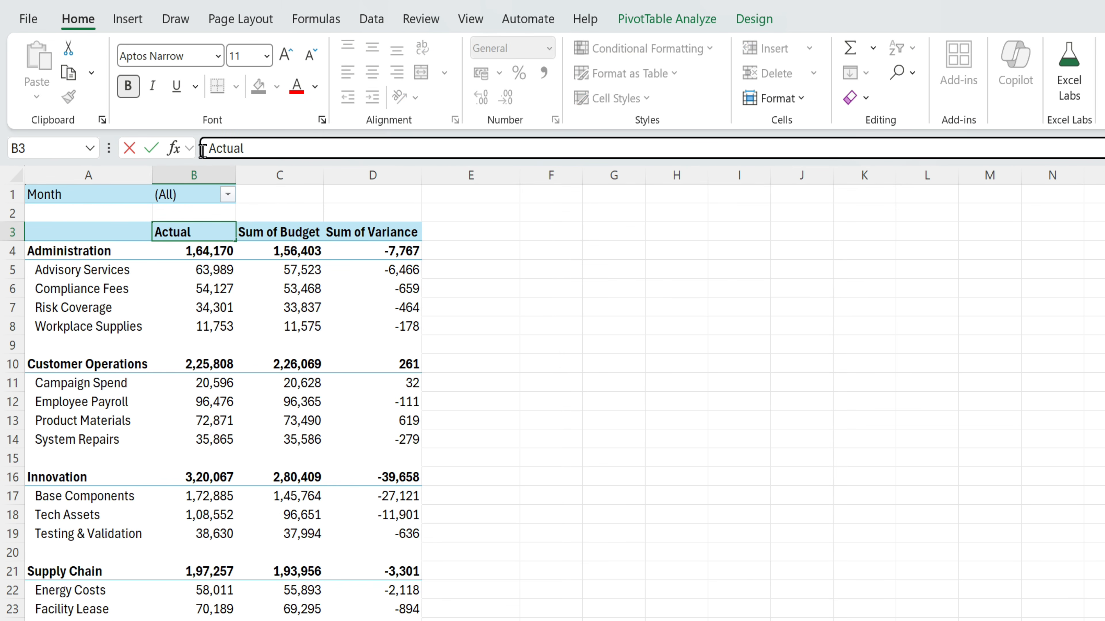
key(Return)
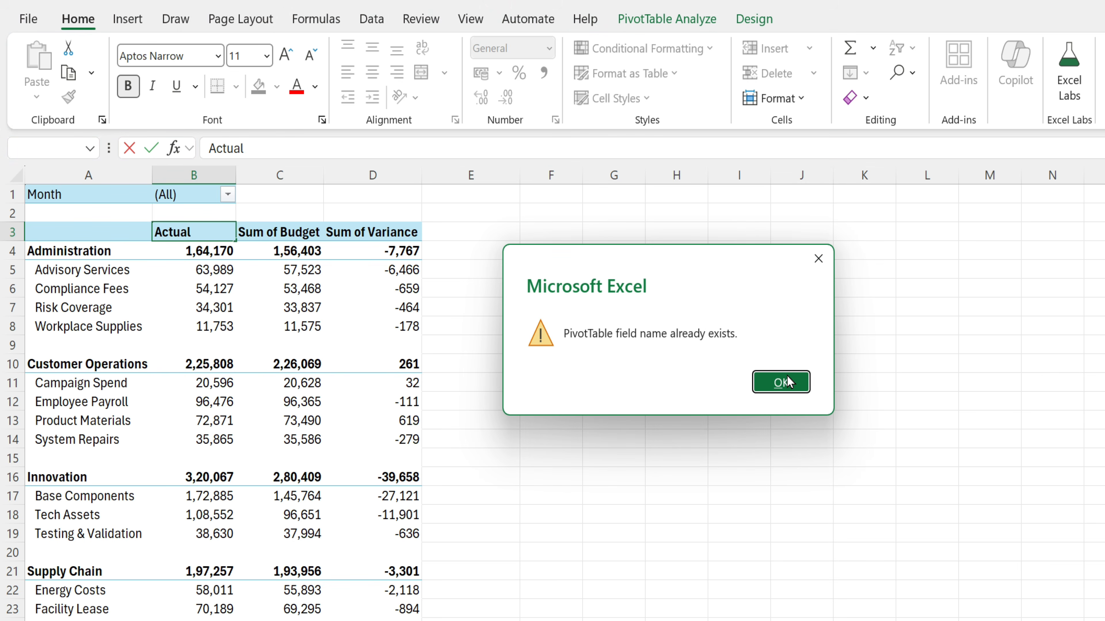
click(783, 383)
key(Home)
key(Return)
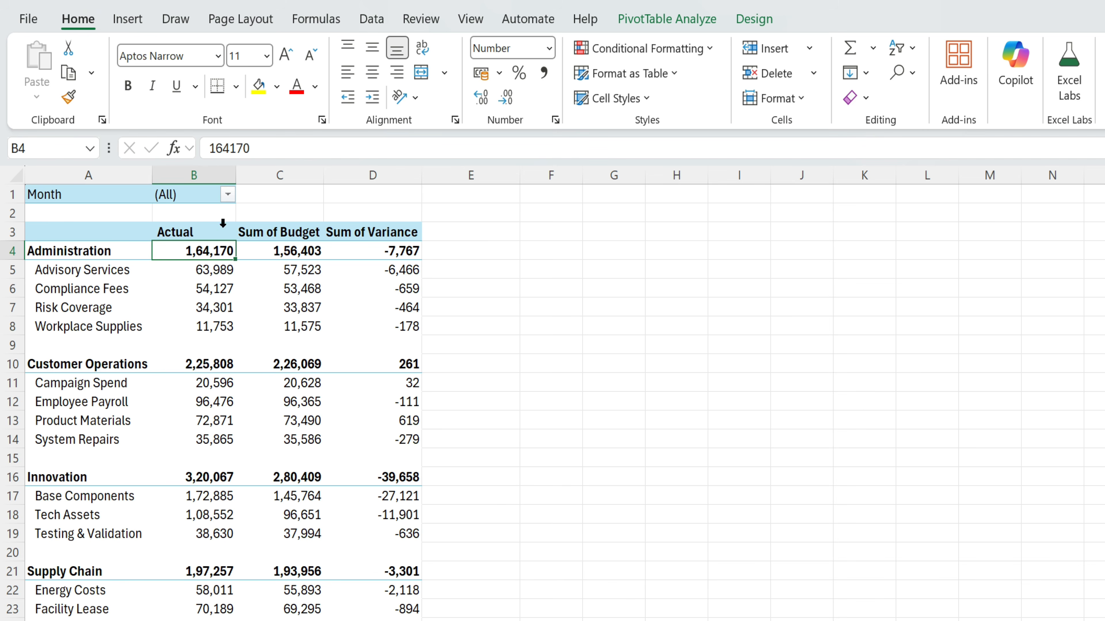
- Rename the Sum of Budget and Sum of Variance headers to Budget and Variance
click(290, 231)
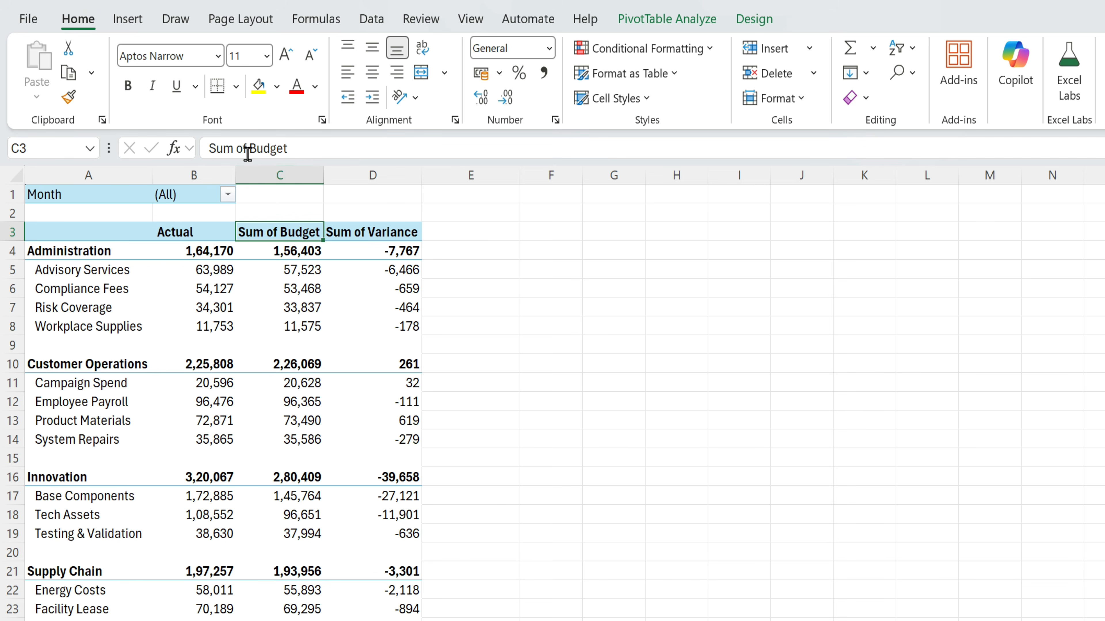
drag(247, 154, 197, 154)
key(BackSpace)
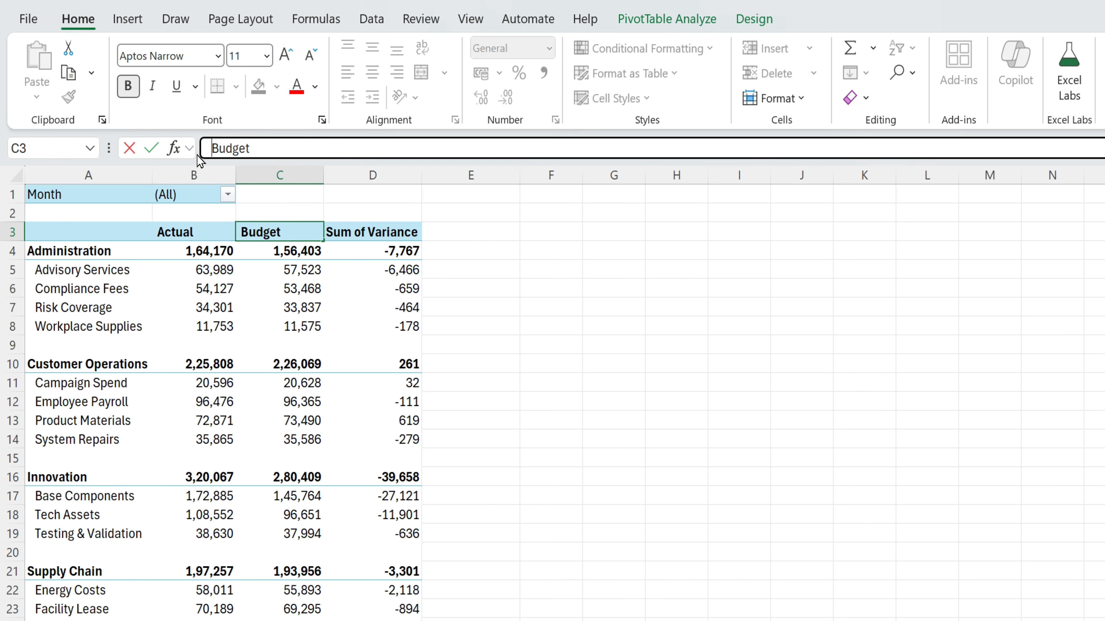
key(Return)
click(373, 231)
click(285, 152)
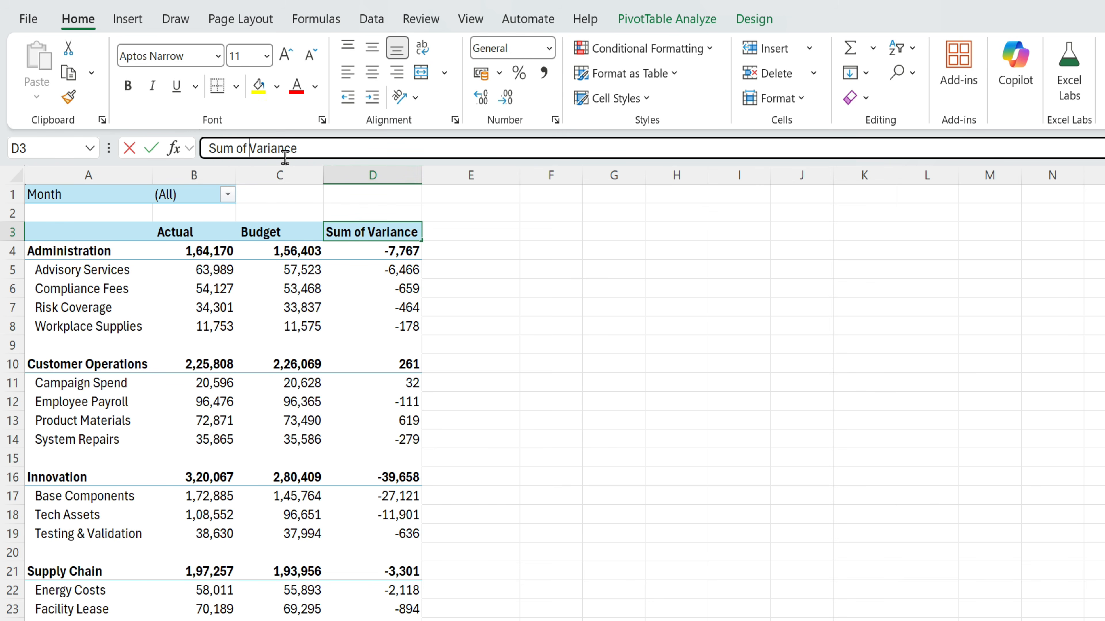
key(BackSpace)
key(BackSpace)
key(BackSpace)
key(BackSpace)
key(BackSpace)
key(BackSpace)
key(BackSpace)
key(Return)
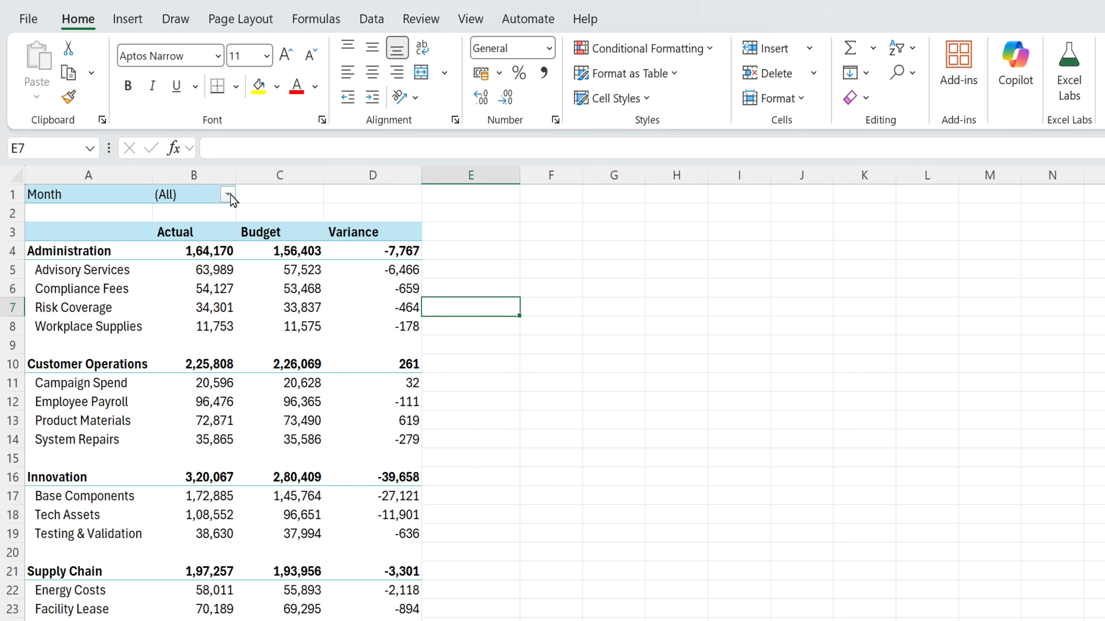
- Set the Month filter to Mar, then Jun, and finally Jan
click(229, 194)
click(43, 299)
click(157, 531)
click(198, 195)
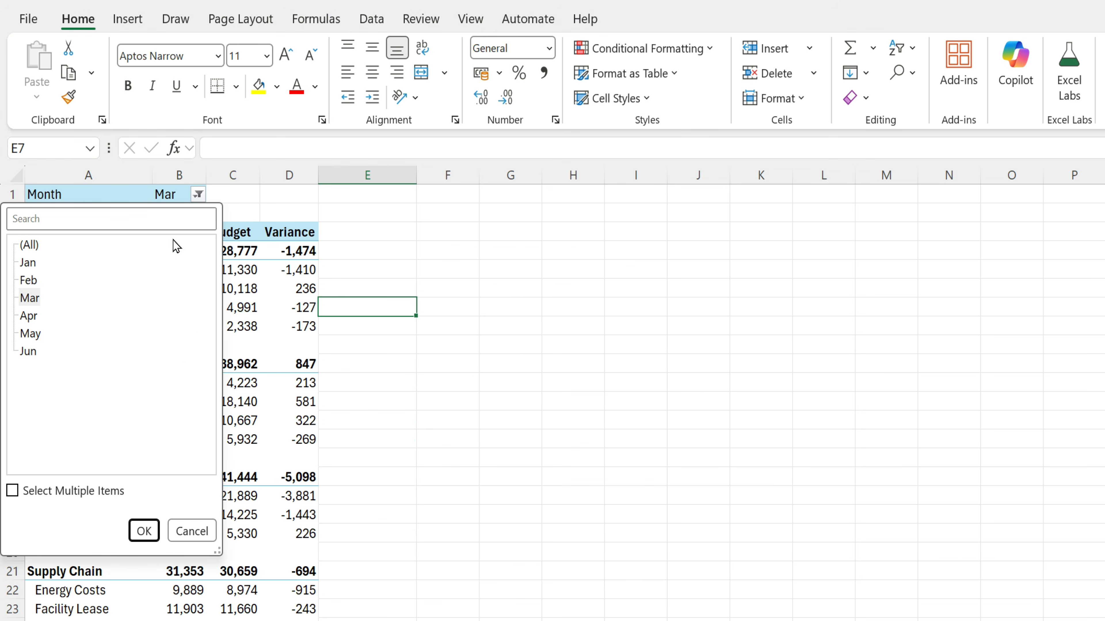
click(43, 351)
click(144, 531)
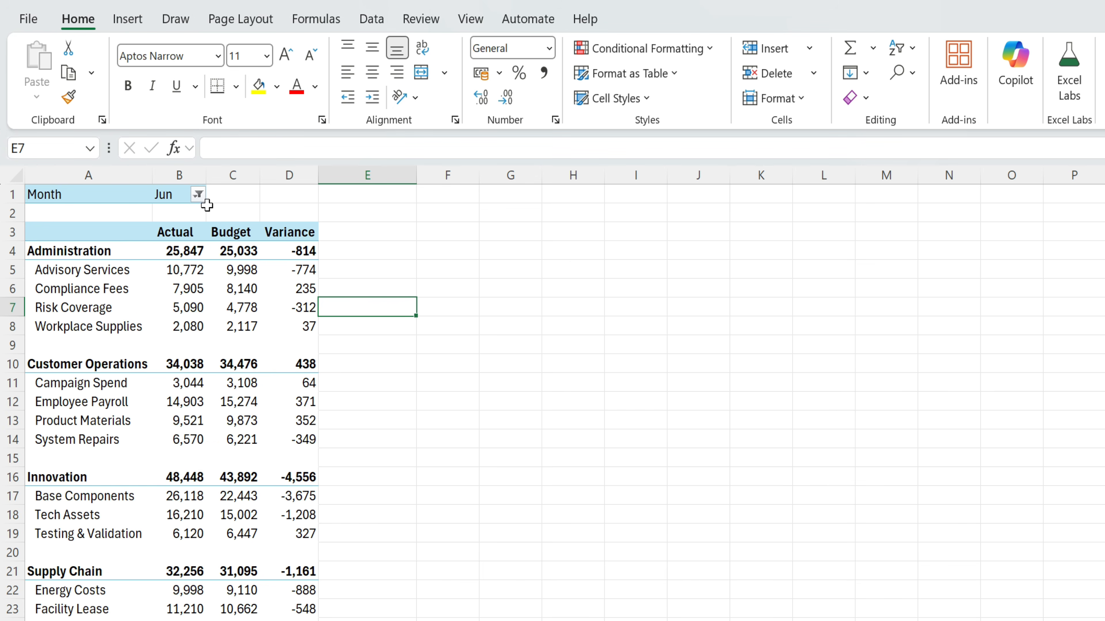
click(198, 195)
click(28, 263)
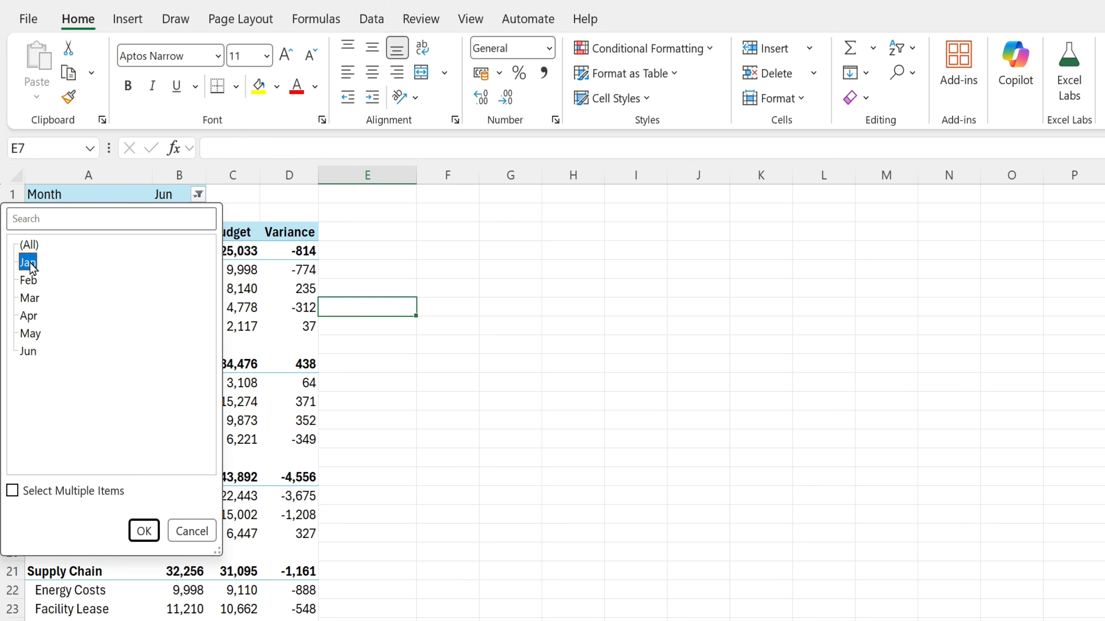
click(144, 530)
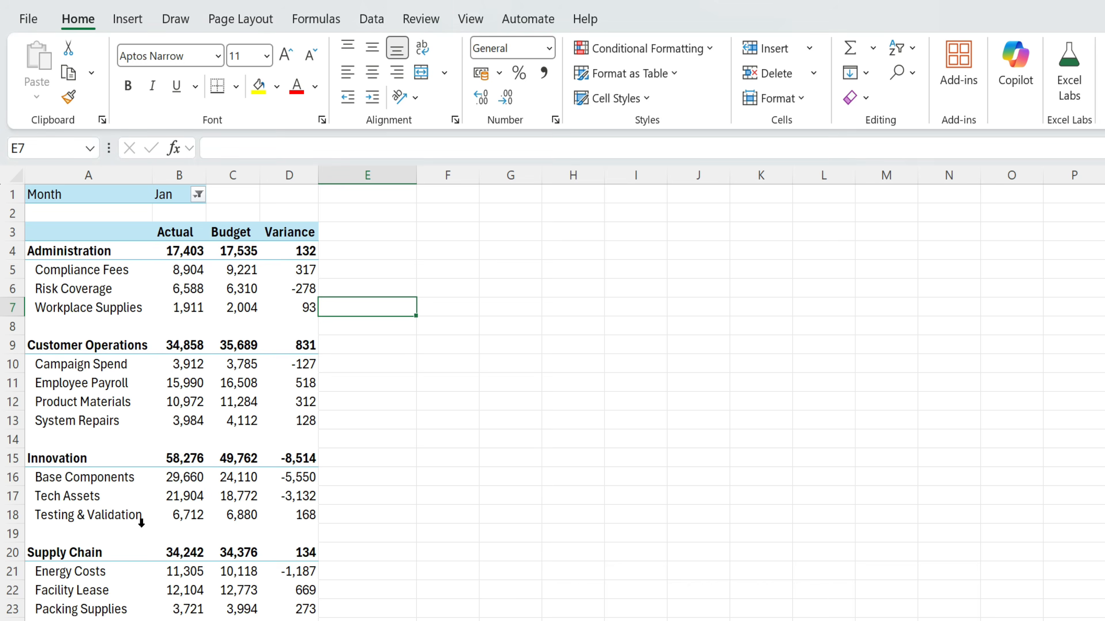
right_click(175, 234)
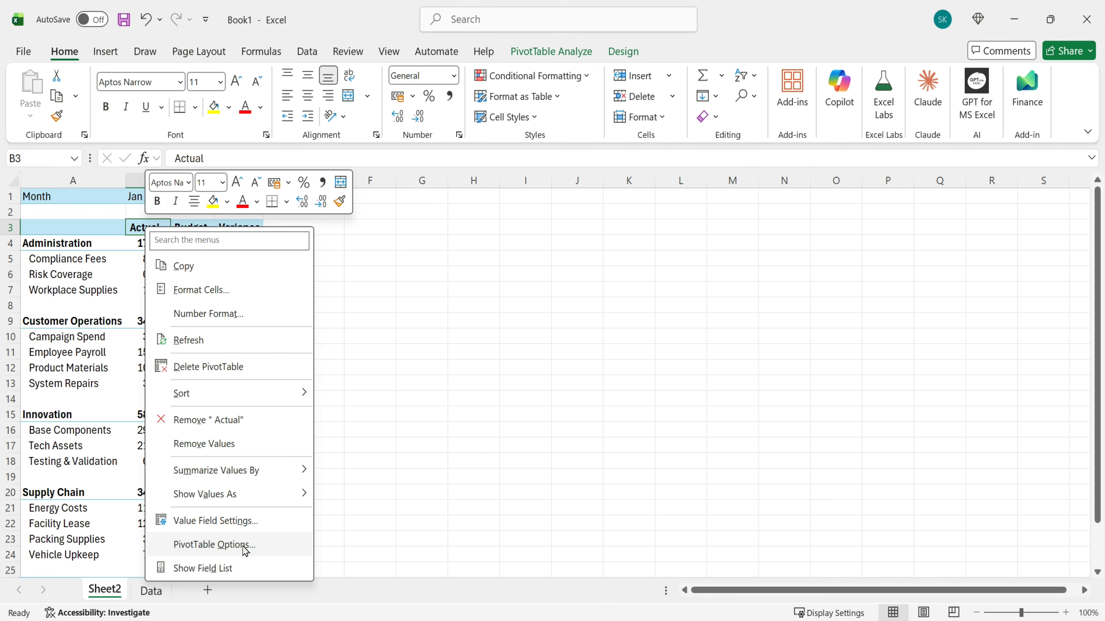
- In PivotTable Options, turn off Autofit column widths and show blanks for empty cells and errors
click(246, 549)
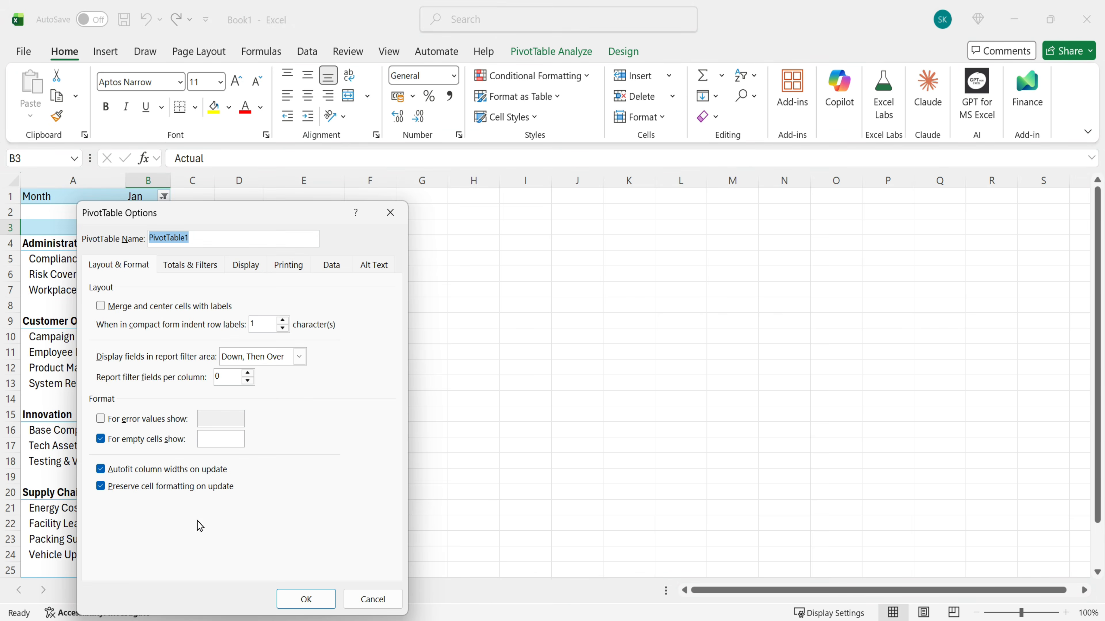
click(101, 469)
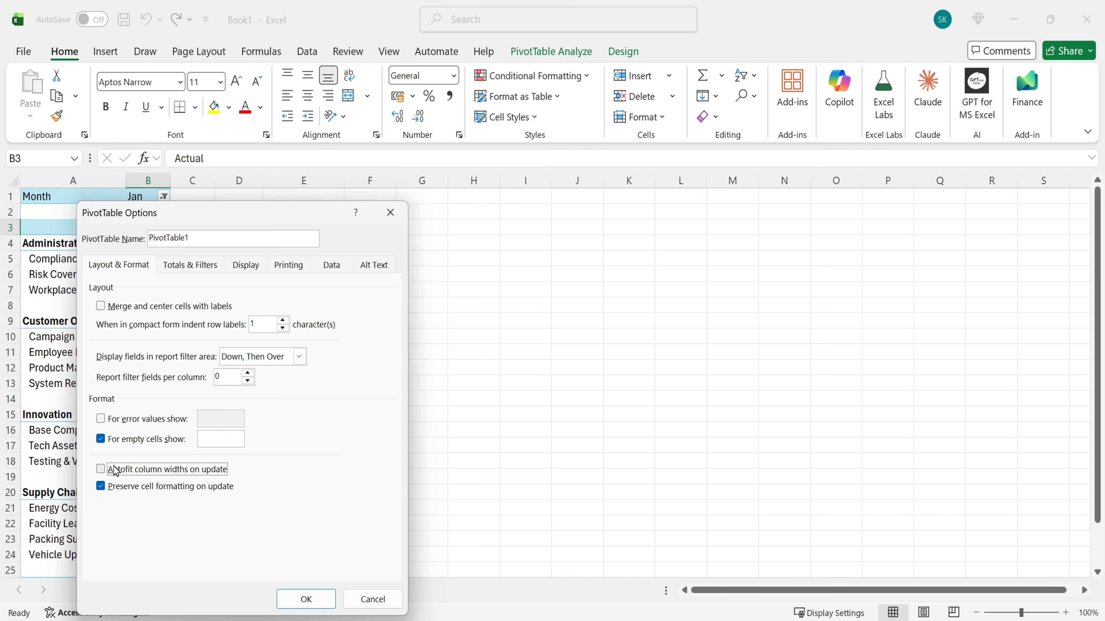
click(207, 437)
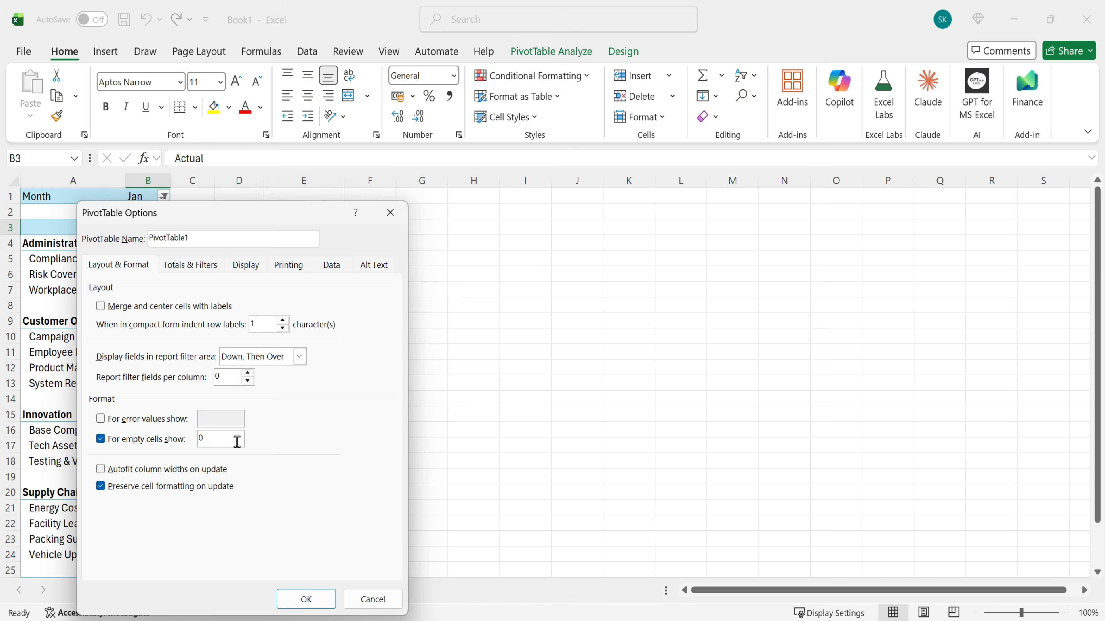
key(BackSpace)
click(107, 424)
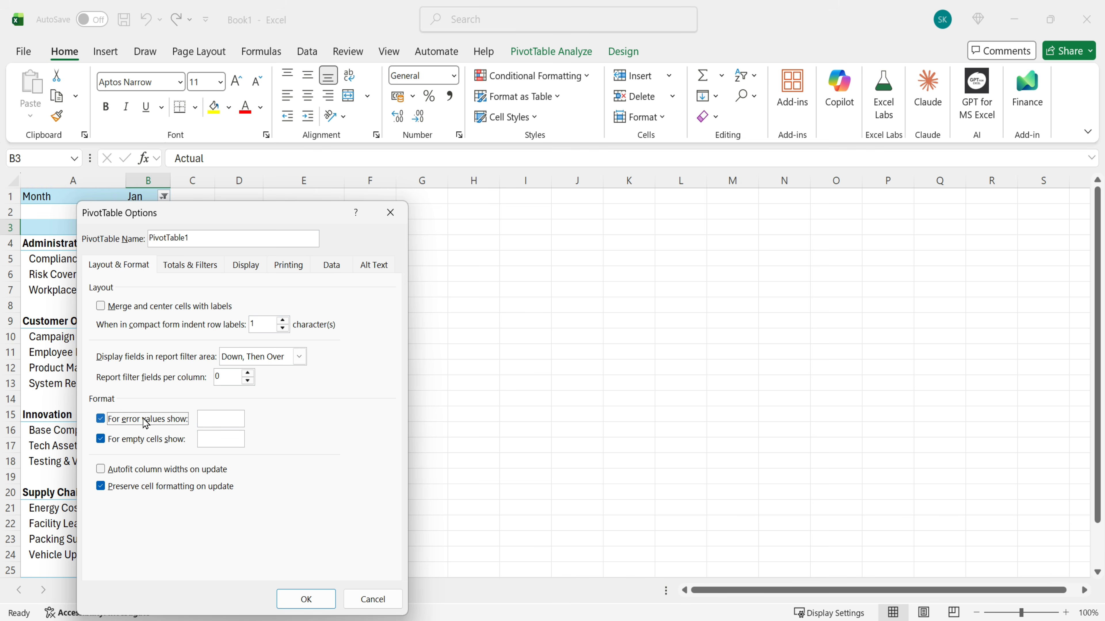
click(316, 605)
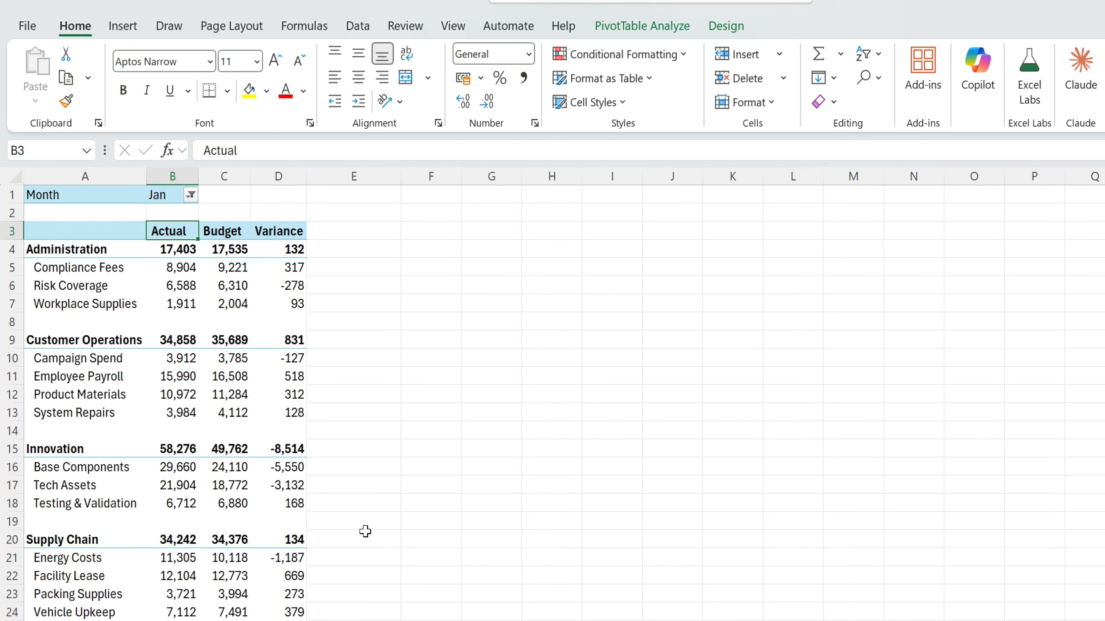
- Give all sheet columns an equal width, then AutoFit them to the pivot's contents
click(304, 383)
click(11, 170)
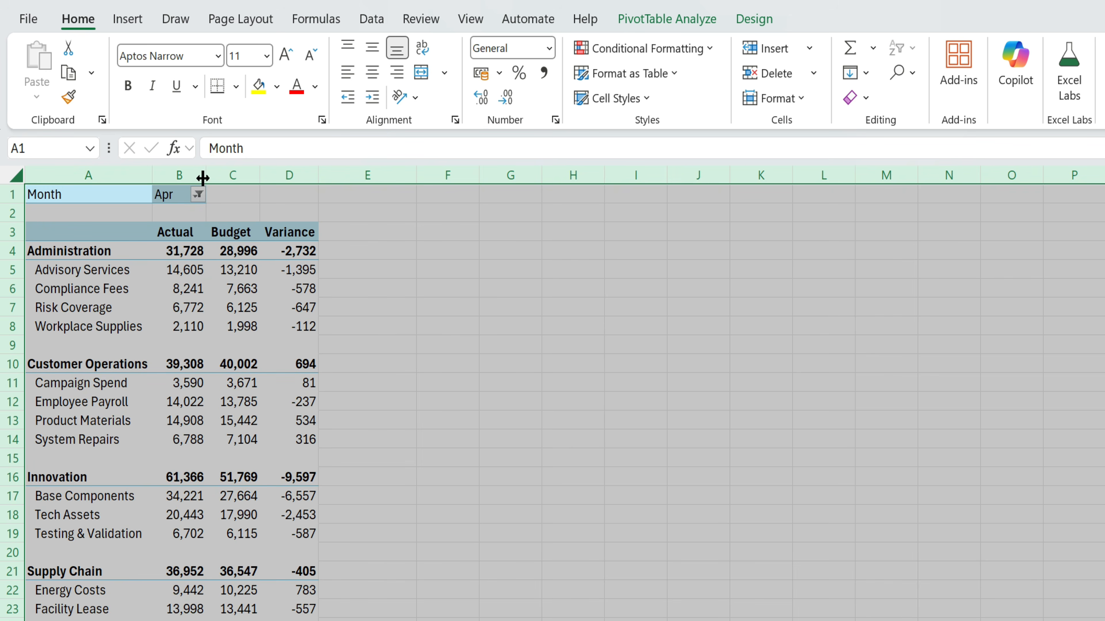
drag(205, 177, 343, 176)
double_click(208, 177)
click(391, 344)
- Widen column D for the variance figures and column A for the row labels
click(402, 289)
drag(153, 178, 155, 178)
click(382, 311)
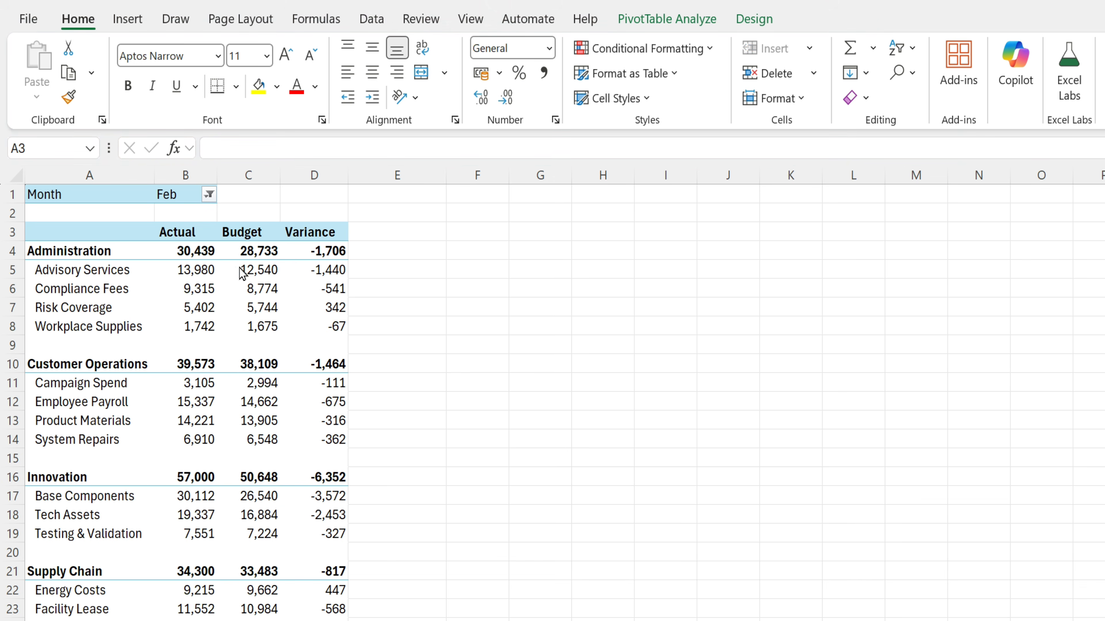
click(201, 289)
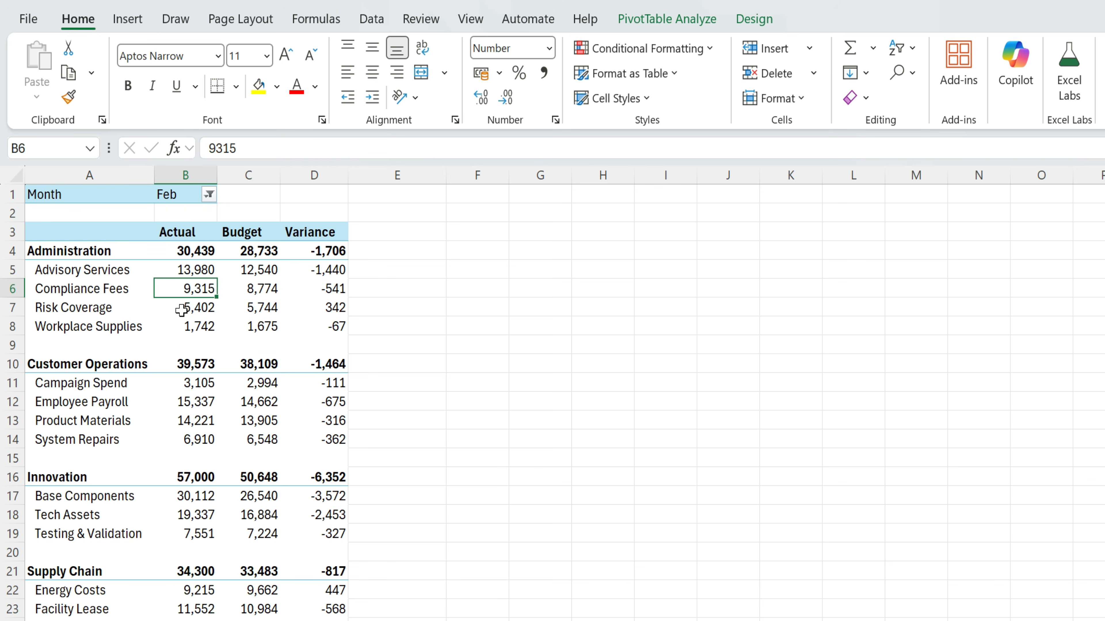
click(754, 19)
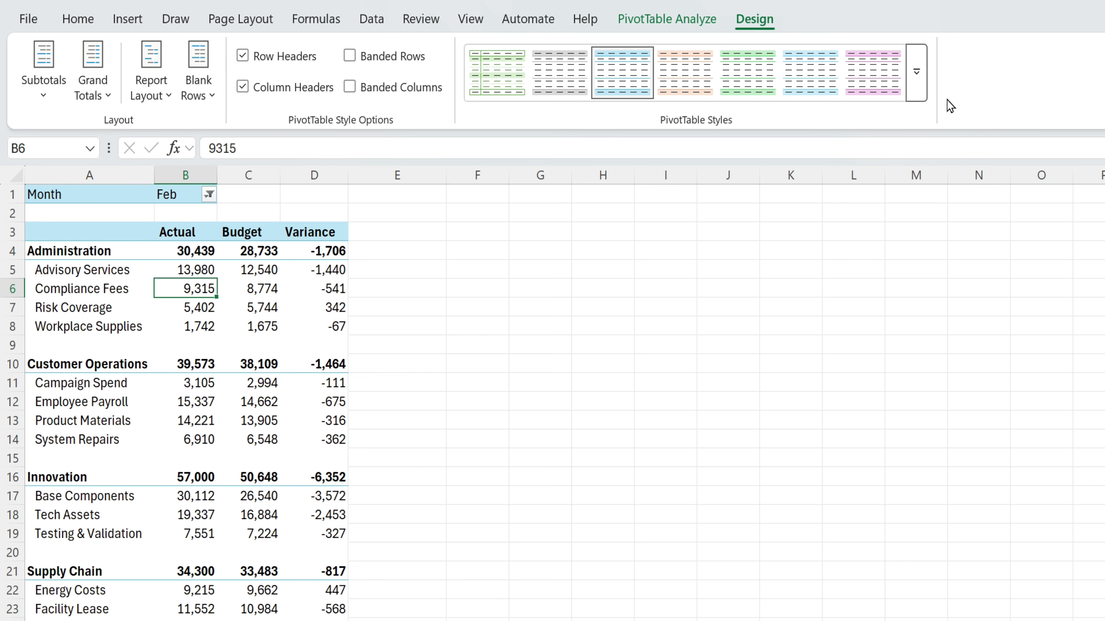
- Apply a plain light PivotTable style, settling on the second Light style
click(919, 89)
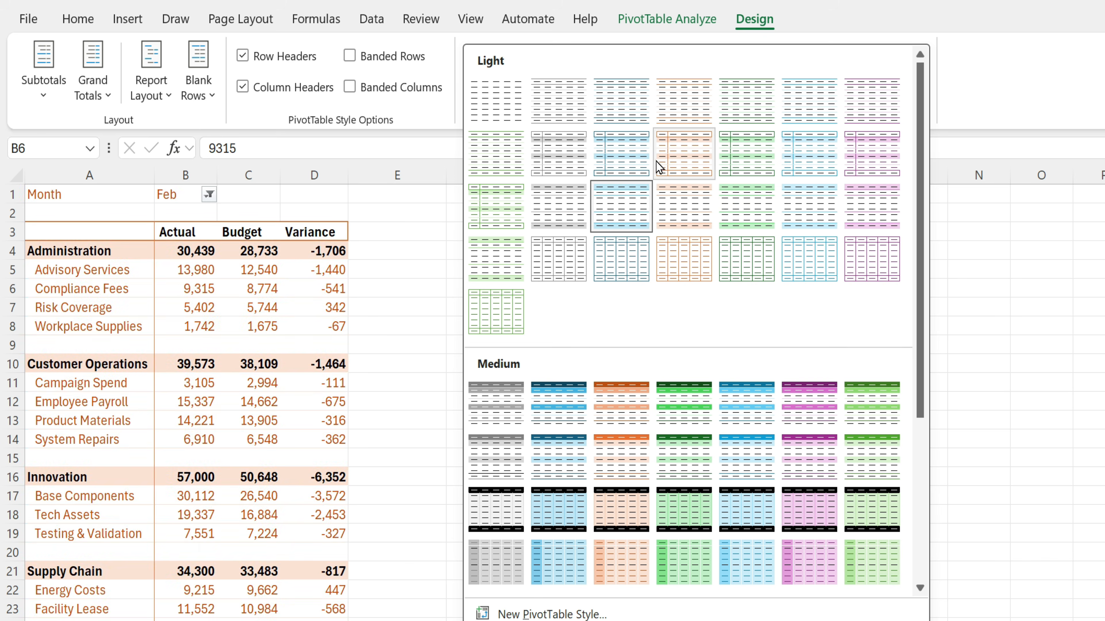
click(621, 103)
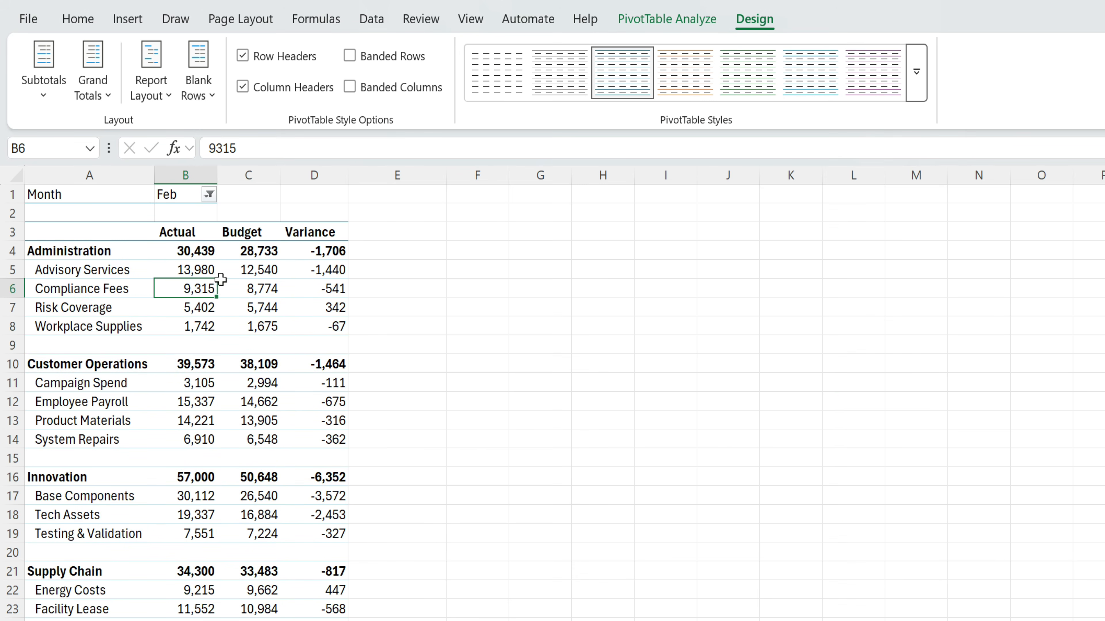
click(917, 73)
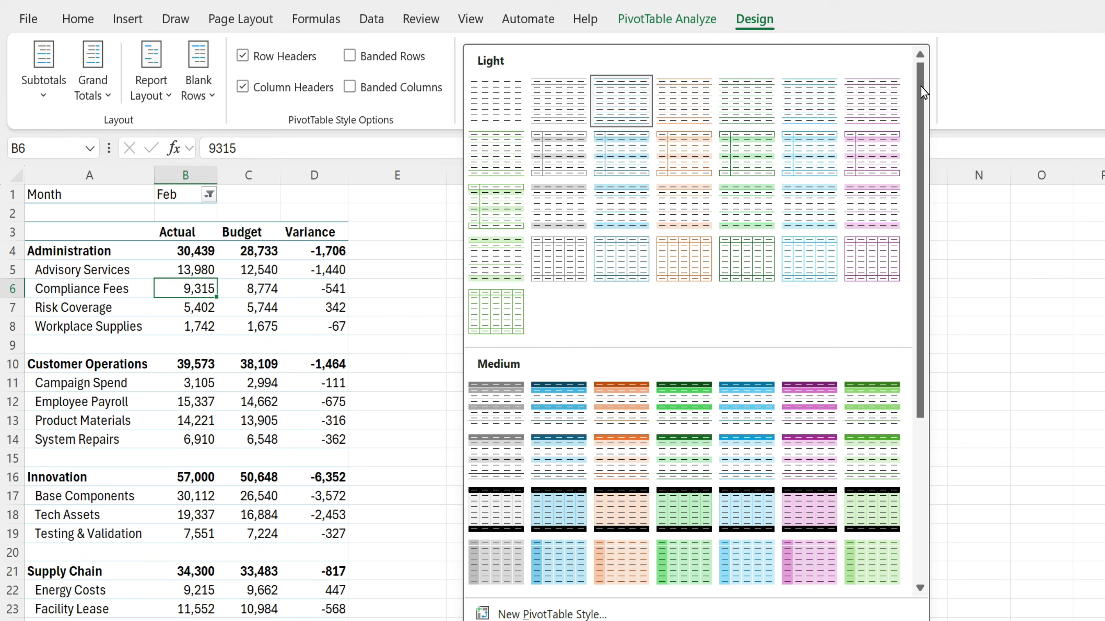
click(556, 107)
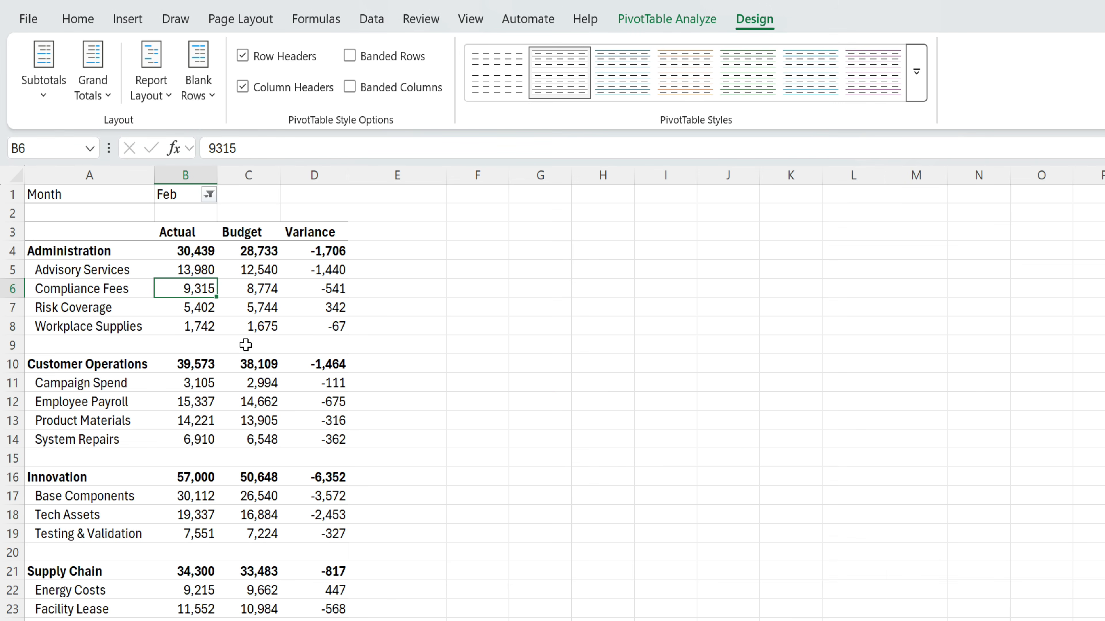
- Duplicate the applied light style and review its table elements' formatting
mouse_move(276, 399)
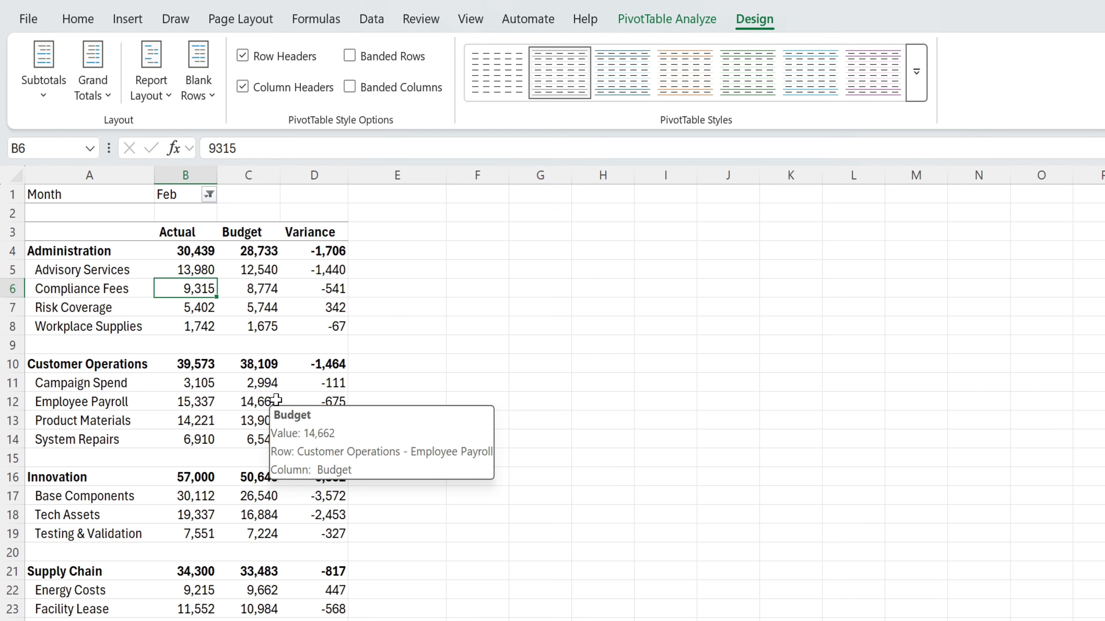
right_click(552, 72)
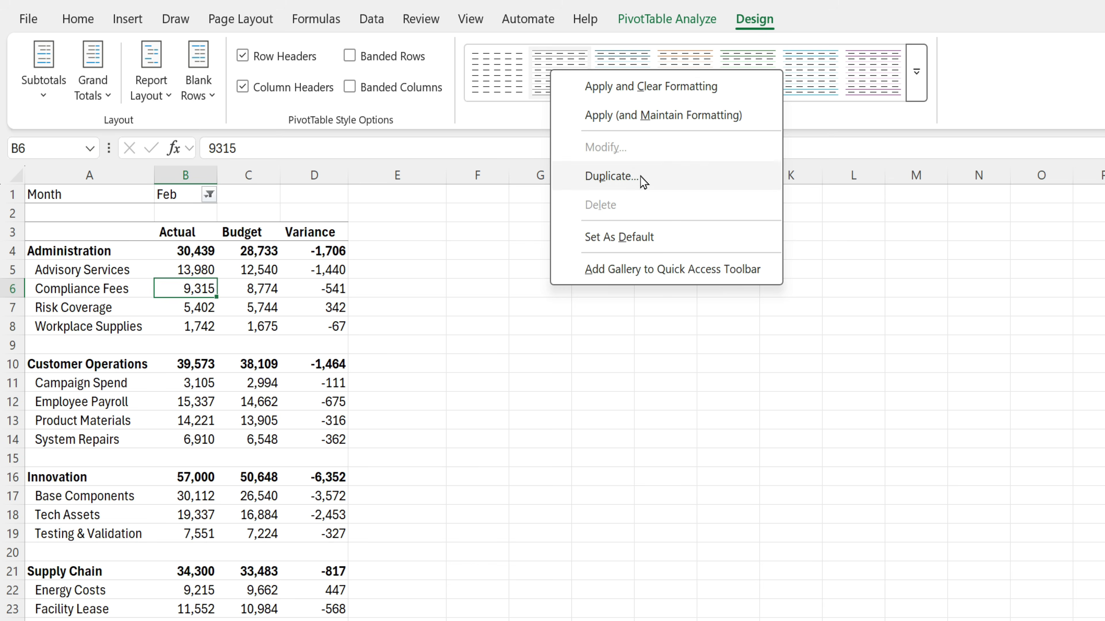
click(622, 180)
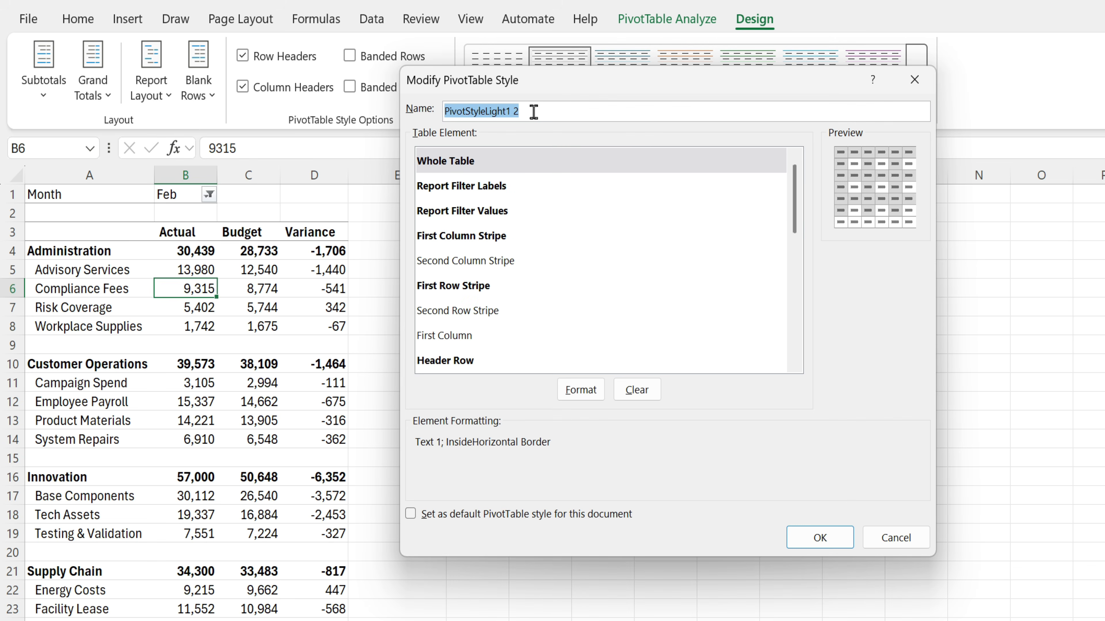
click(478, 190)
click(486, 213)
click(493, 251)
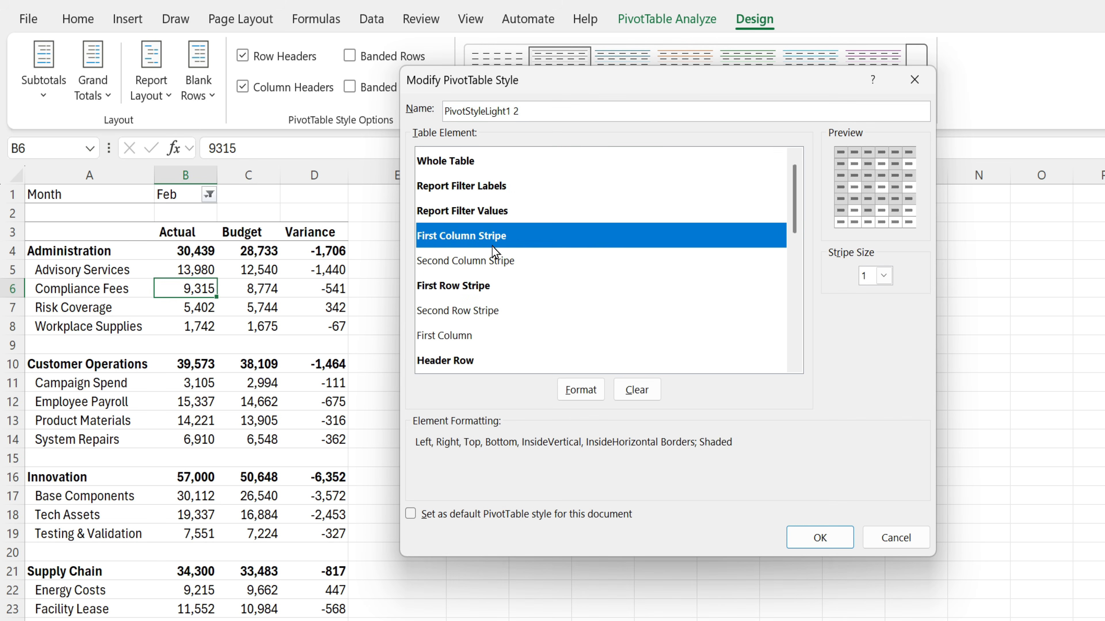
click(498, 264)
click(497, 284)
click(483, 311)
scroll(498, 335, down, 4)
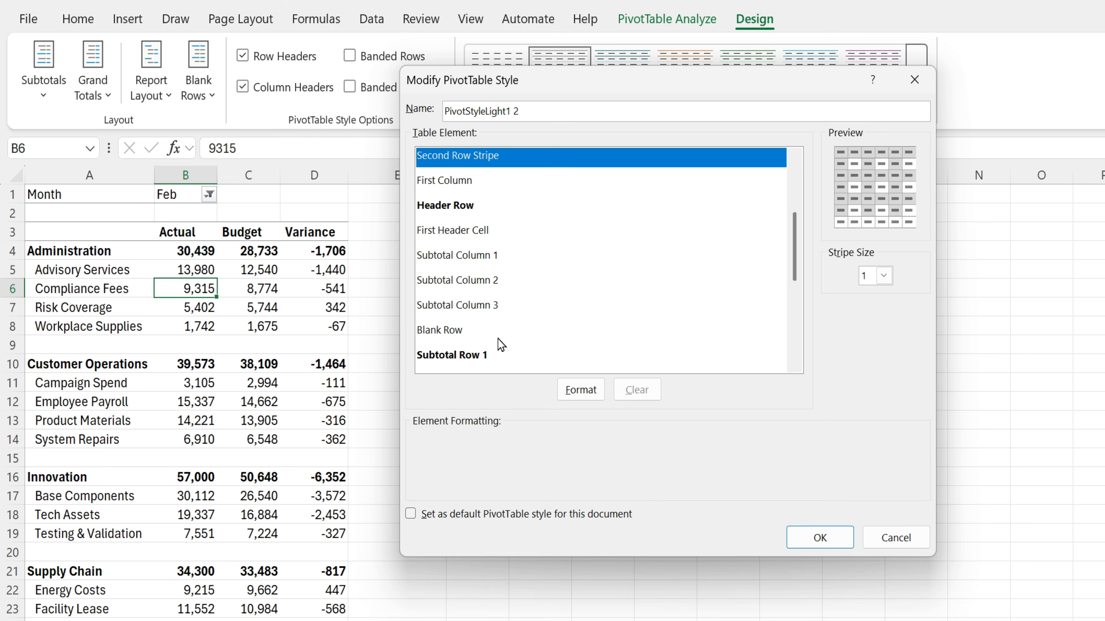
scroll(501, 343, up, 4)
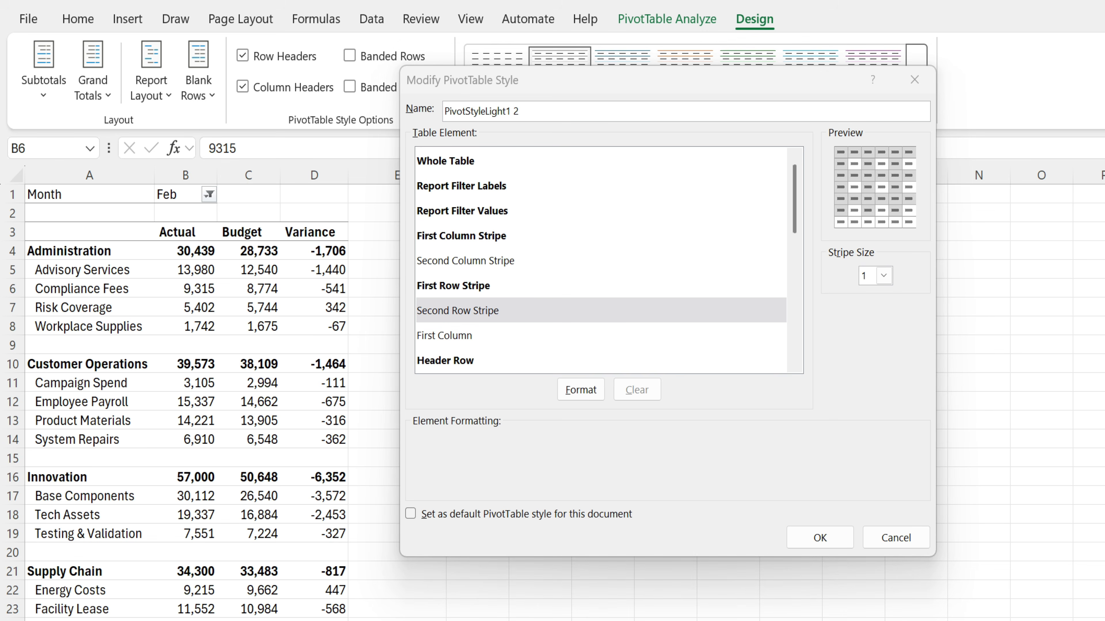
- Give the custom style's Header Row only a bottom border and apply the style
click(473, 361)
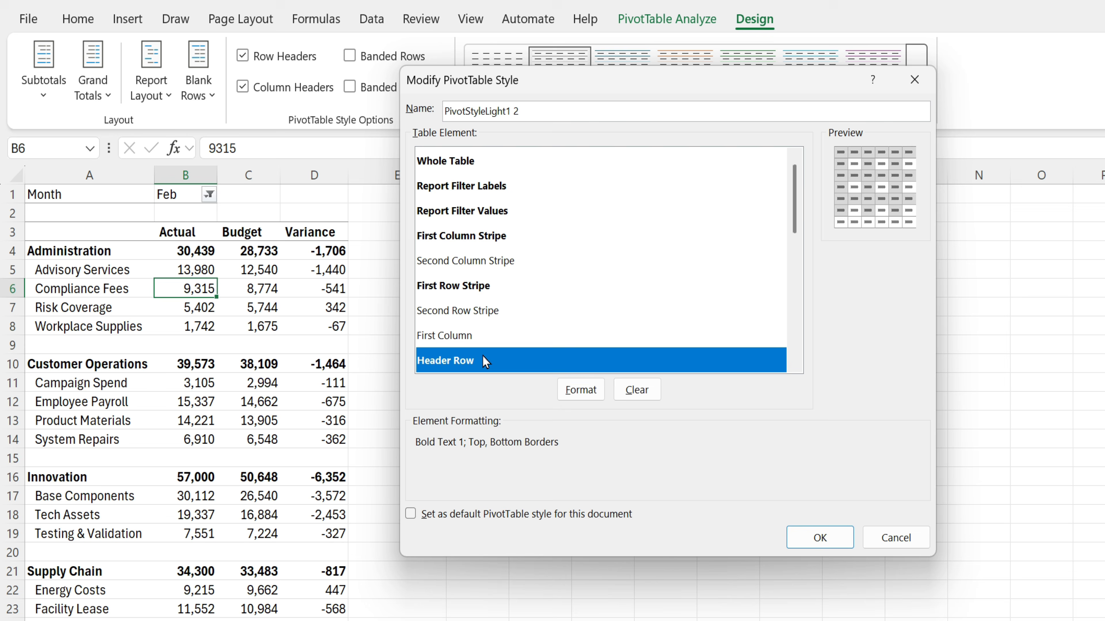
click(581, 389)
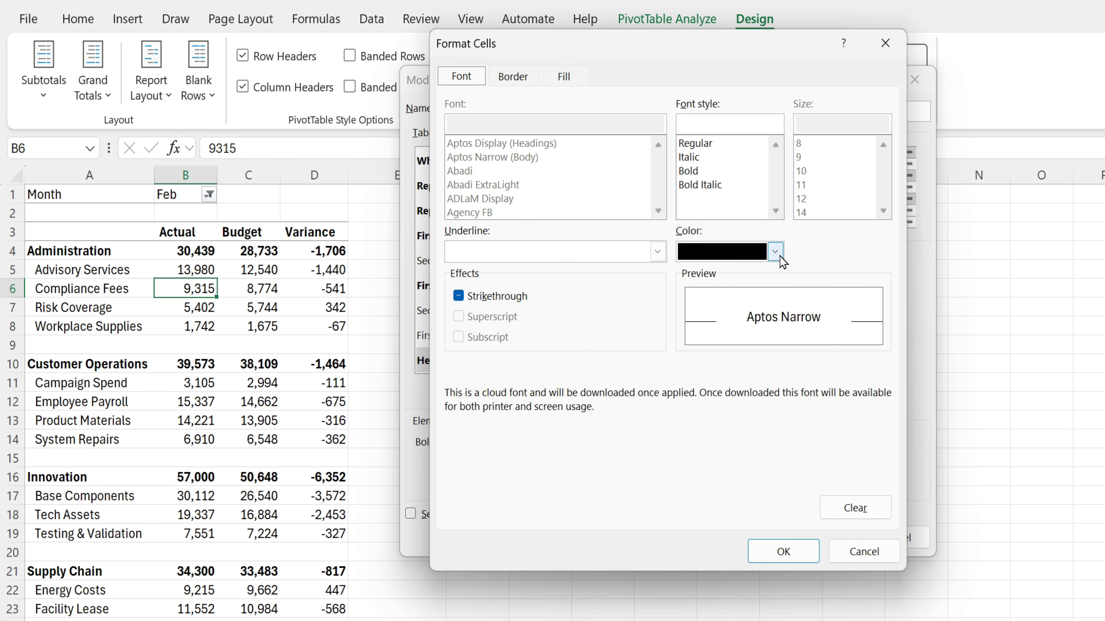
click(776, 253)
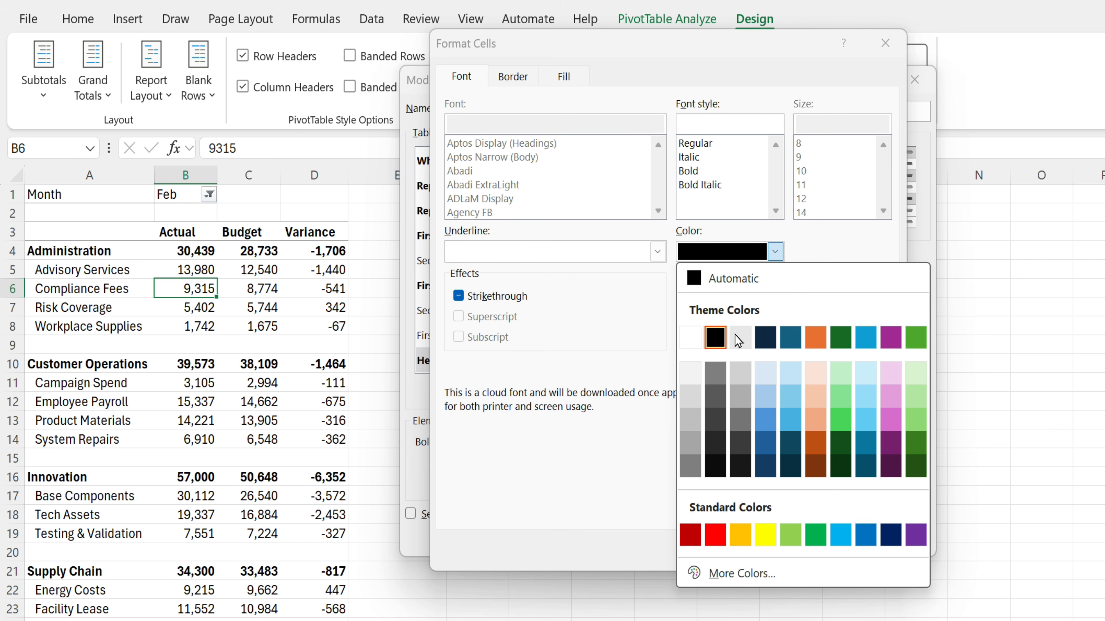
click(513, 77)
click(640, 146)
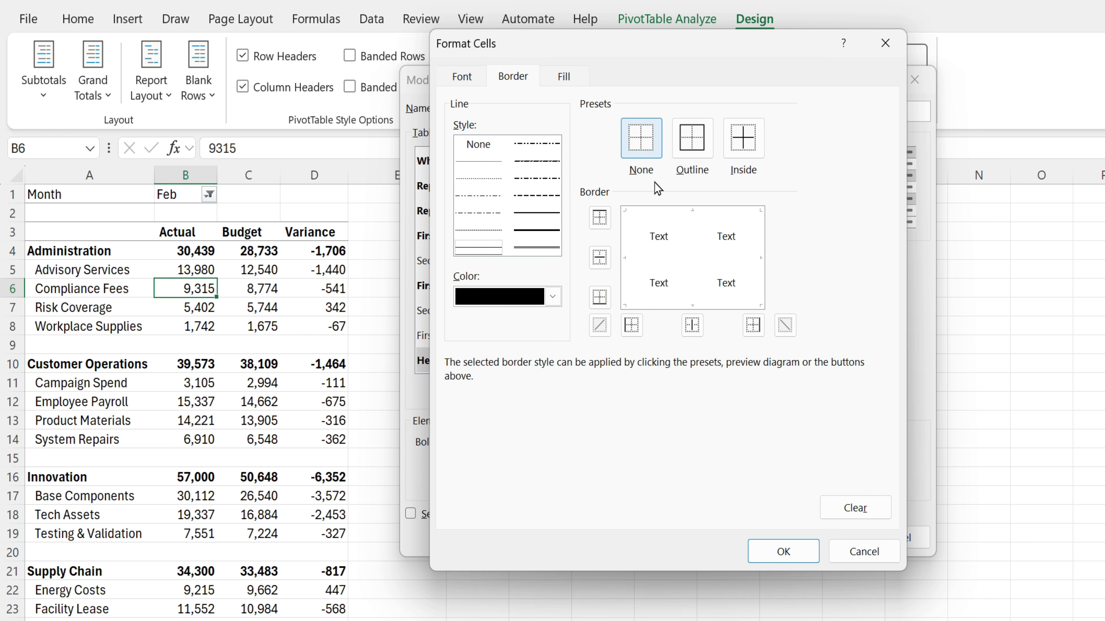
click(697, 306)
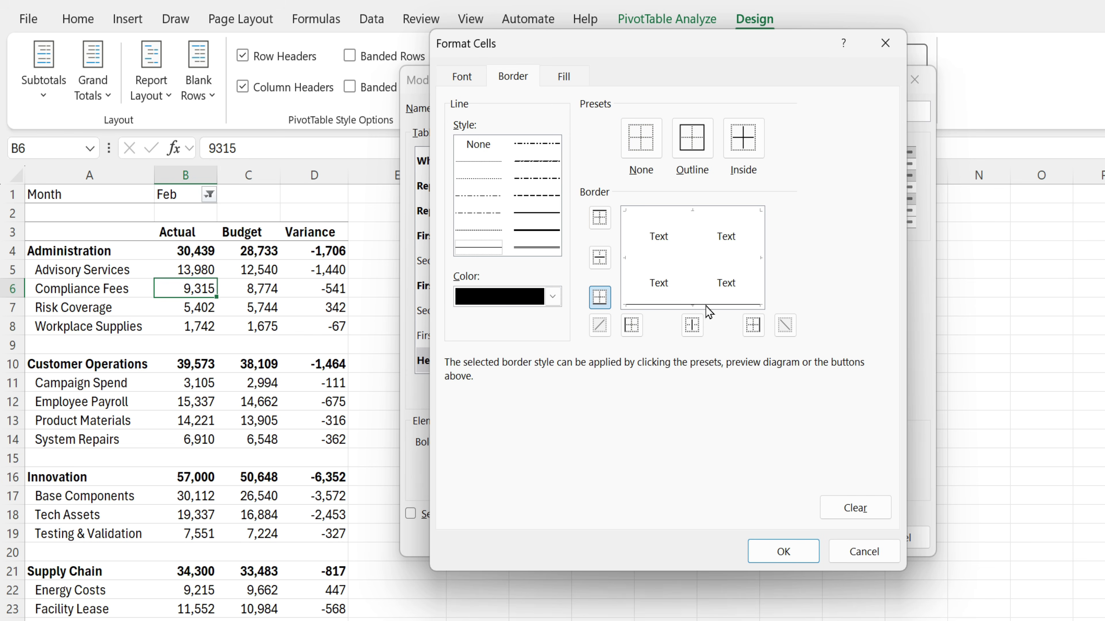
click(789, 550)
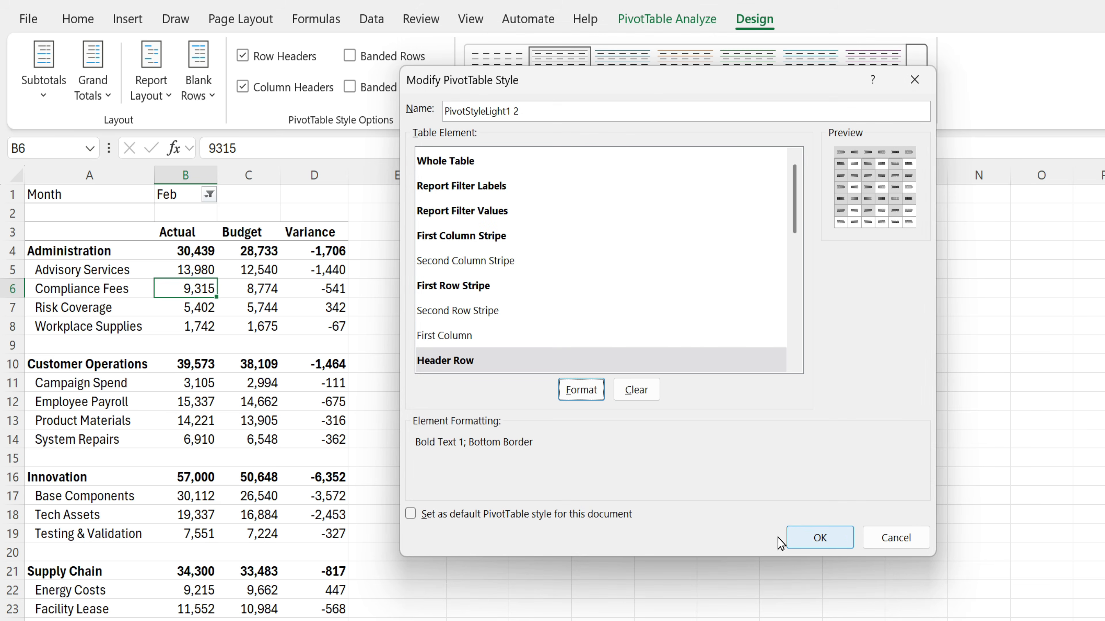
click(833, 536)
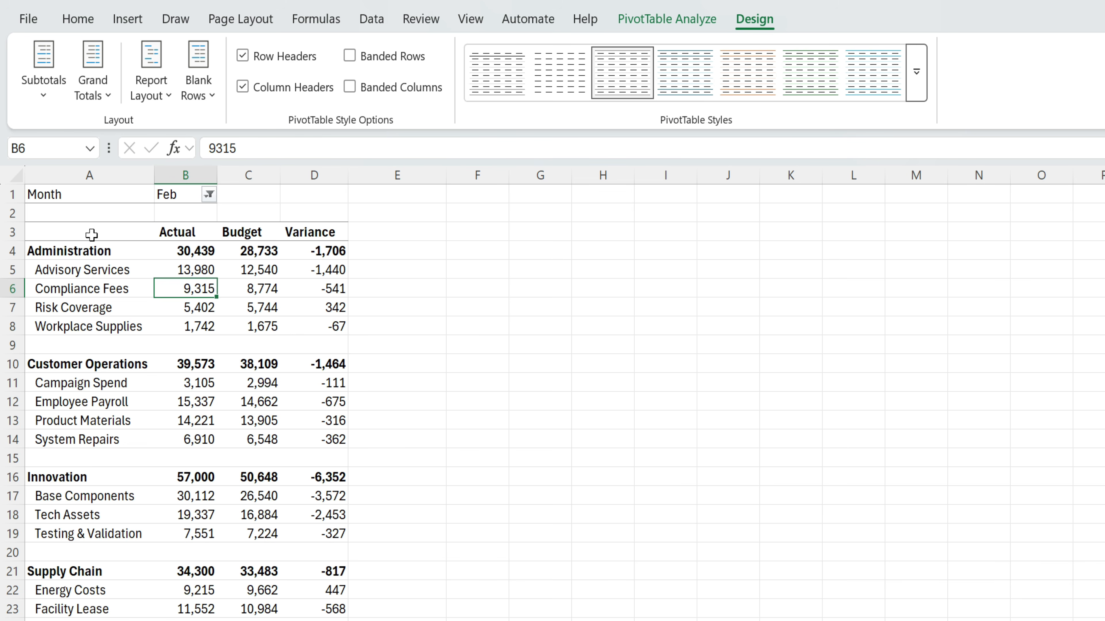
- Select header row A3:E3, then a cell outside the pivot to check the new look
click(144, 232)
drag(144, 232, 361, 239)
click(183, 350)
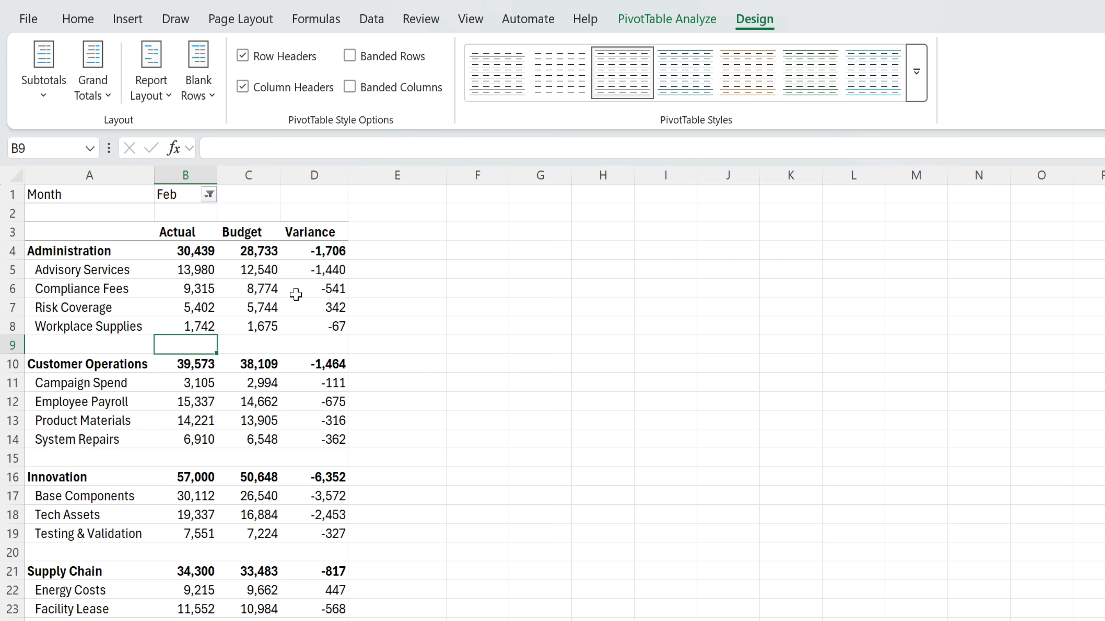
click(449, 327)
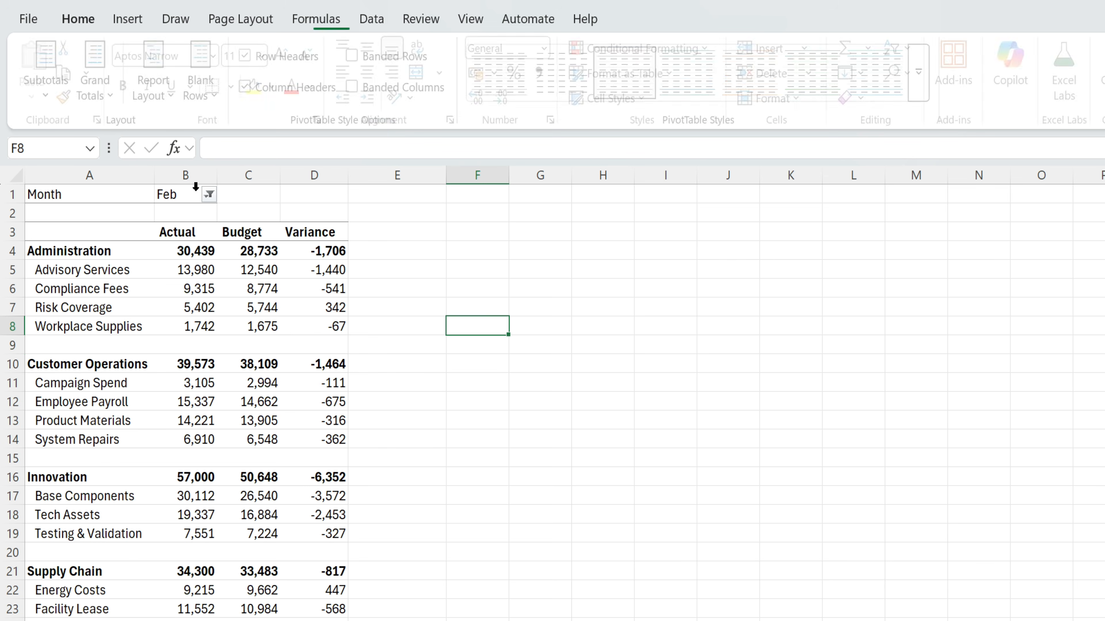
- Apply the custom light style from the PivotTable Styles gallery to the pivot
click(270, 231)
click(756, 19)
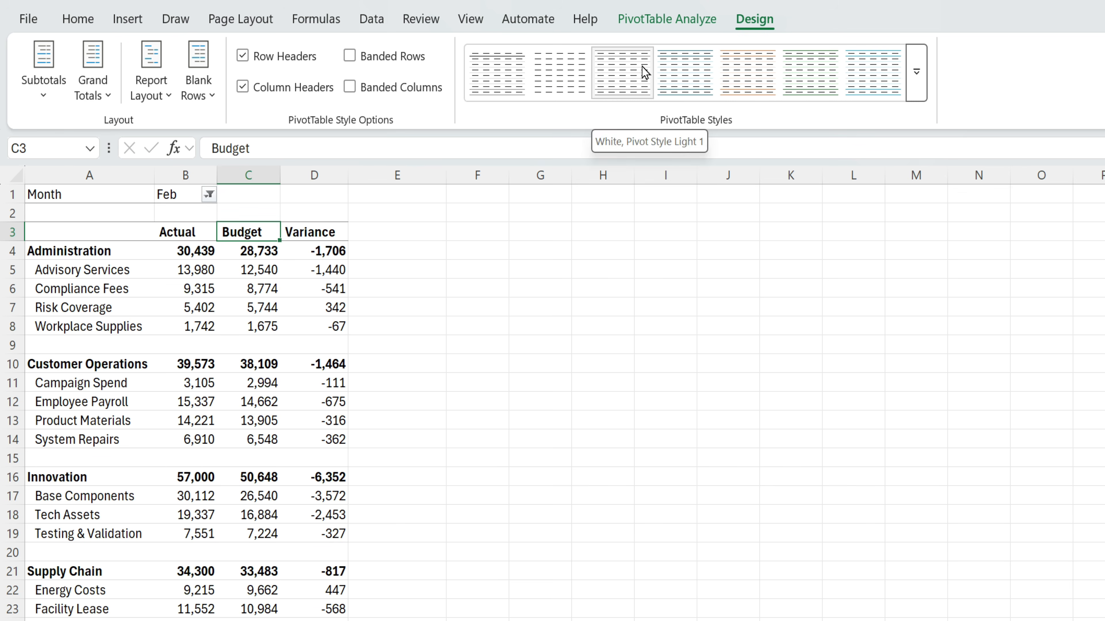
click(916, 72)
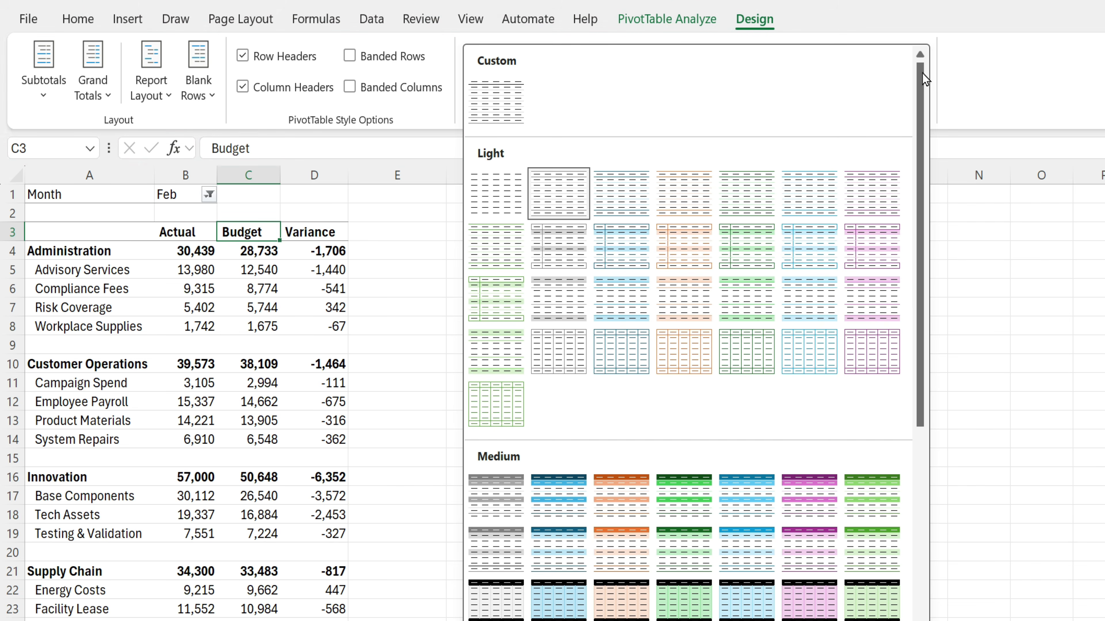
click(498, 93)
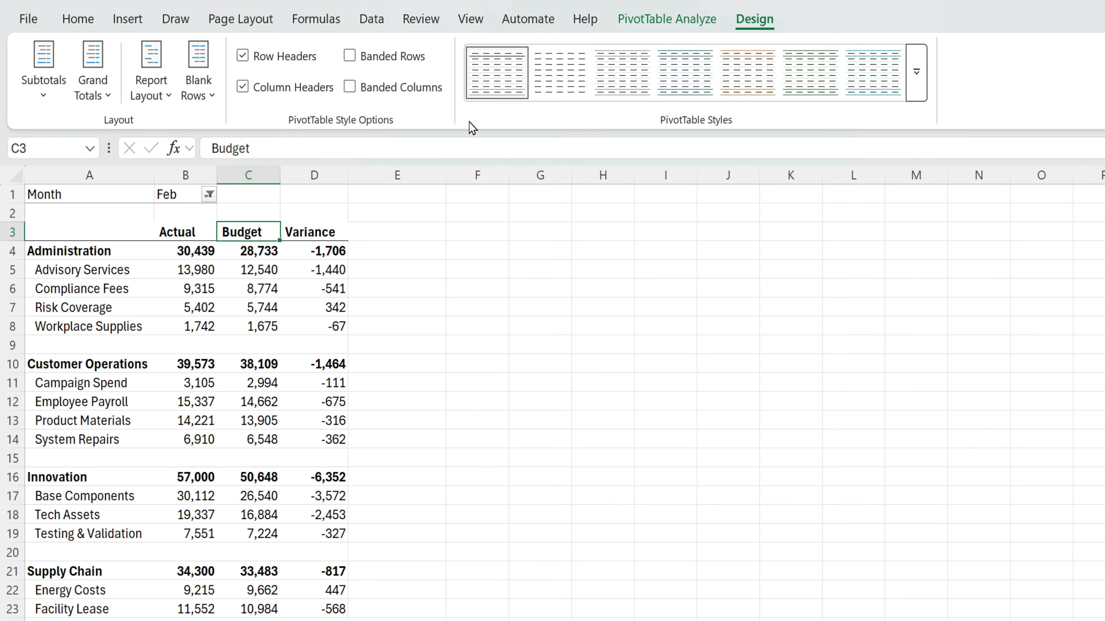
- Select the pivot header row A3:D3, then the empty cells E3:H13 beside the table
drag(53, 233, 316, 232)
click(379, 279)
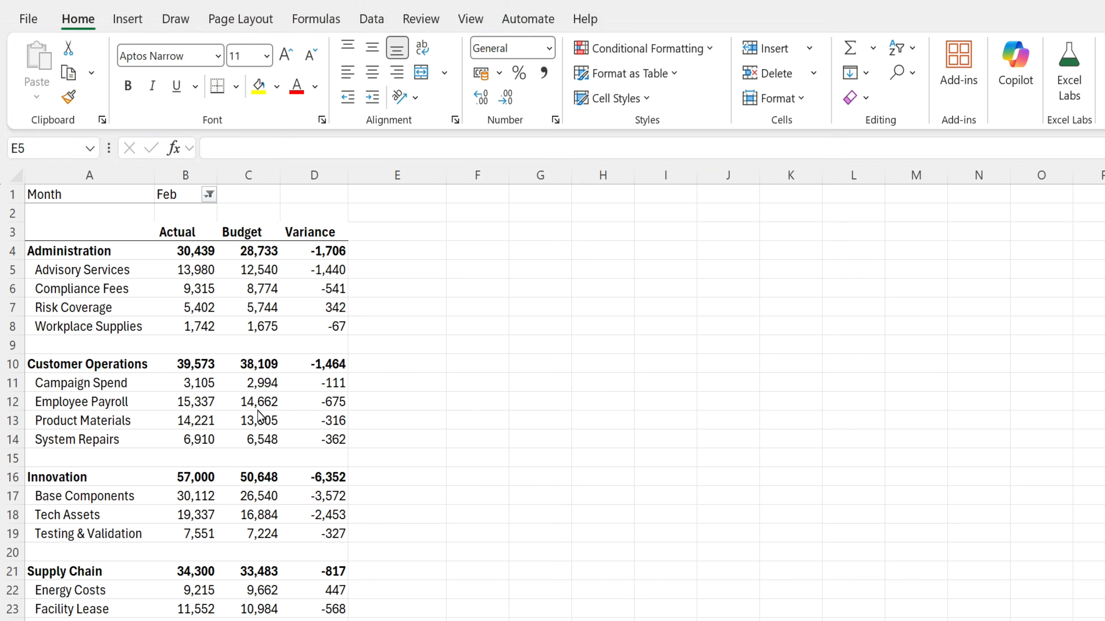
click(426, 343)
drag(428, 223, 598, 421)
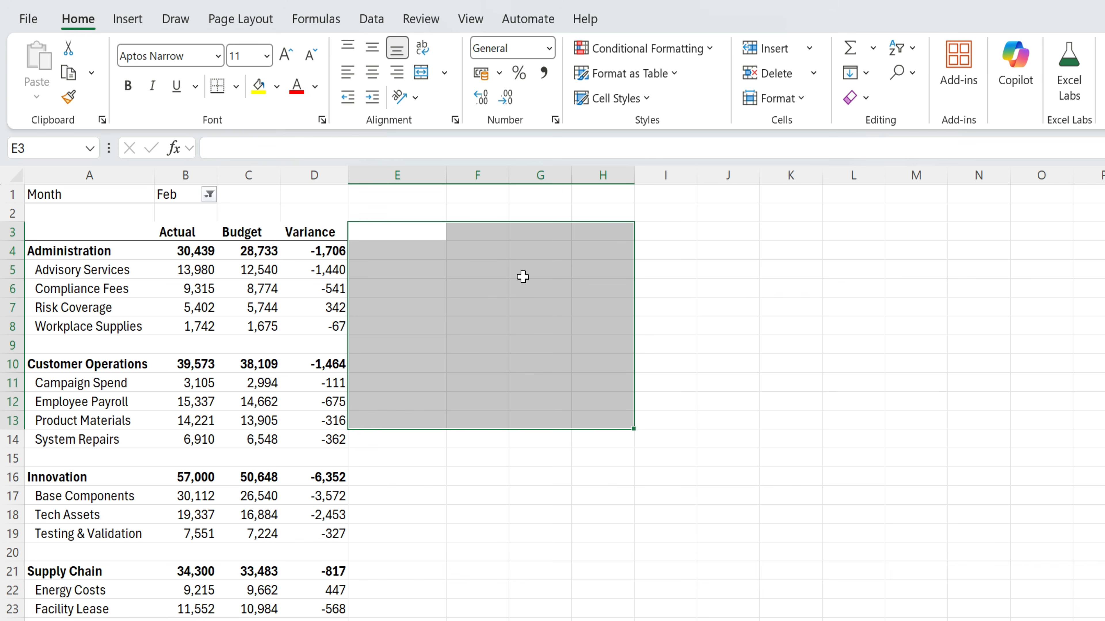
- Turn off the worksheet gridlines from the View tab's Show group
click(471, 20)
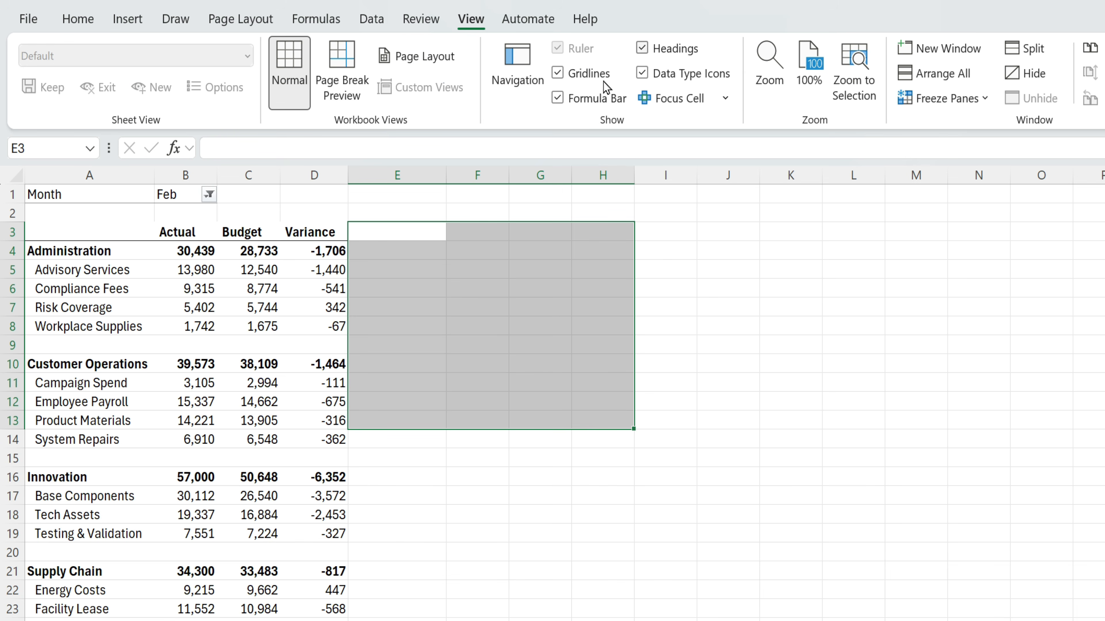
click(557, 73)
click(642, 402)
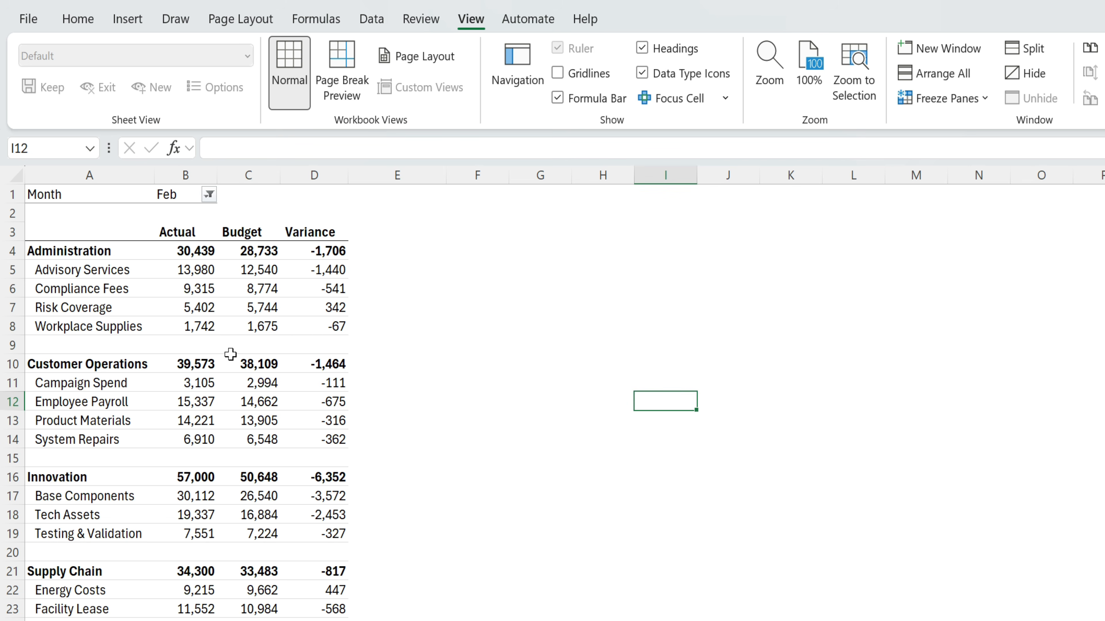
- Select the blank row 9 and the column A sub-item labels in the PivotTable
drag(77, 348, 328, 344)
click(92, 402)
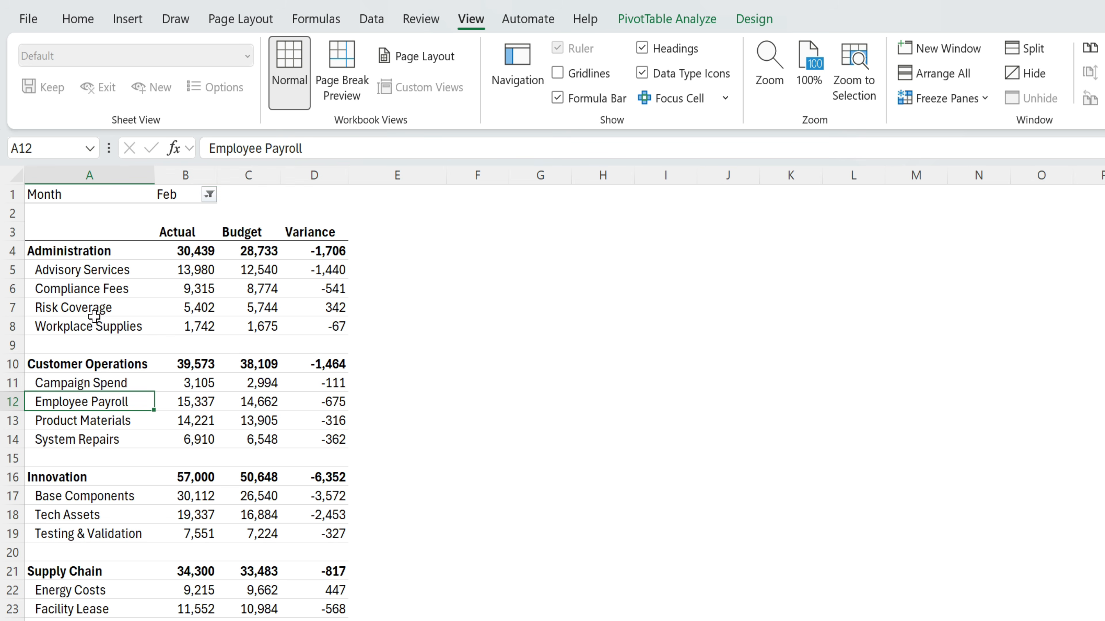
click(108, 316)
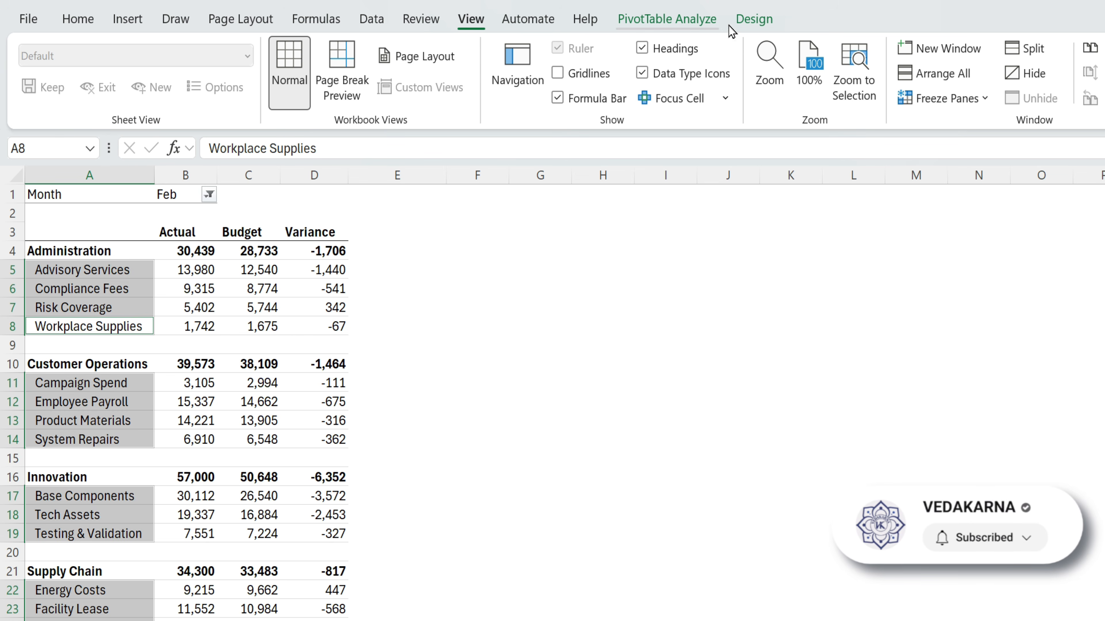
click(757, 27)
- Modify the custom PivotStyleLight1 2 style so its Blank Row element uses border preset None
right_click(491, 72)
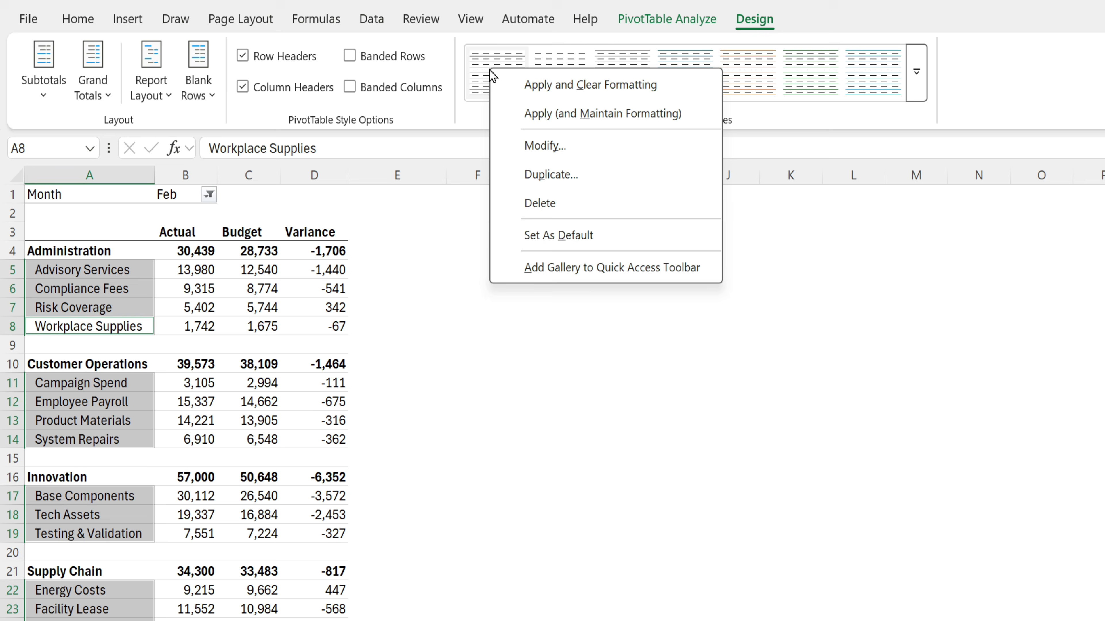
click(575, 148)
scroll(521, 303, down, 1)
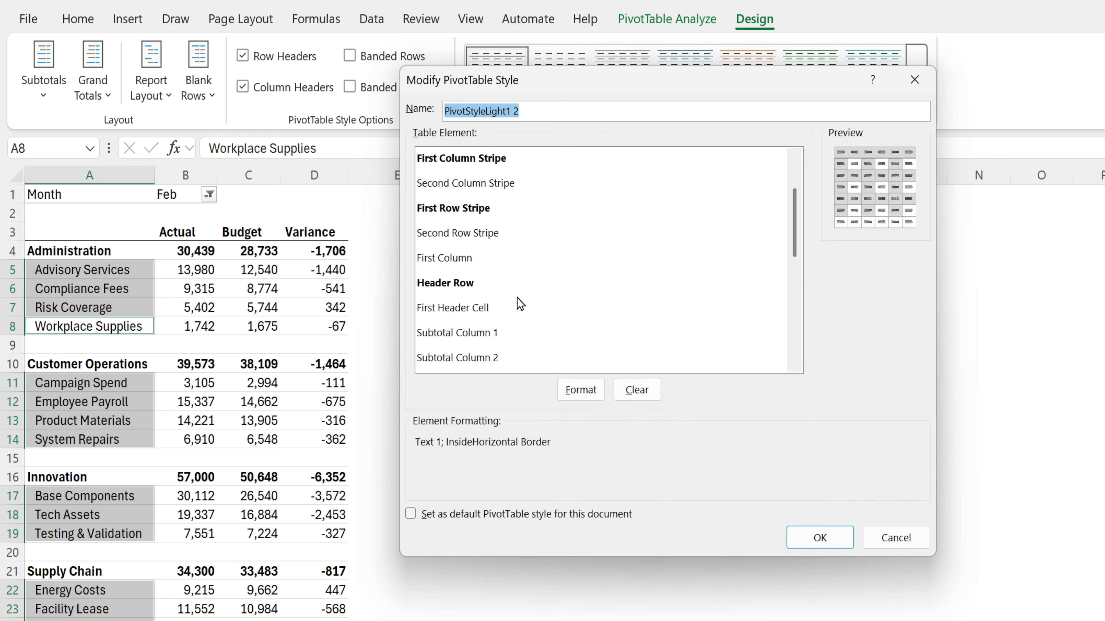
scroll(521, 303, down, 2)
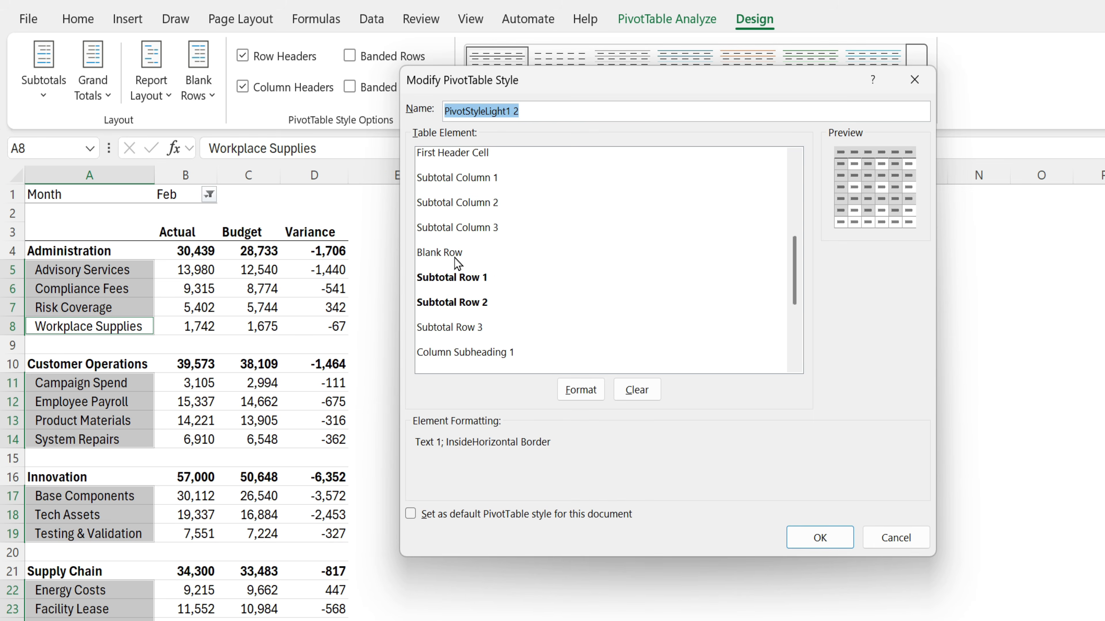
click(457, 257)
scroll(505, 342, down, 1)
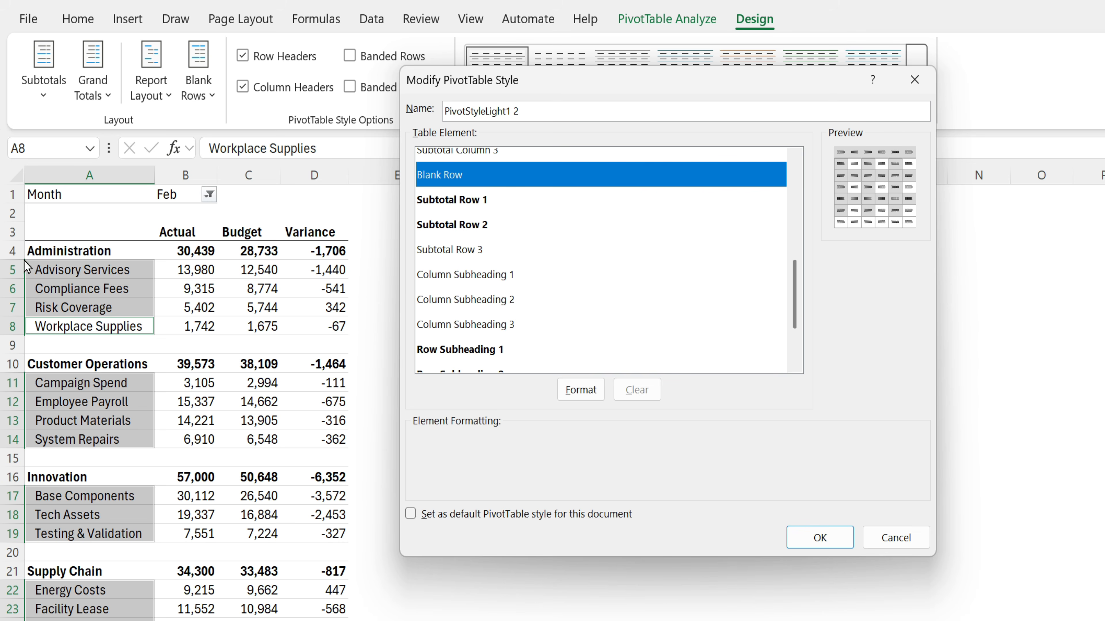
scroll(571, 335, up, 1)
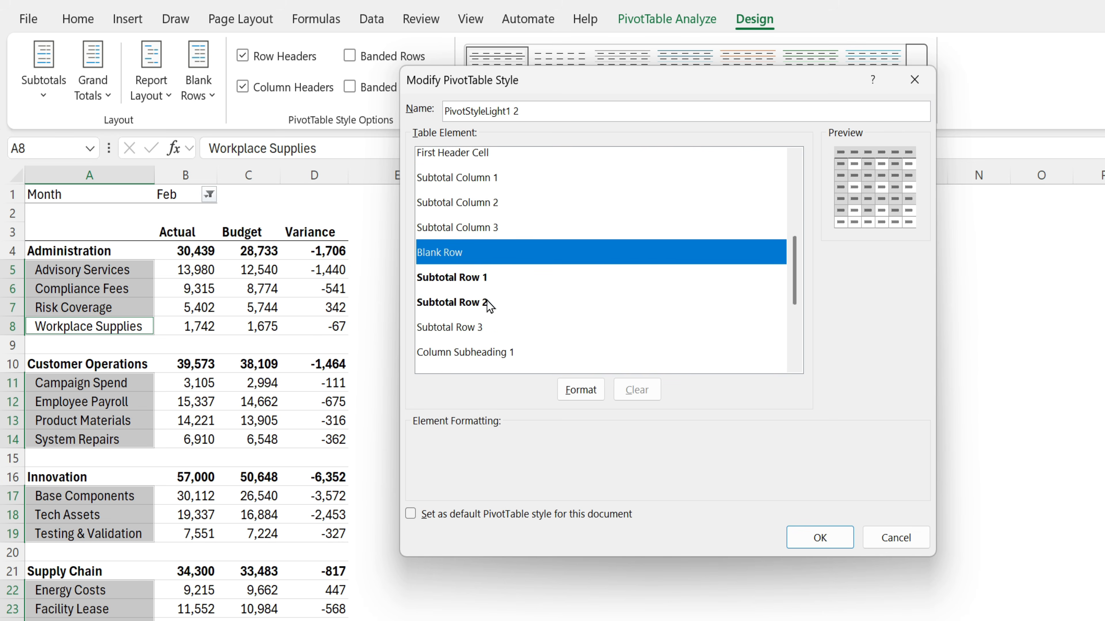
click(582, 391)
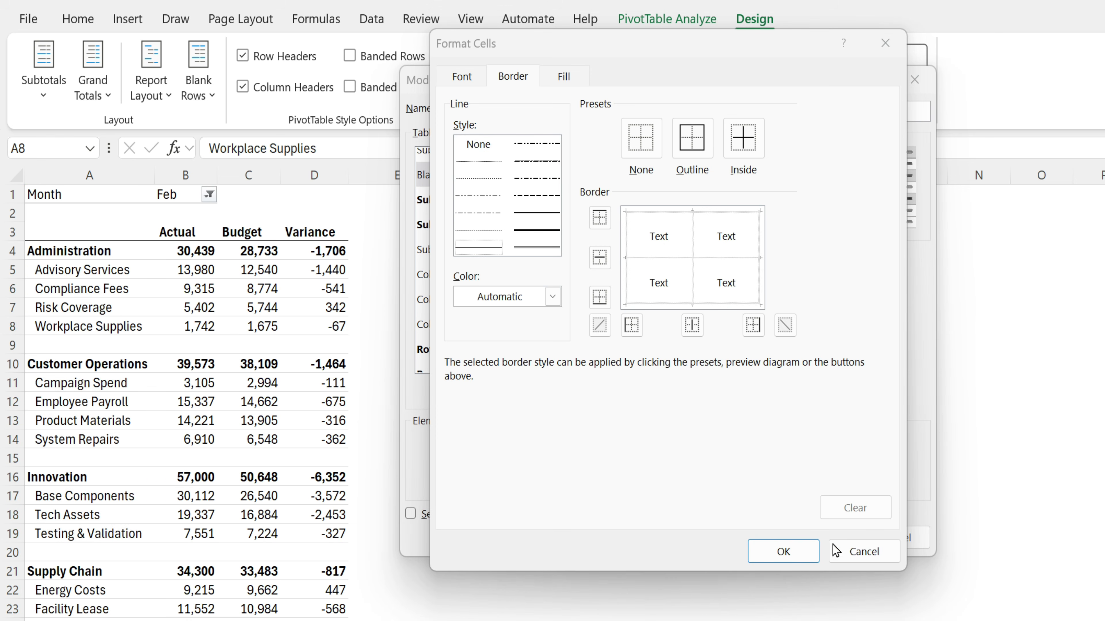
click(647, 152)
click(692, 157)
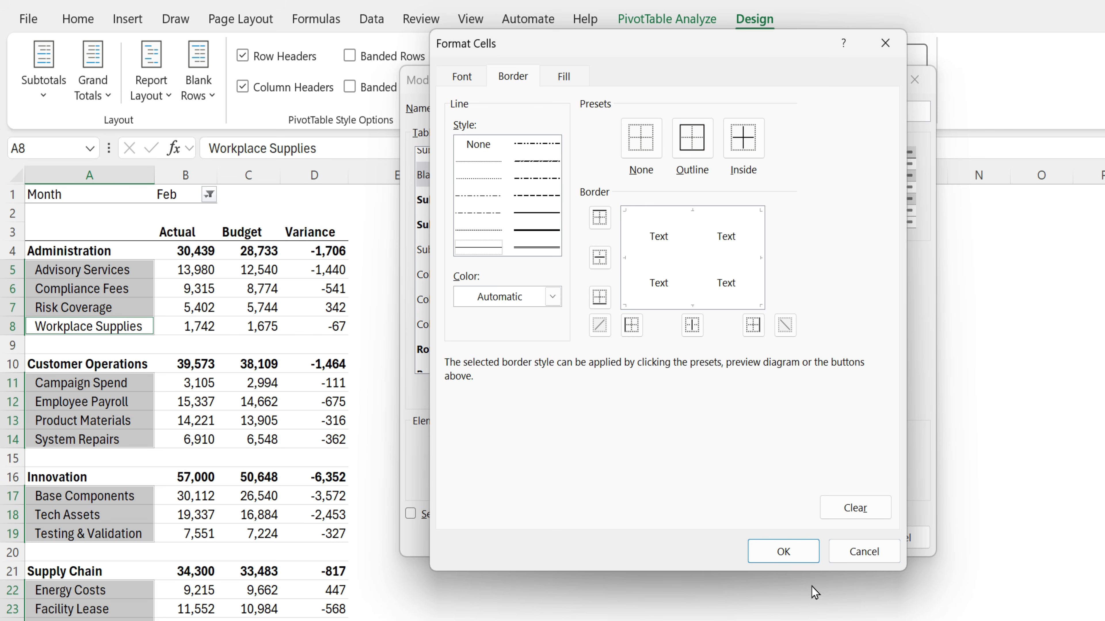
click(779, 552)
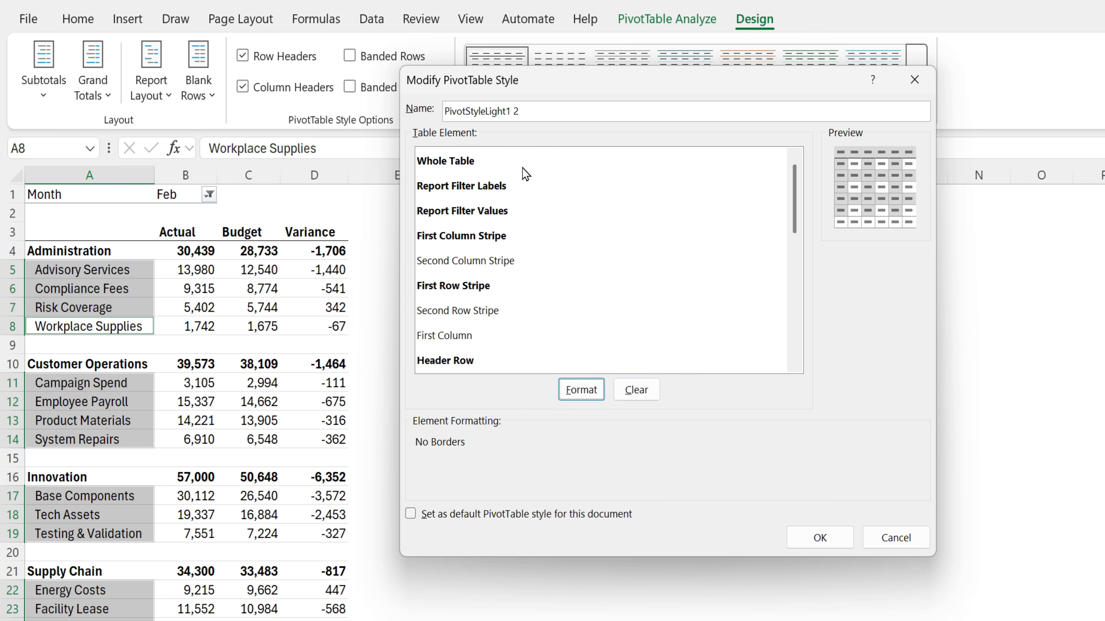
- Give the style's Whole Table element dark grey font colour
click(583, 390)
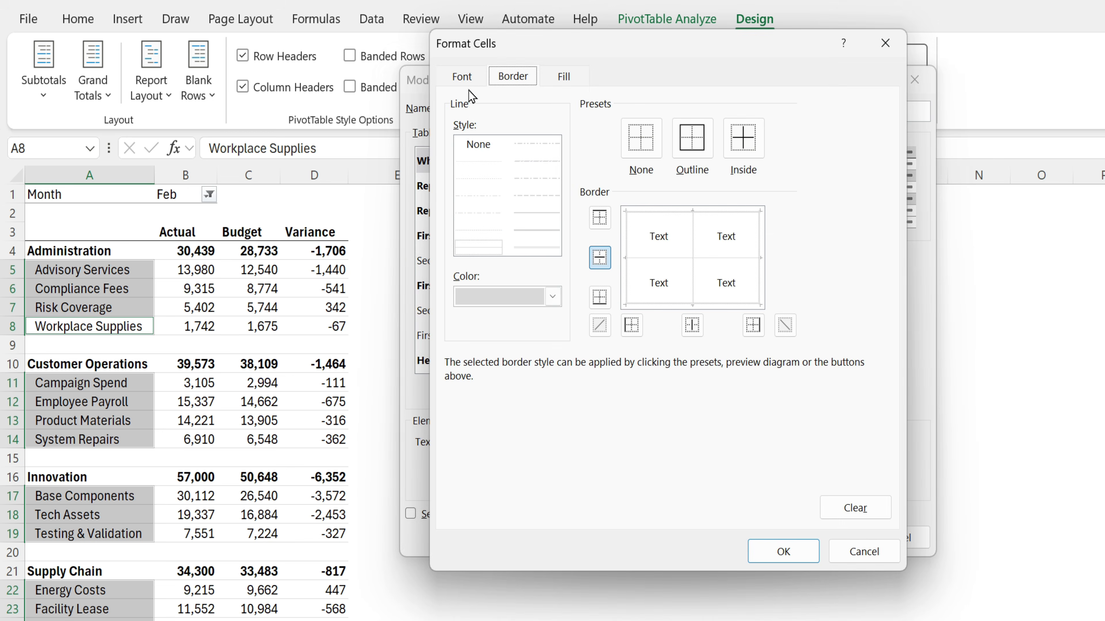
click(467, 80)
click(778, 257)
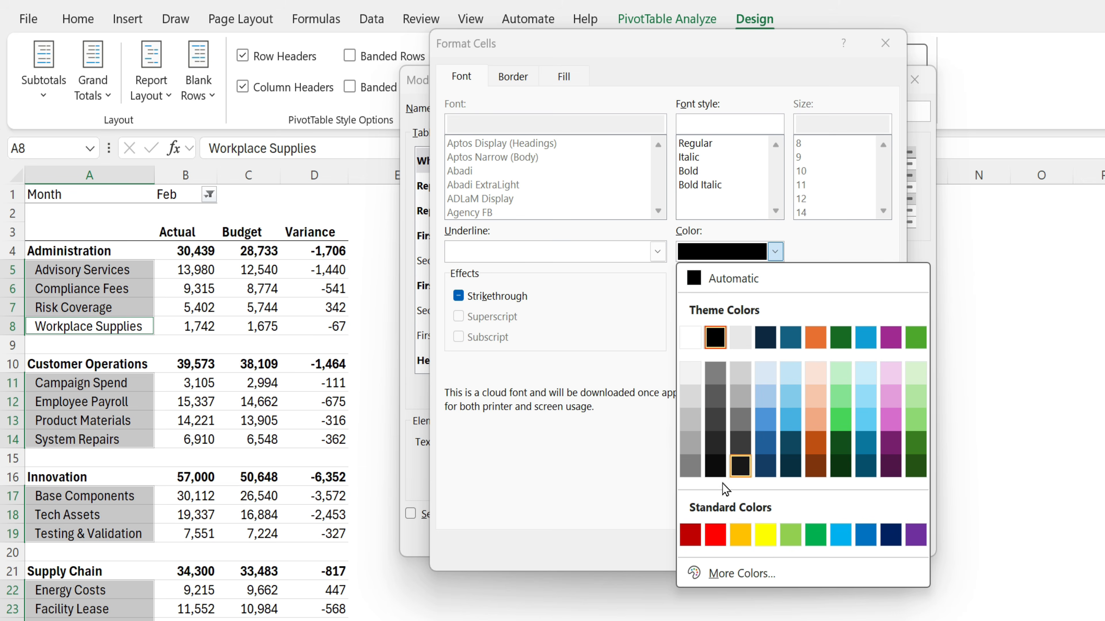
click(717, 445)
- Add white inside horizontal and vertical borders to Whole Table, then confirm and save the style
click(513, 75)
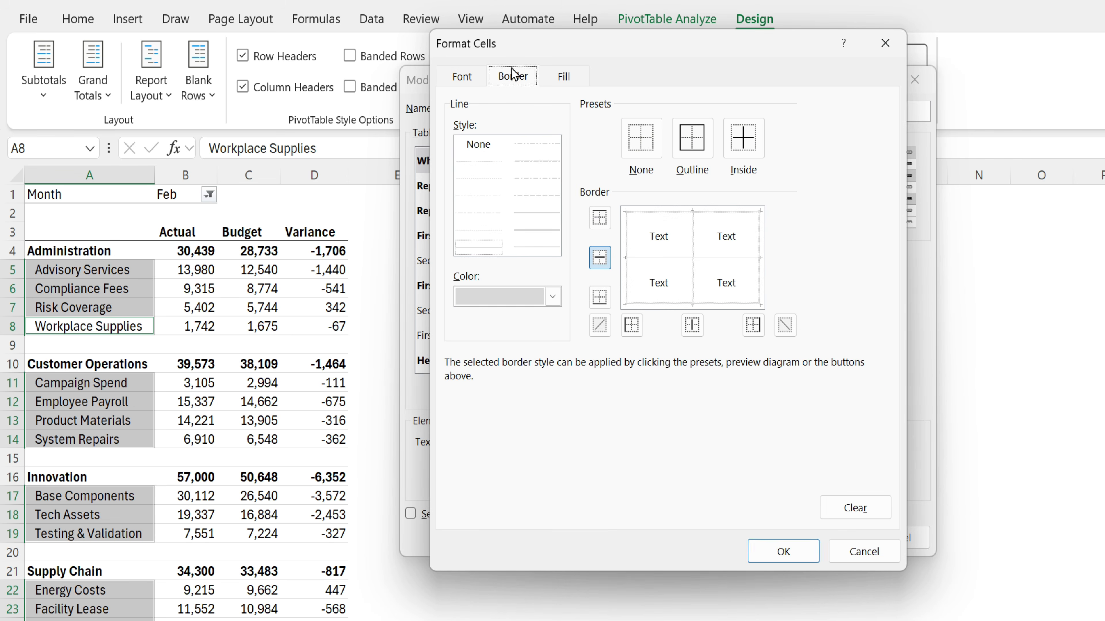
click(638, 146)
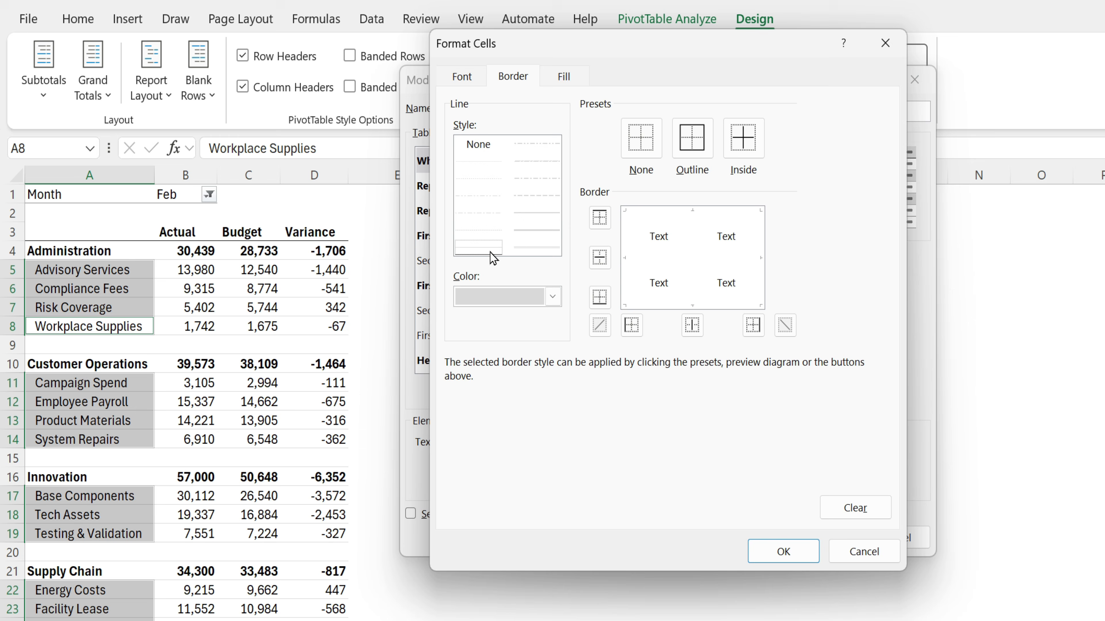
click(560, 297)
click(467, 445)
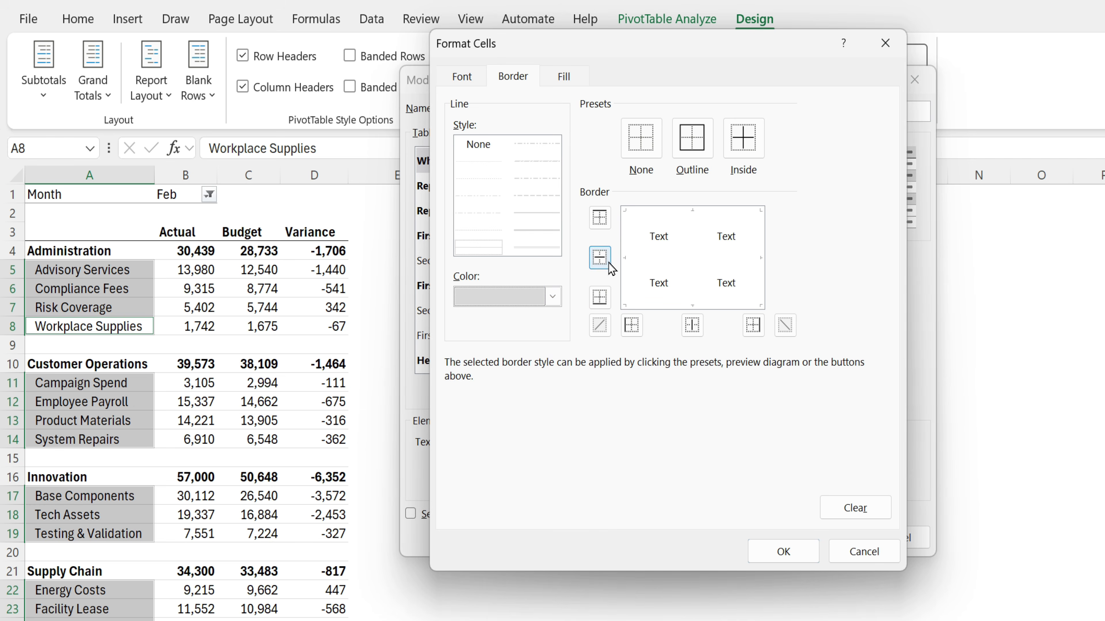
click(599, 257)
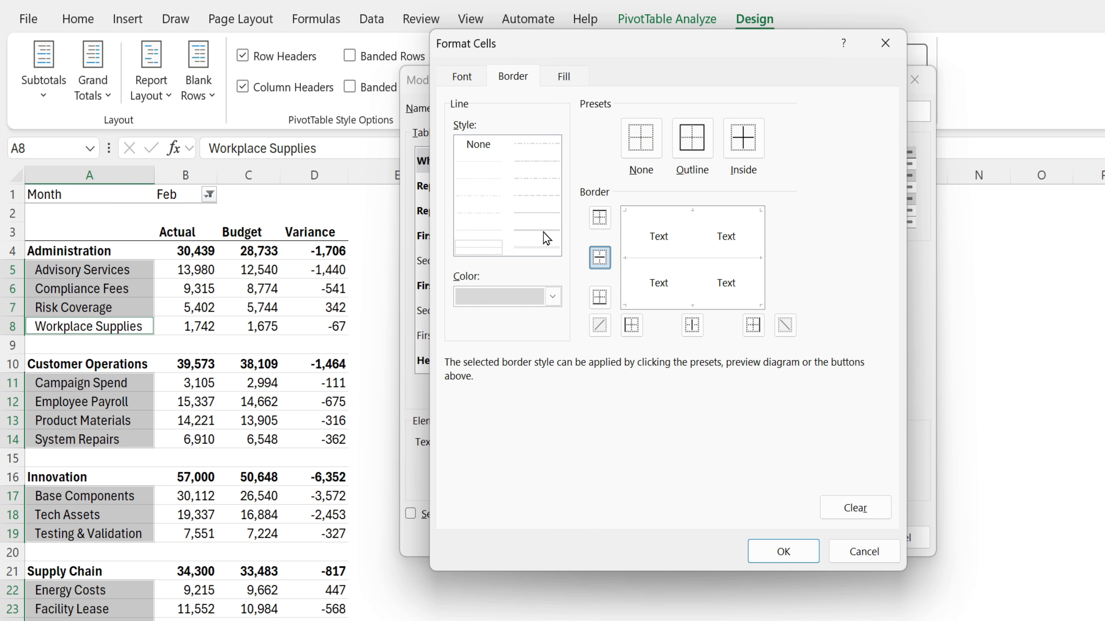
click(552, 296)
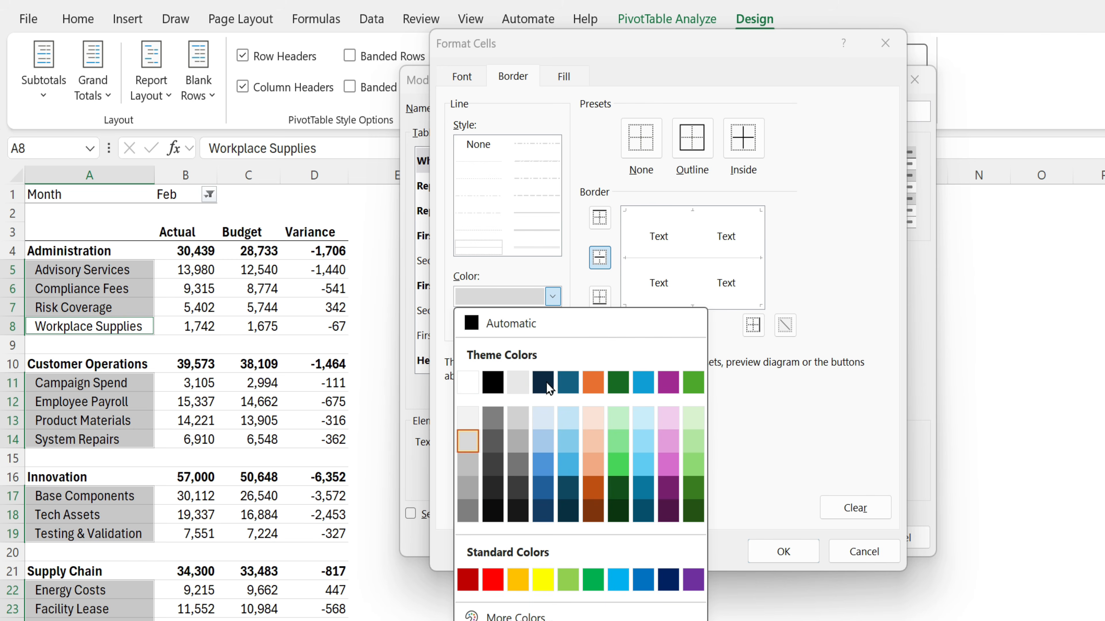
click(468, 383)
click(553, 232)
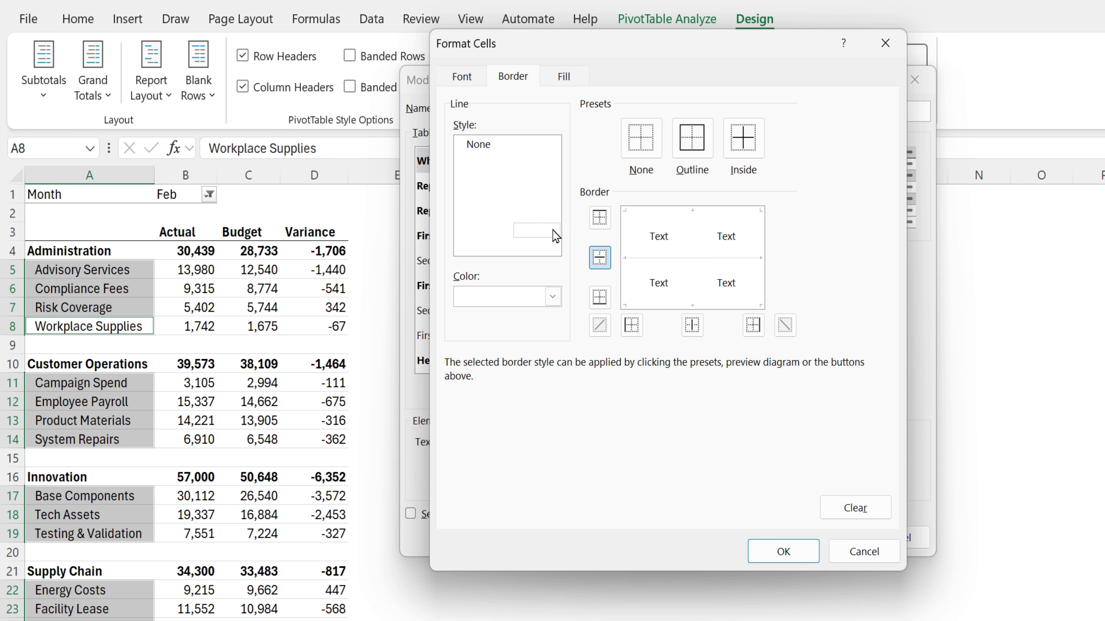
click(692, 326)
click(794, 555)
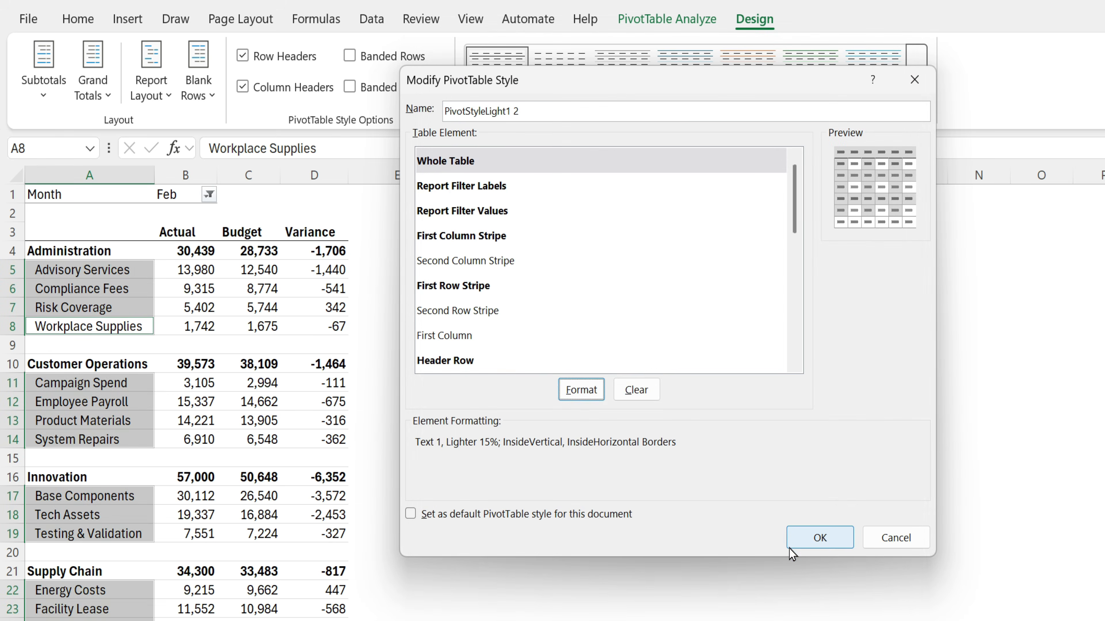
click(824, 539)
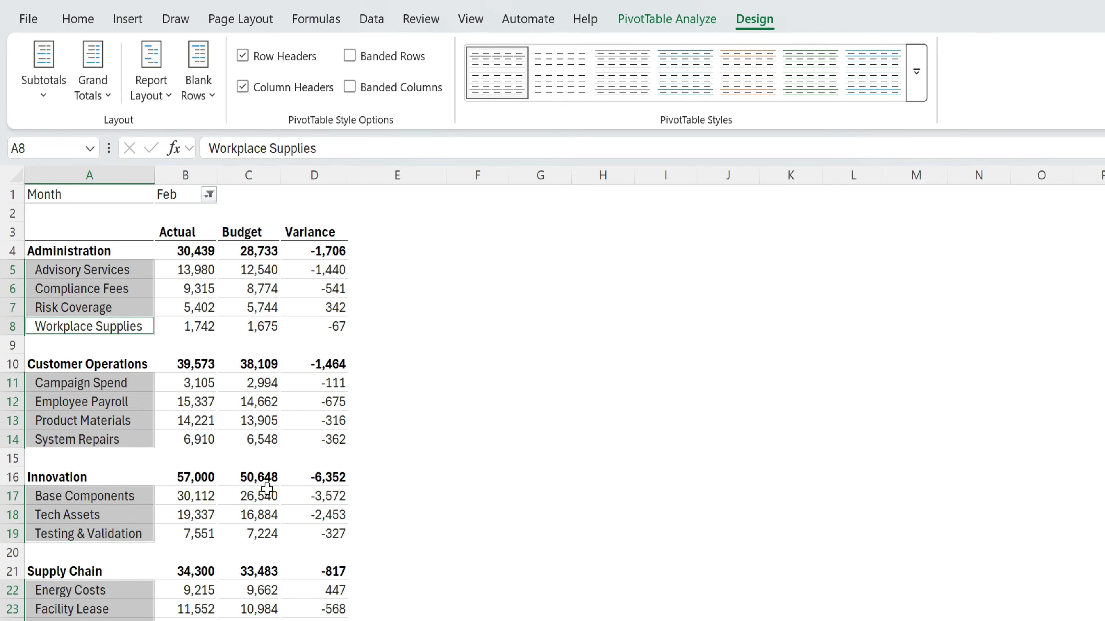
click(210, 362)
drag(50, 345, 339, 346)
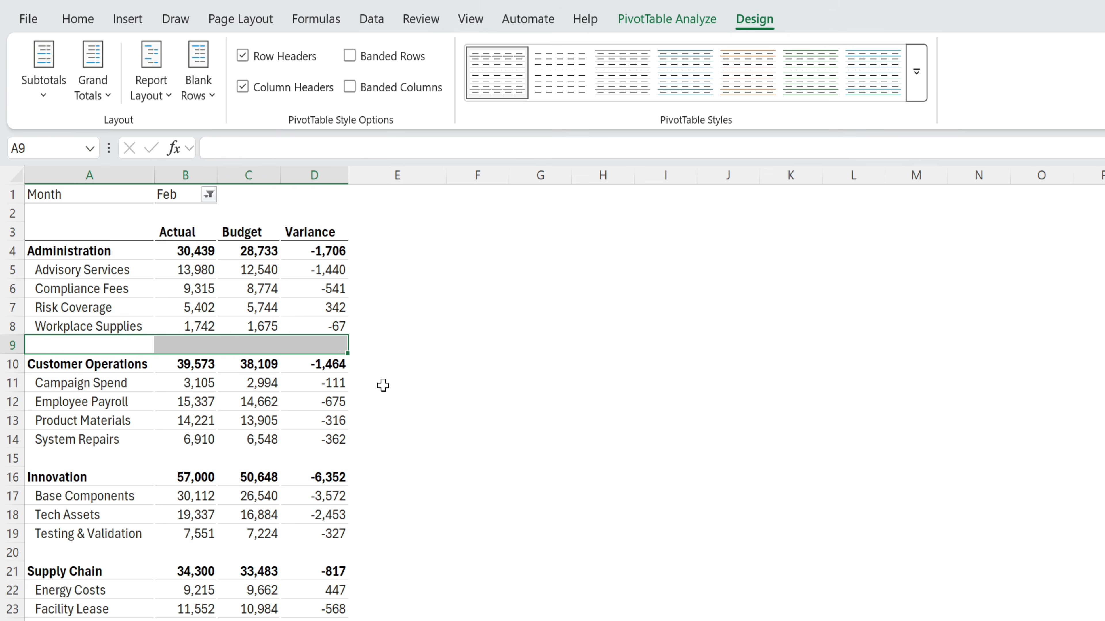
scroll(394, 402, down, 3)
click(185, 553)
drag(168, 515, 334, 514)
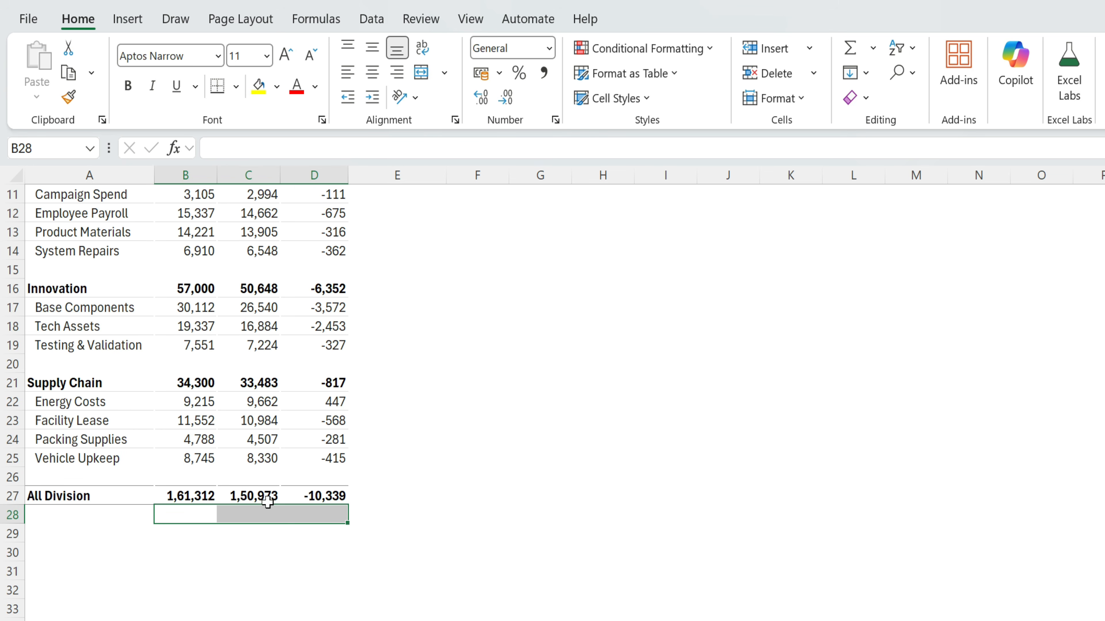
click(413, 479)
drag(138, 479, 377, 530)
click(478, 475)
scroll(448, 552, up, 3)
scroll(449, 553, down, 2)
key(alt+Tab)
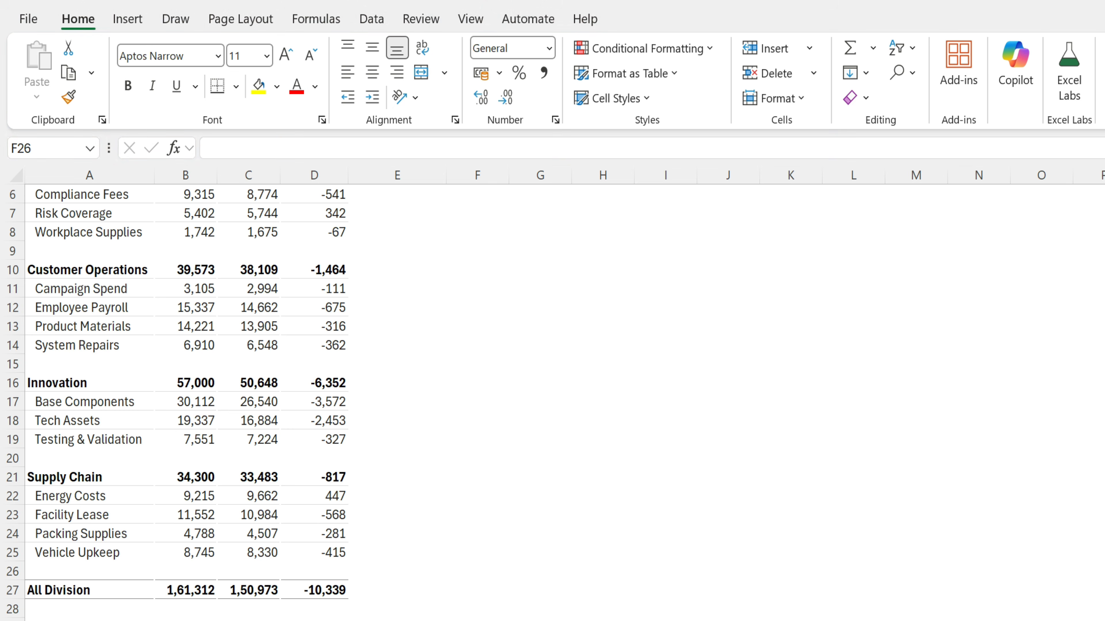
scroll(462, 431, up, 2)
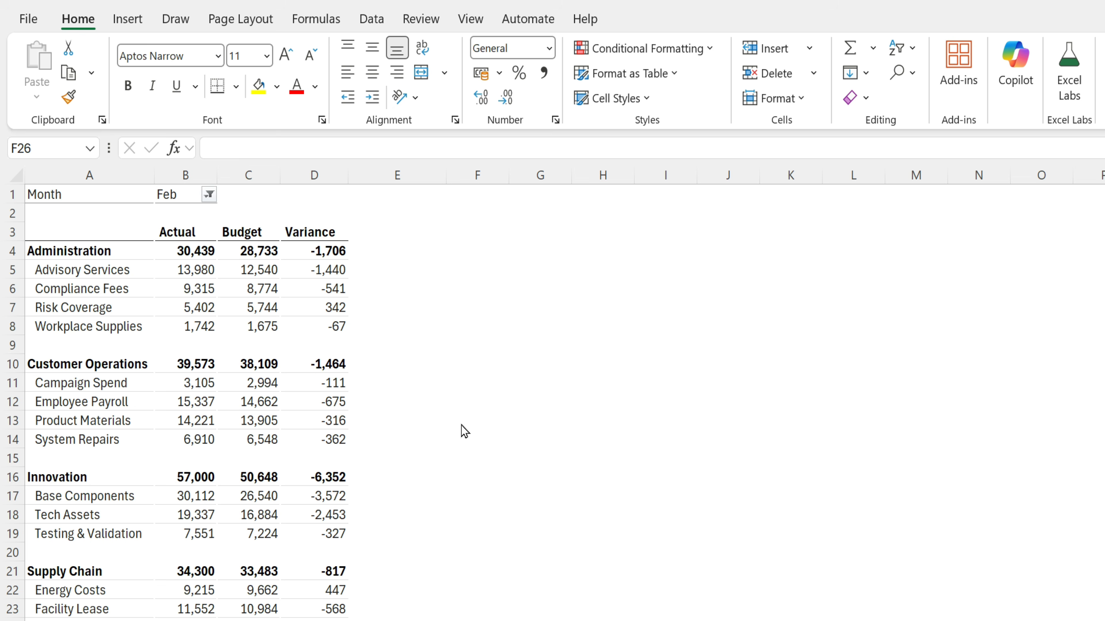
click(306, 238)
click(315, 231)
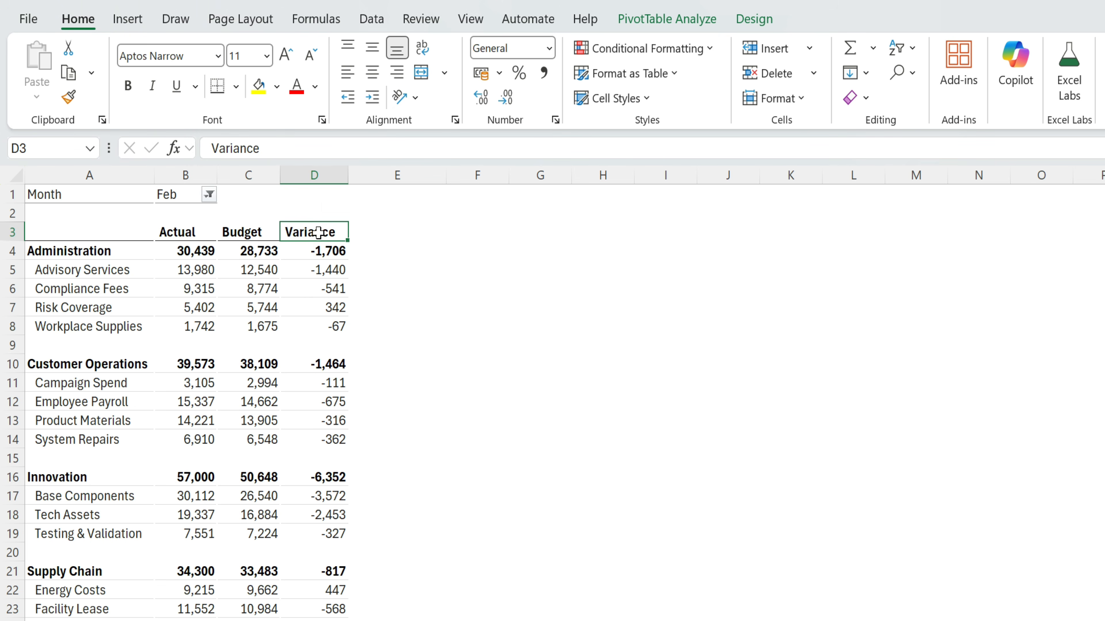
- Add the Variance field to Values a second time from the PivotTable Field List
right_click(319, 233)
click(370, 620)
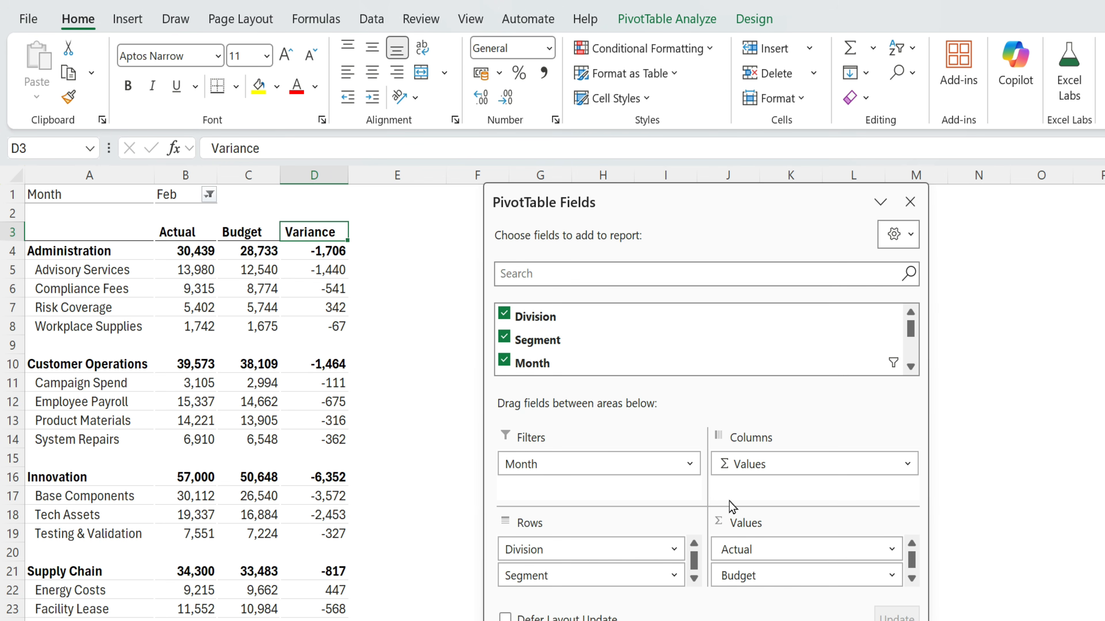
scroll(565, 348, down, 2)
drag(553, 338, 757, 592)
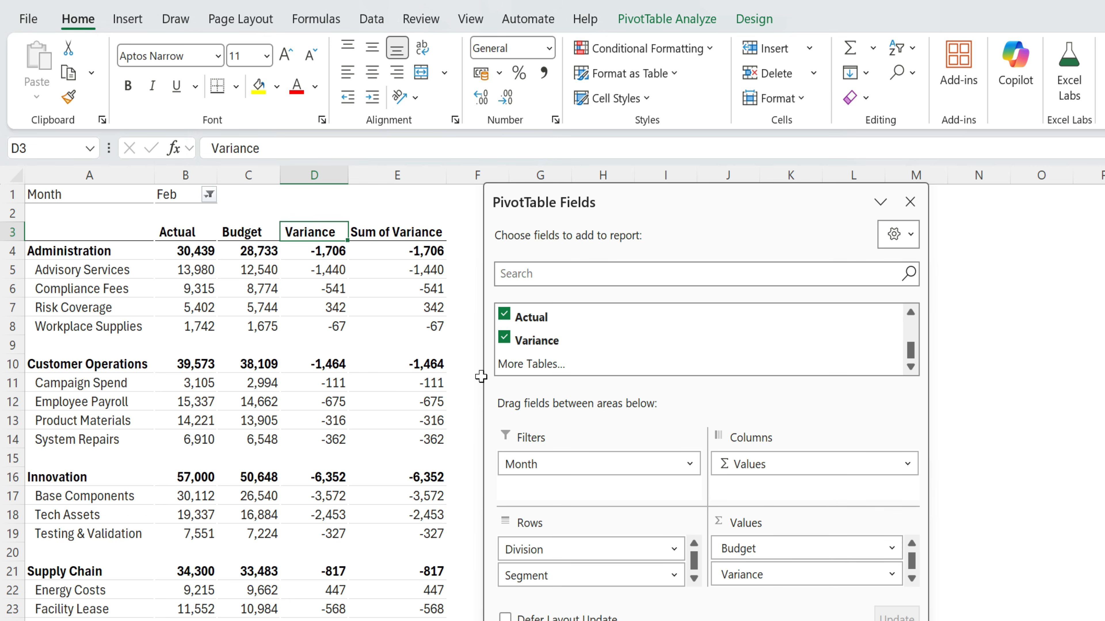
drag(400, 236, 428, 440)
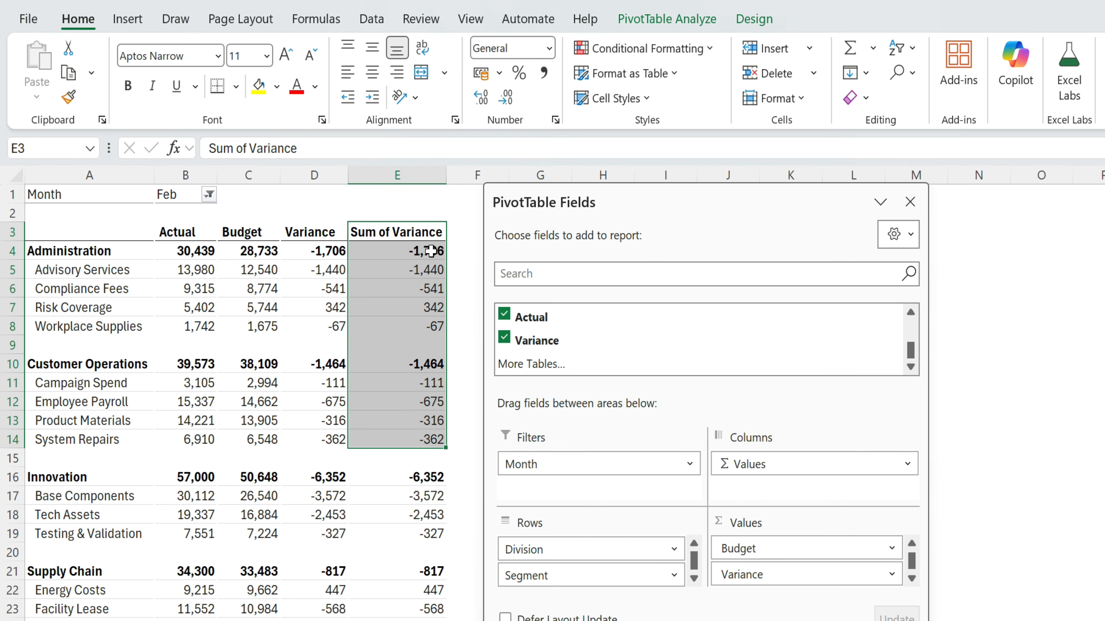
click(429, 249)
click(910, 202)
- Give the new Sum of Variance column the custom number format [Green]■;[red]■;
right_click(426, 254)
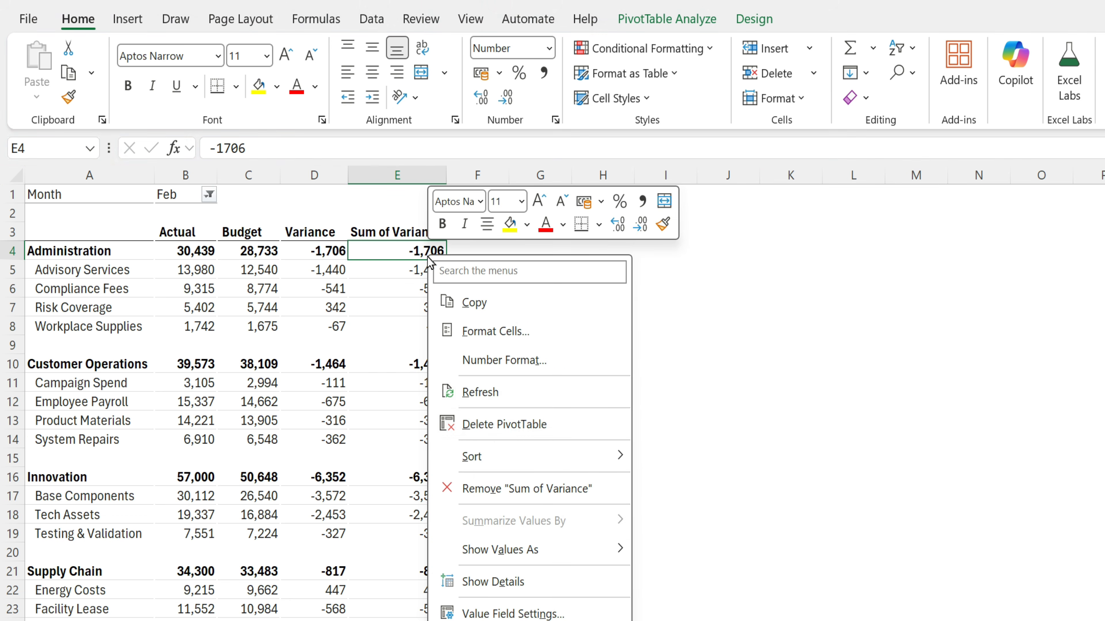
click(500, 361)
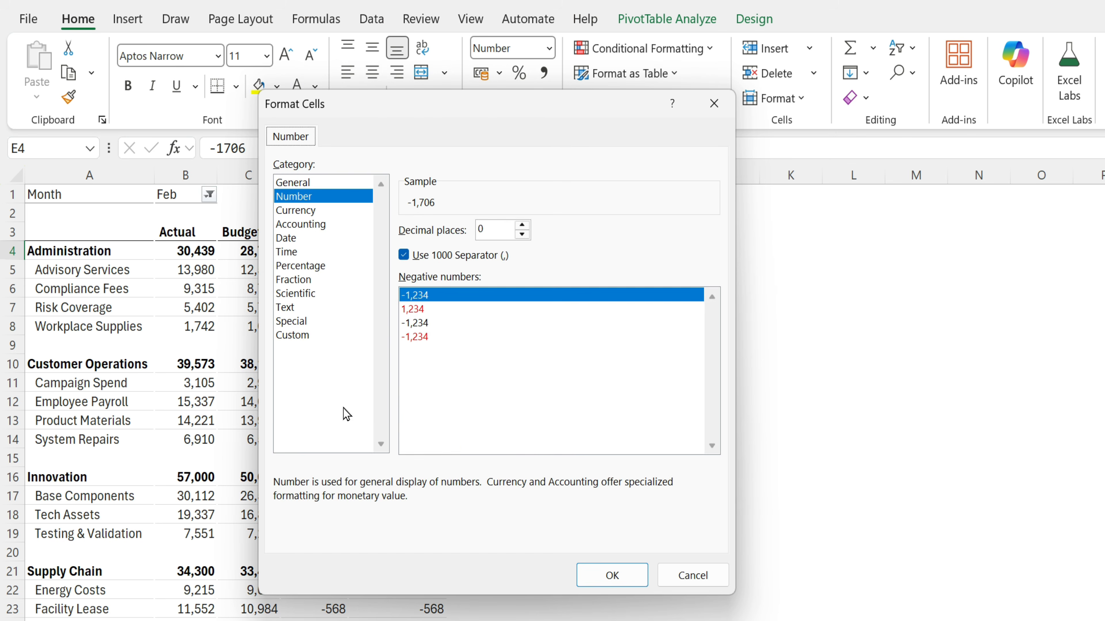
click(299, 335)
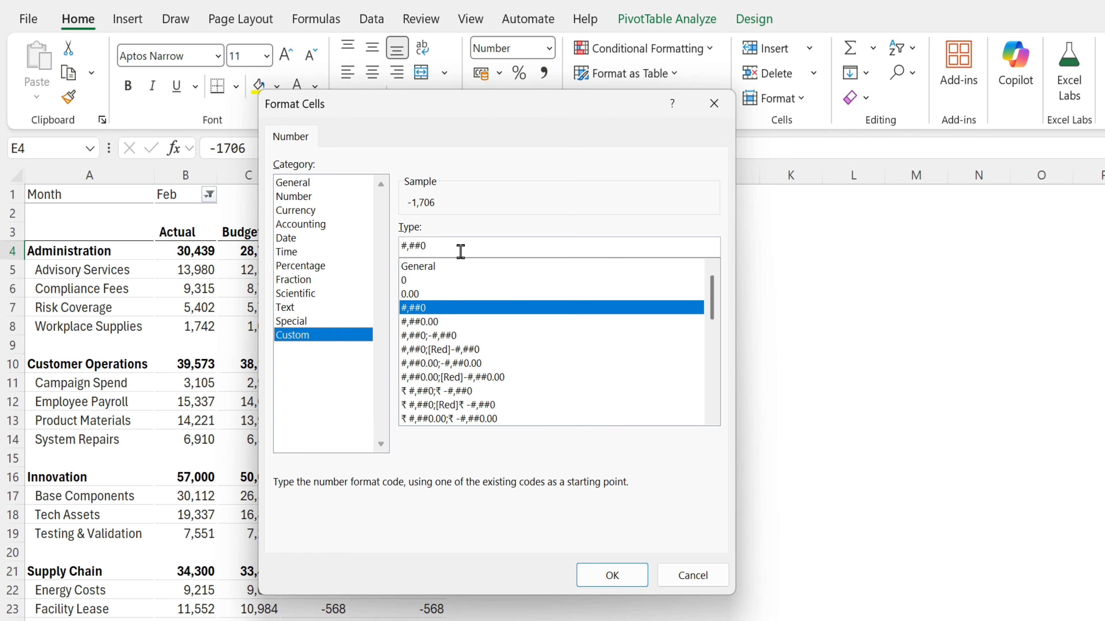
drag(457, 252, 335, 251)
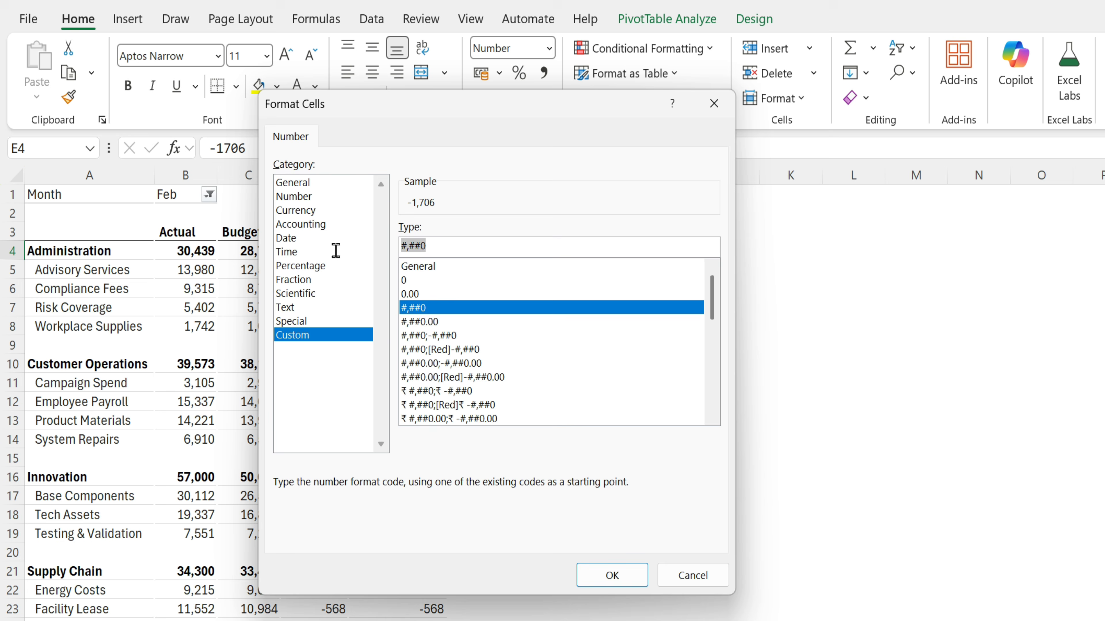
click(407, 267)
key(BackSpace)
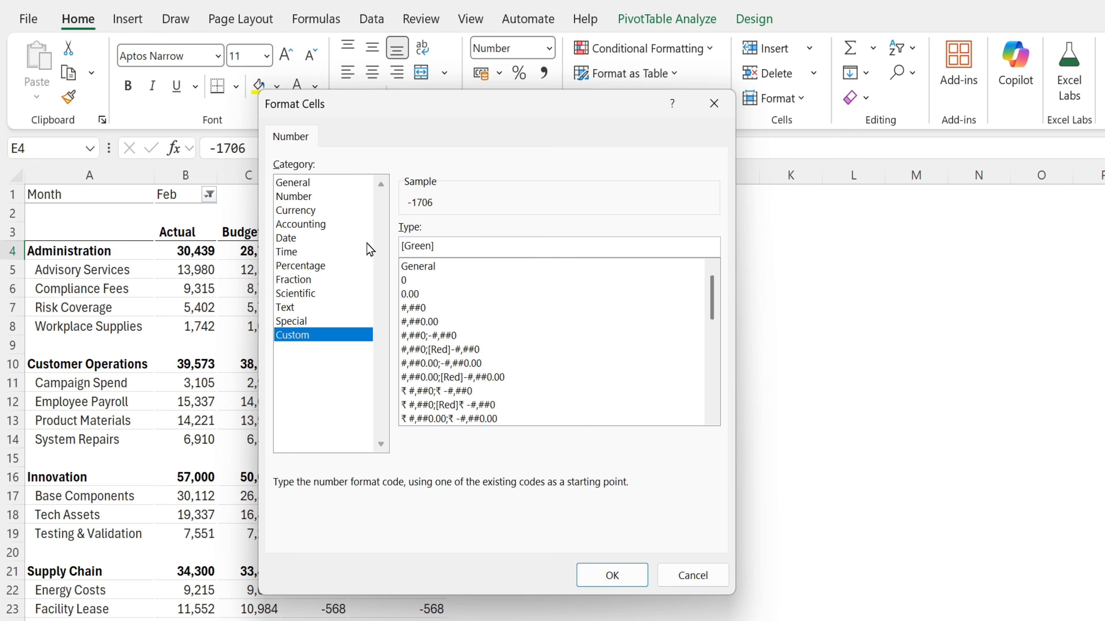
key(super+period)
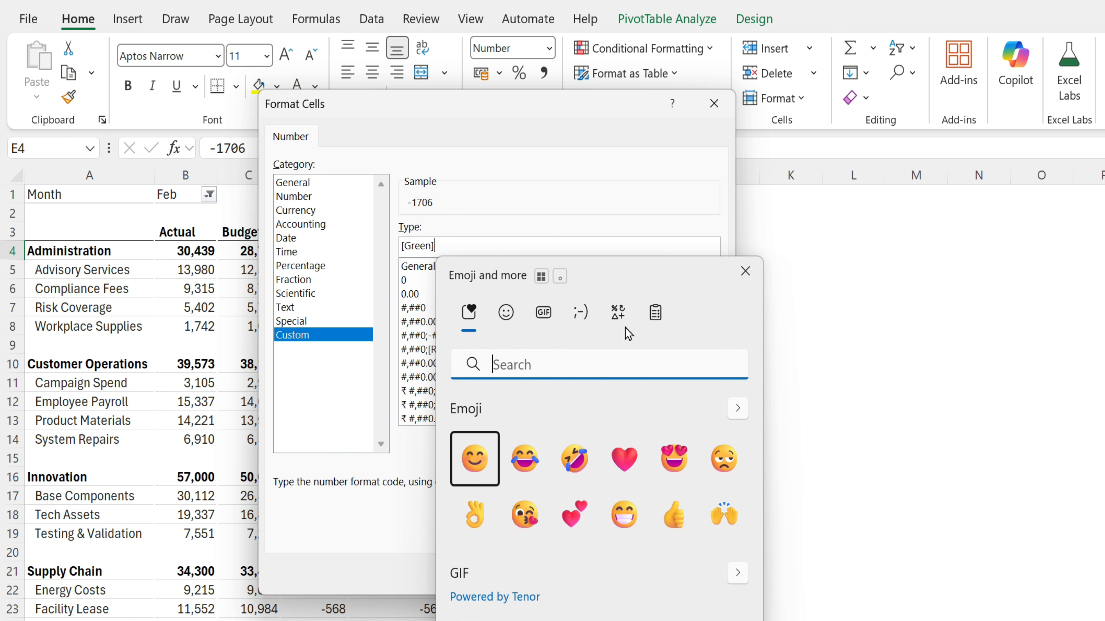
click(619, 317)
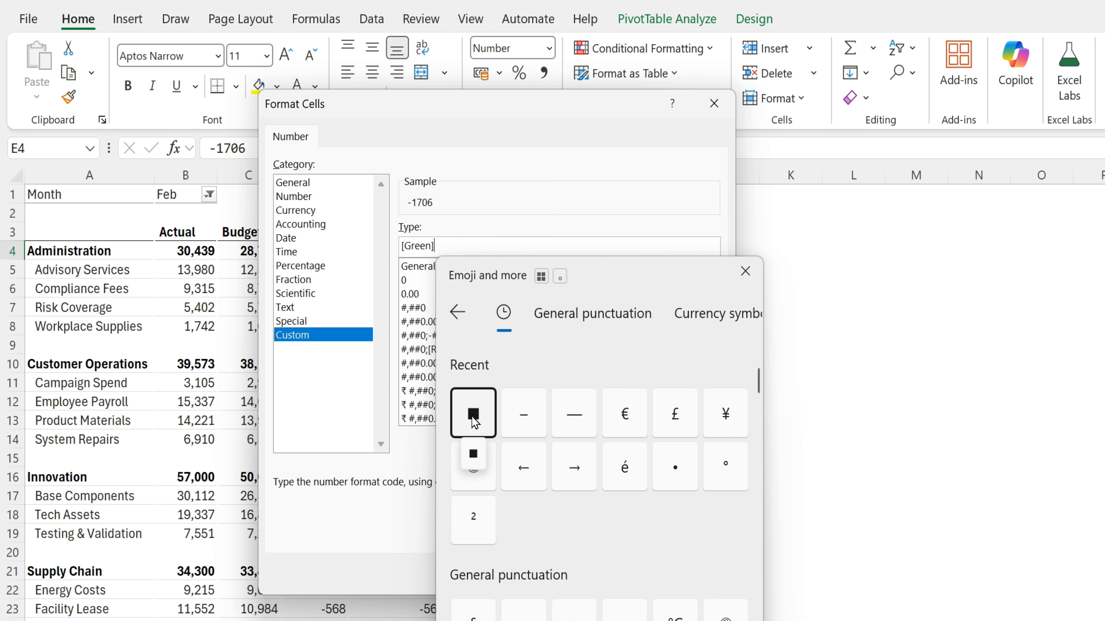
click(471, 418)
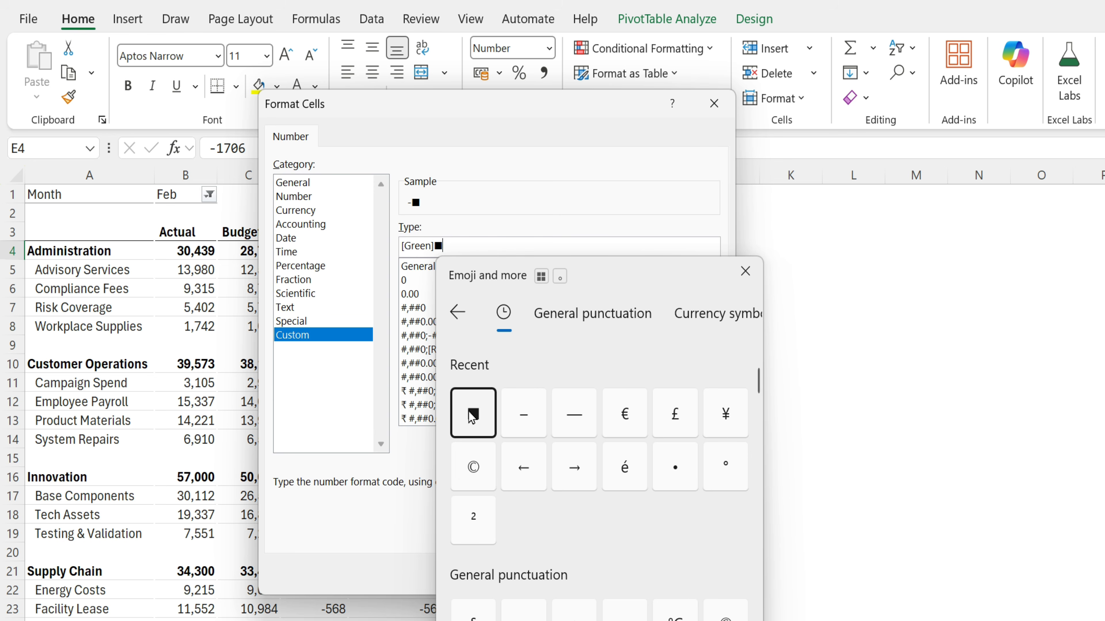
text(;[red)
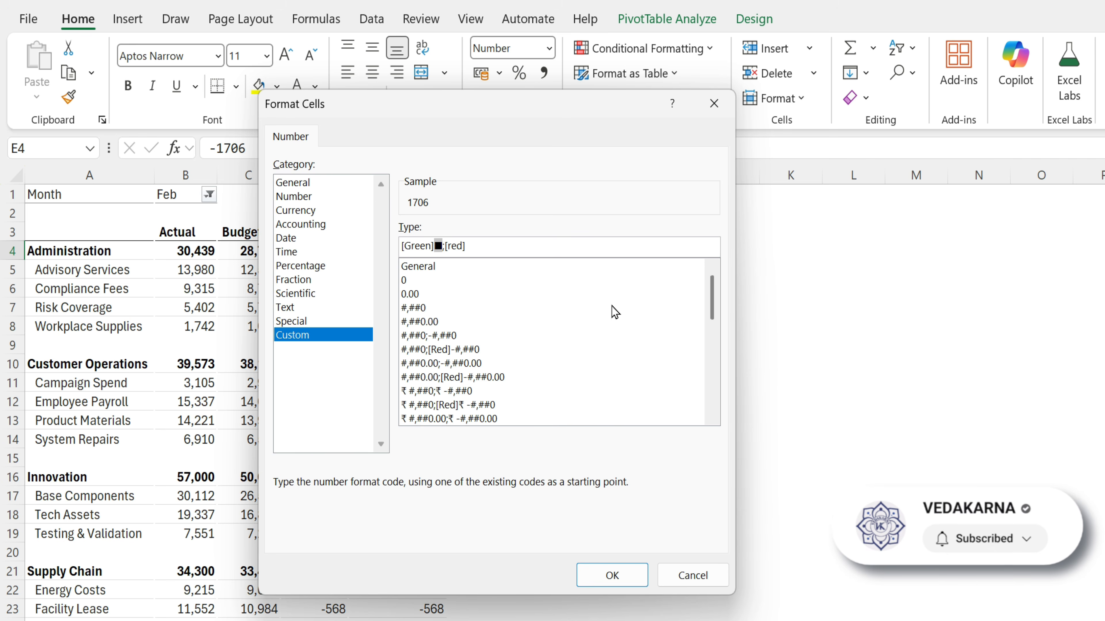
text(■;)
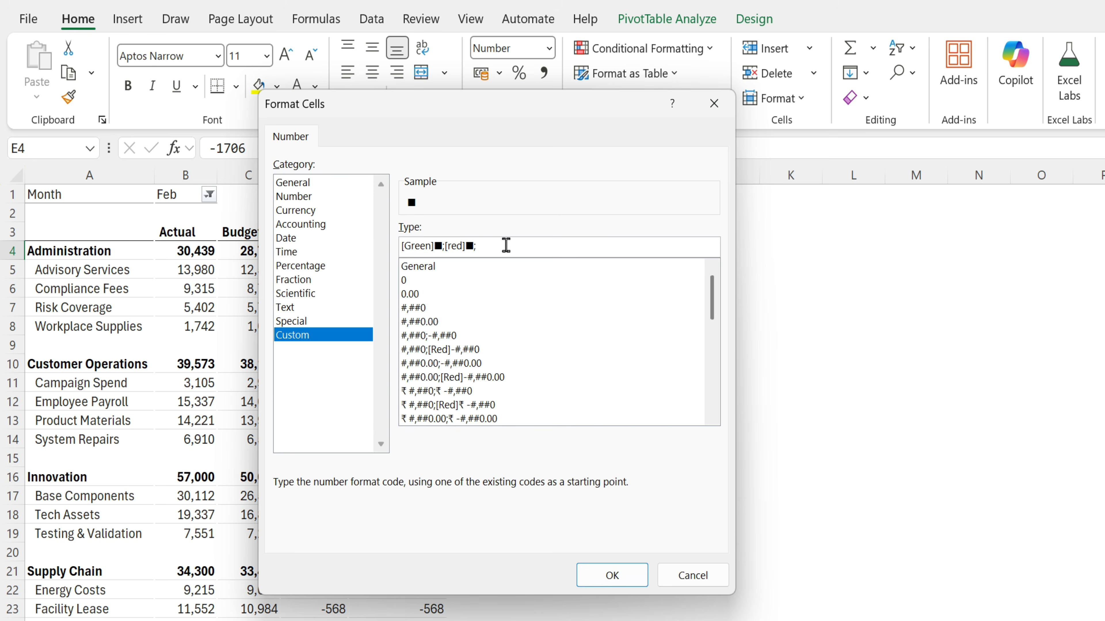
drag(506, 246, 369, 244)
click(505, 250)
click(612, 575)
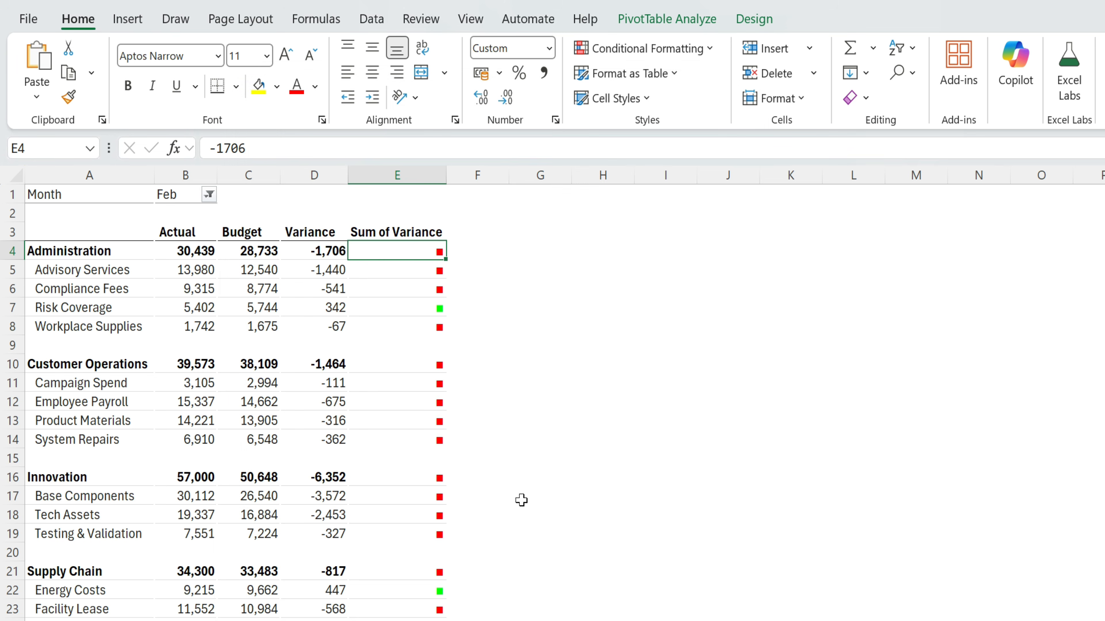
- Delete the Sum of Variance header text in E3, leaving it blank
click(439, 442)
click(452, 534)
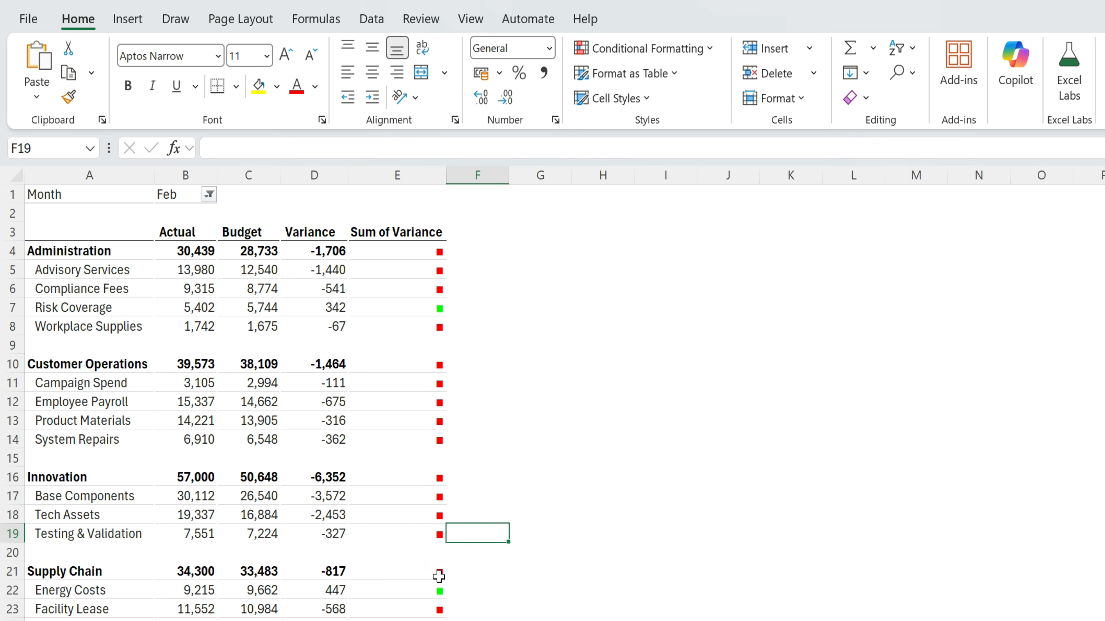
click(420, 314)
click(422, 243)
drag(316, 155, 161, 156)
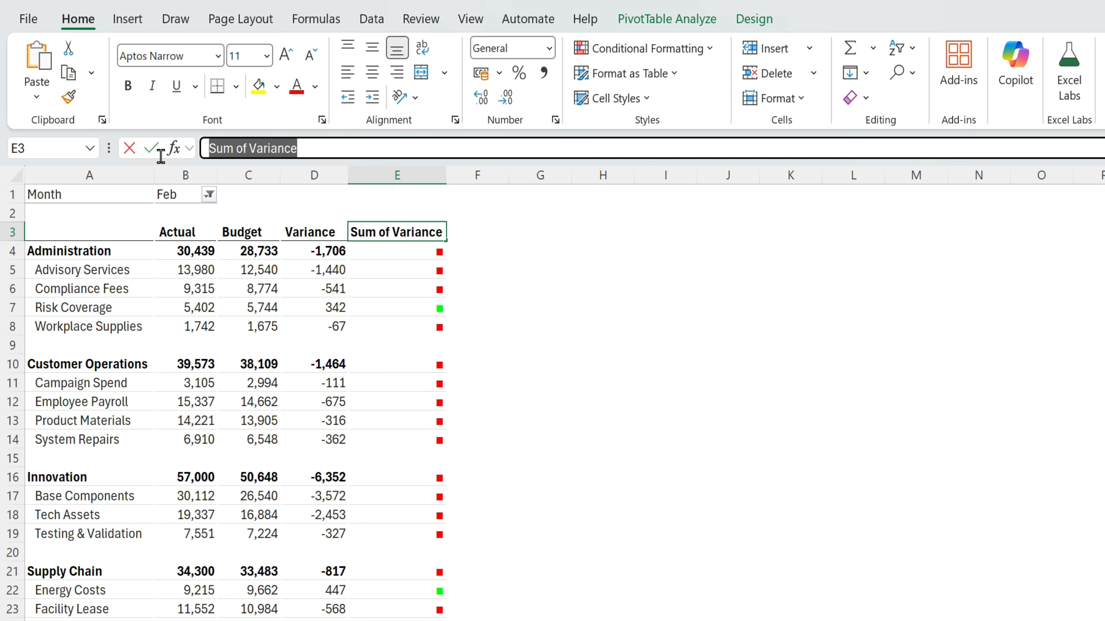
key(BackSpace)
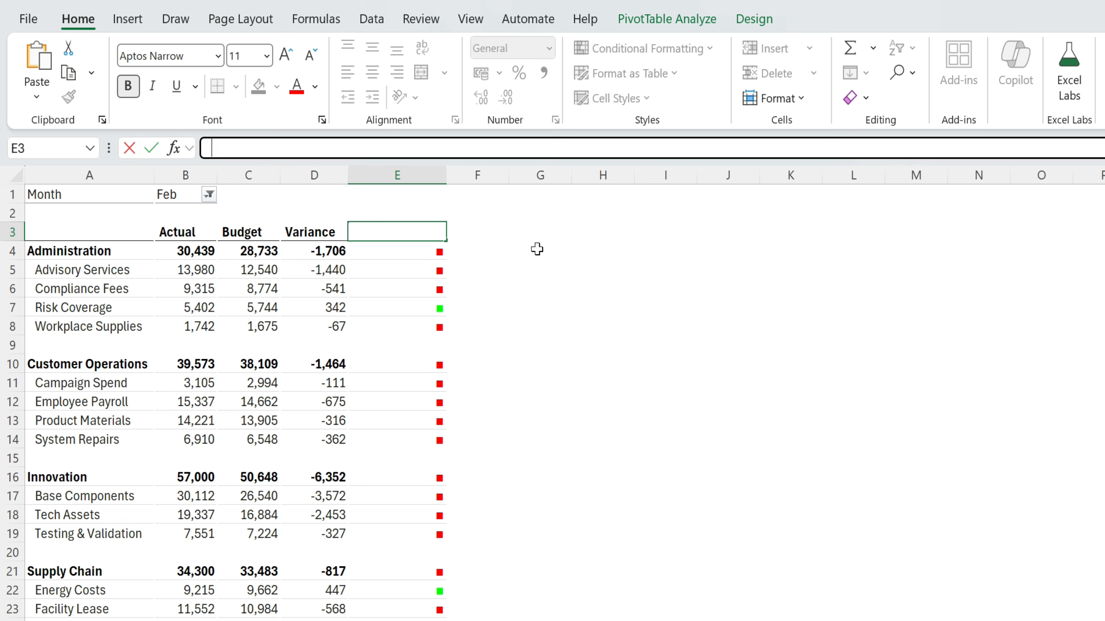
key(Return)
- Narrow column E to fit the squares and select marker cells E4:E26
drag(445, 180, 376, 180)
drag(368, 251, 369, 534)
click(367, 249)
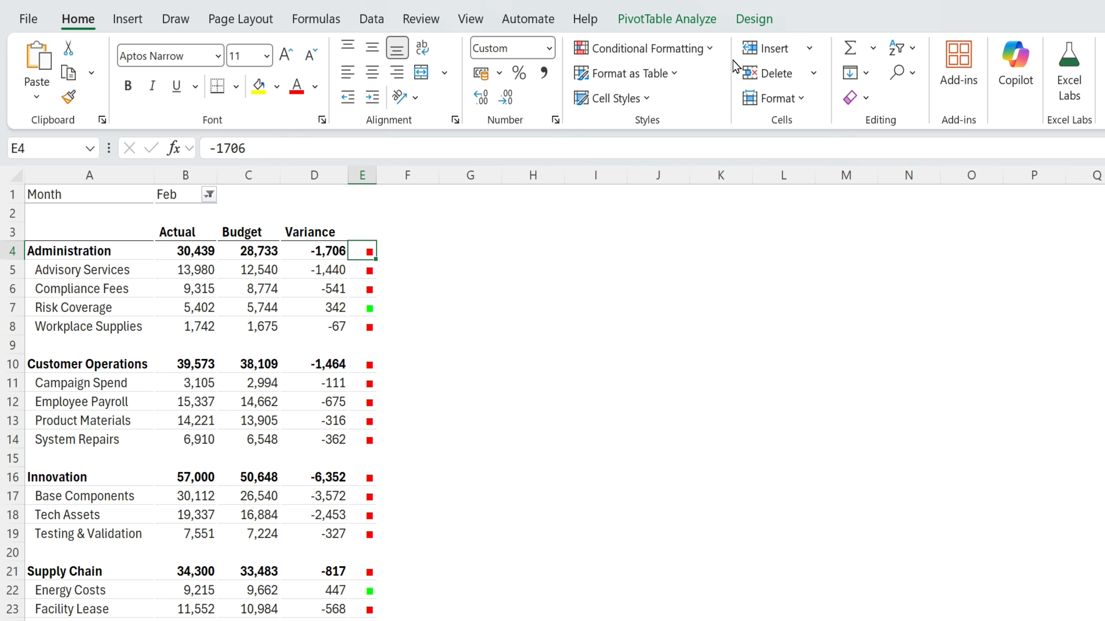
click(470, 363)
drag(366, 249, 368, 579)
scroll(484, 461, up, 1)
- Change the marker cells' number format to [color43]■;[color53]■; for lime and brown squares
right_click(365, 252)
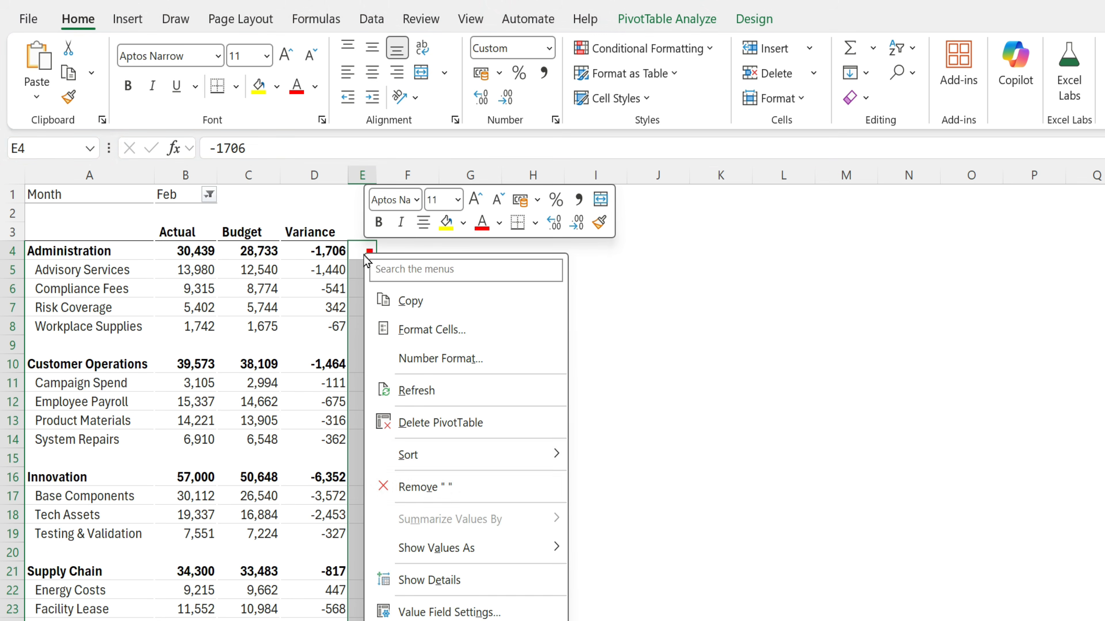
click(450, 360)
key(BackSpace)
key(BackSpace)
key(BackSpace)
key(BackSpace)
key(BackSpace)
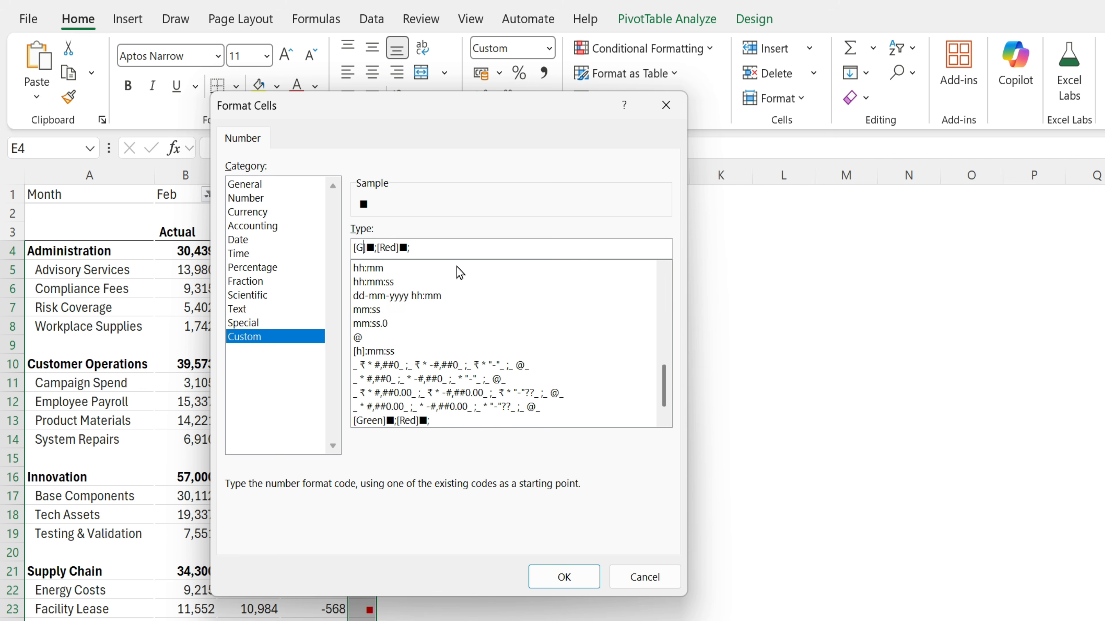
text(color43]■;[col■;)
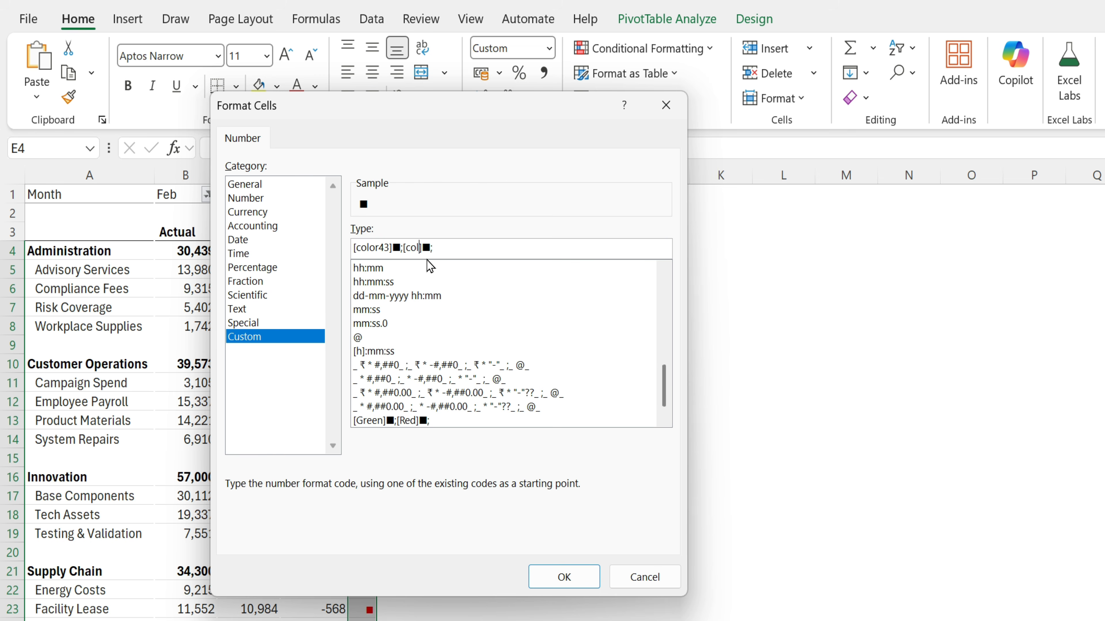
drag(461, 111, 854, 160)
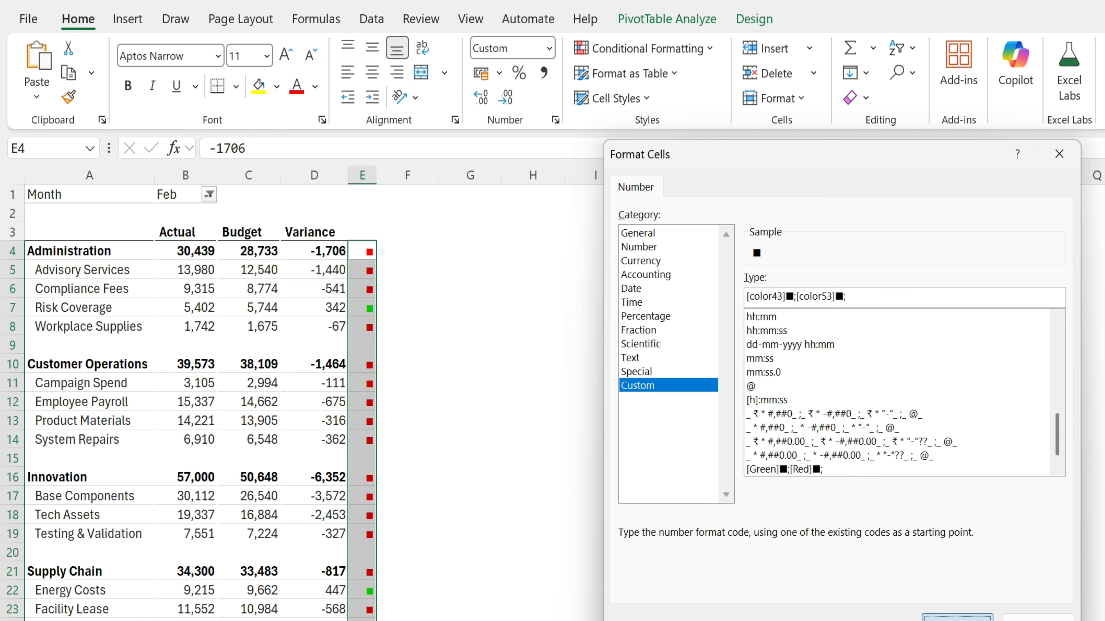
click(957, 617)
click(585, 502)
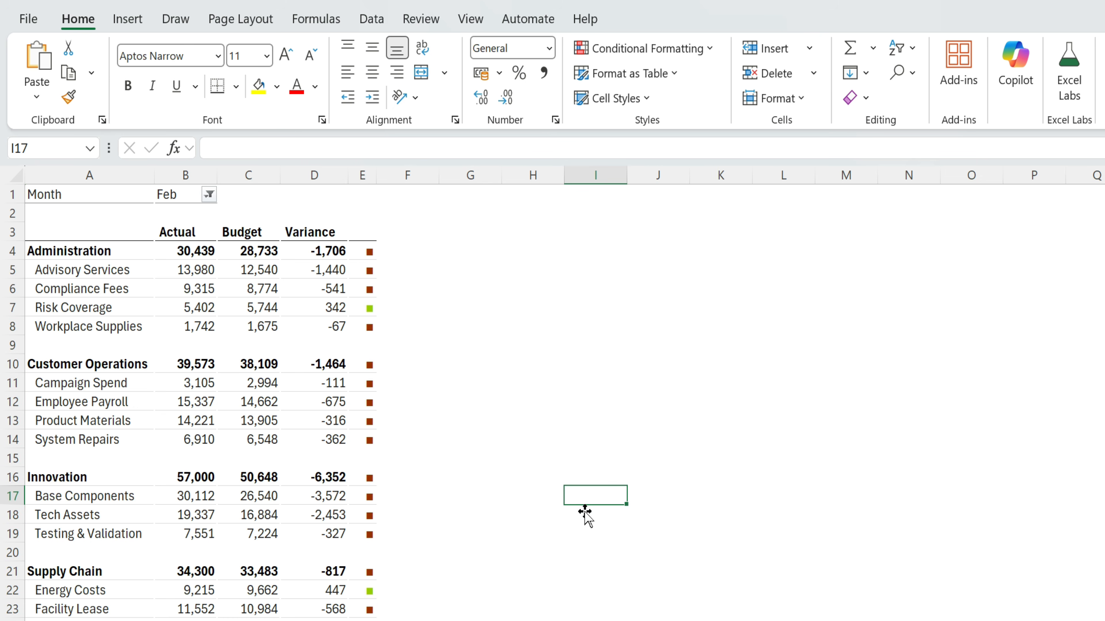
click(368, 591)
click(372, 307)
- Insert a blank column before column A and narrow it
drag(370, 255, 382, 290)
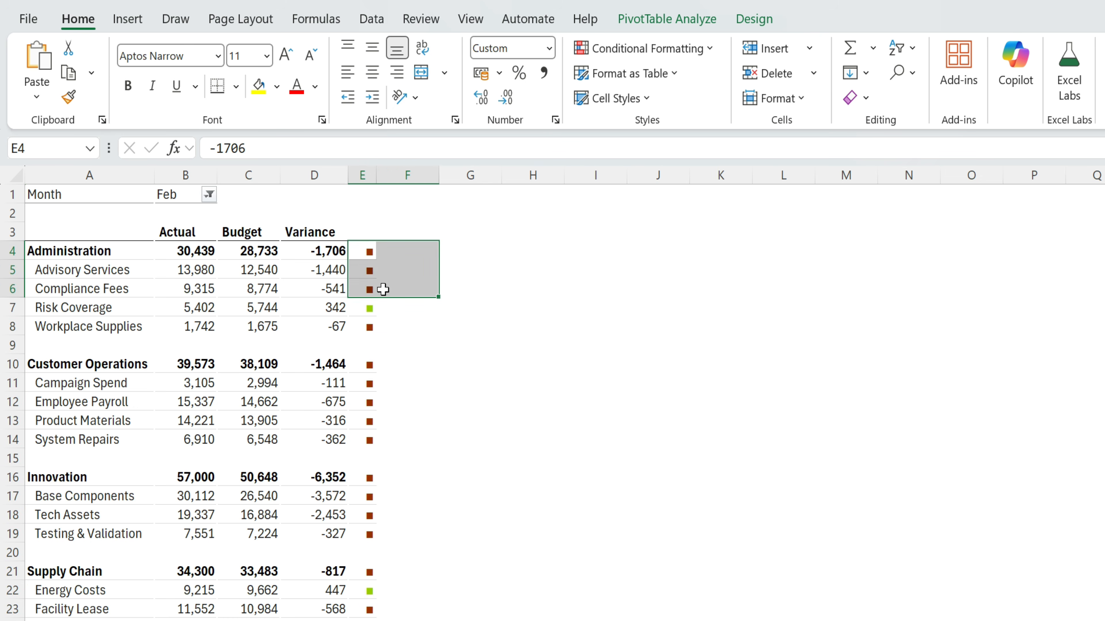
scroll(446, 445, down, 2)
click(355, 501)
scroll(392, 435, up, 2)
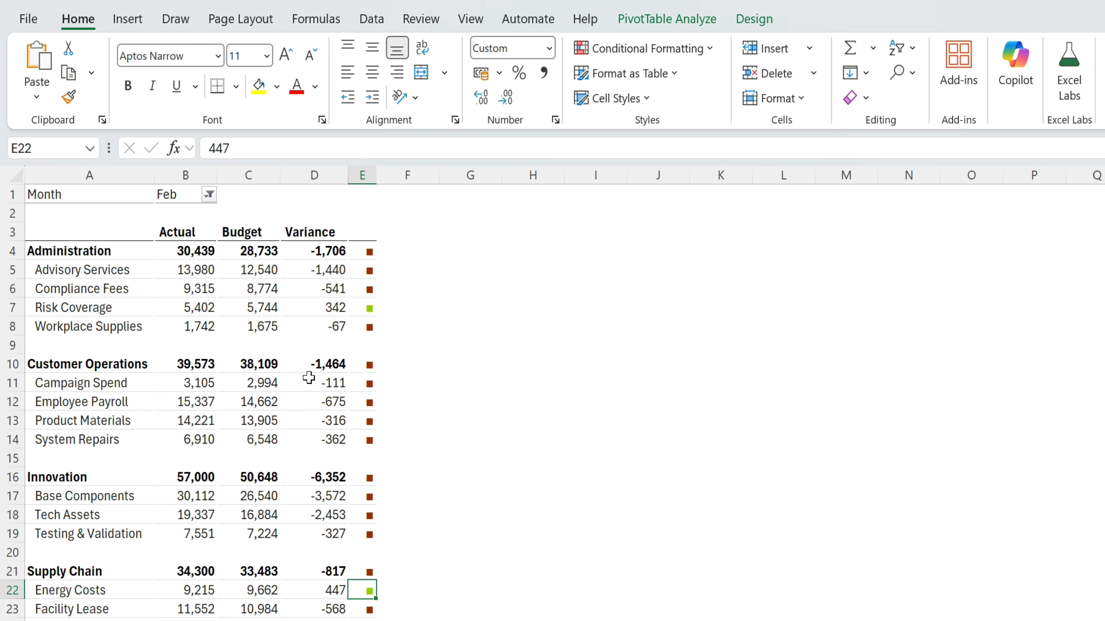
right_click(55, 174)
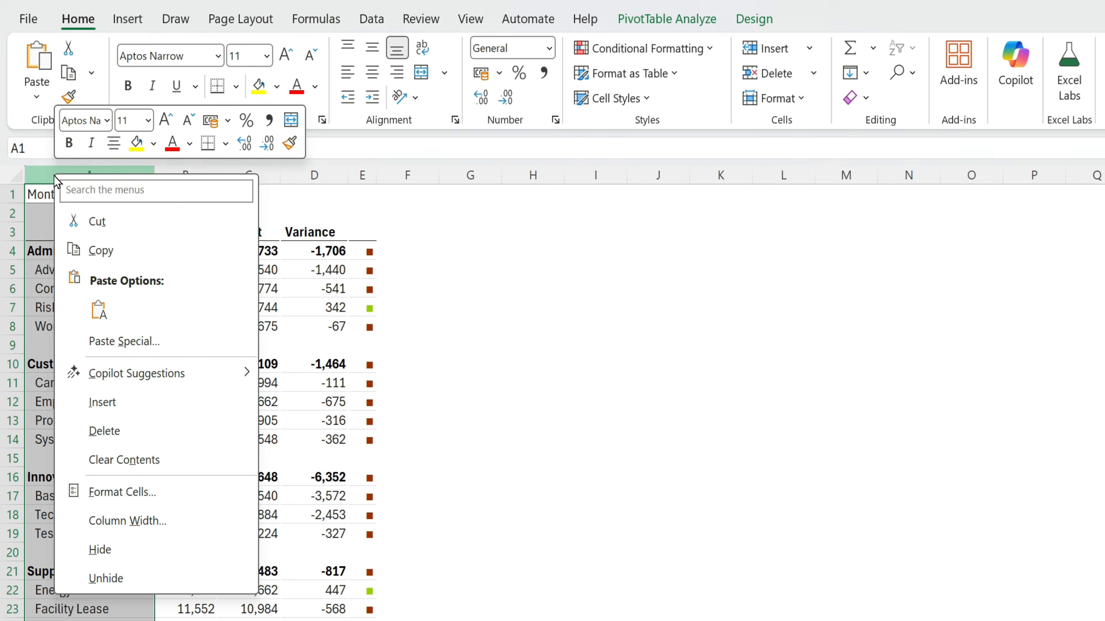
click(137, 405)
drag(87, 176, 25, 190)
- Insert a blank row 1 above the PivotTable
click(481, 346)
right_click(18, 199)
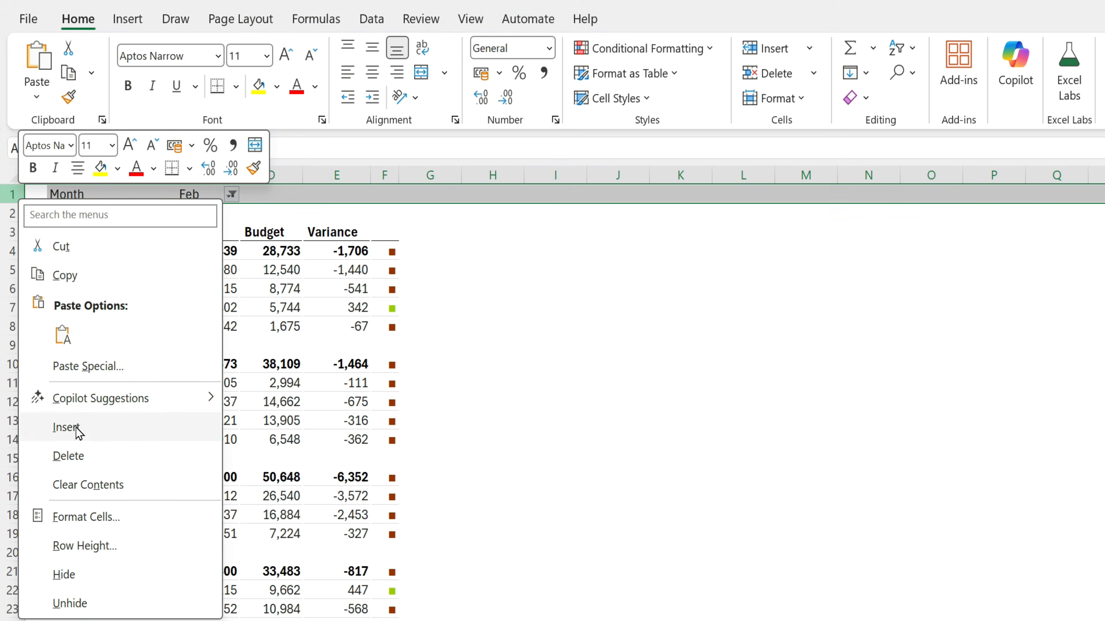
click(65, 427)
click(555, 325)
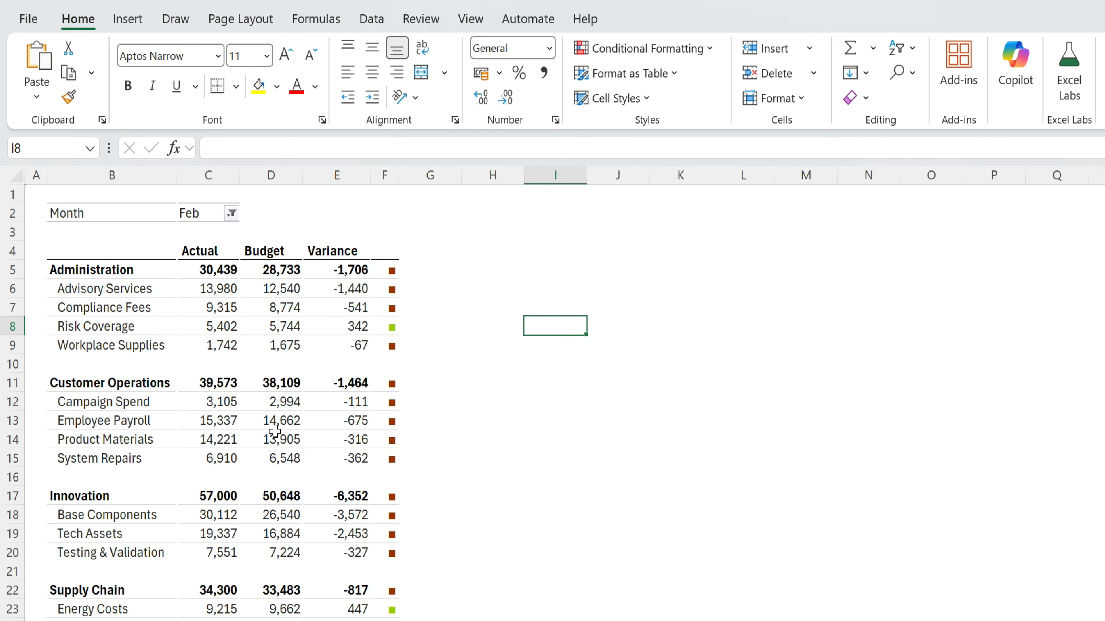
scroll(274, 431, down, 3)
scroll(402, 541, up, 3)
- Filter the PivotTable's Month field to Apr, then to May
click(117, 275)
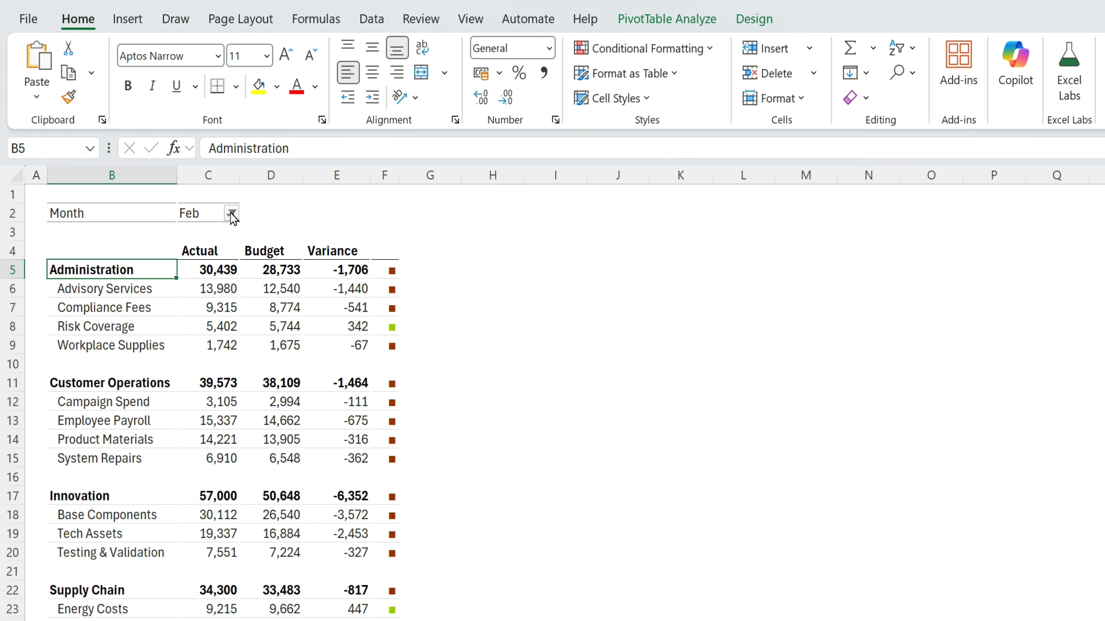
click(231, 214)
click(48, 339)
click(159, 550)
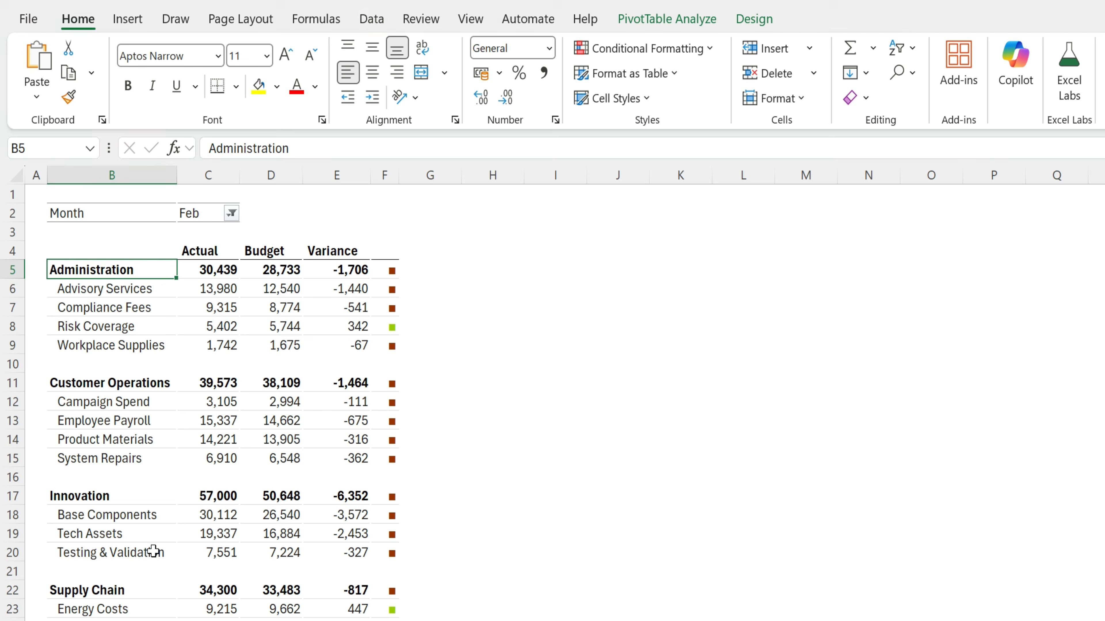
scroll(408, 499, down, 5)
scroll(400, 496, up, 5)
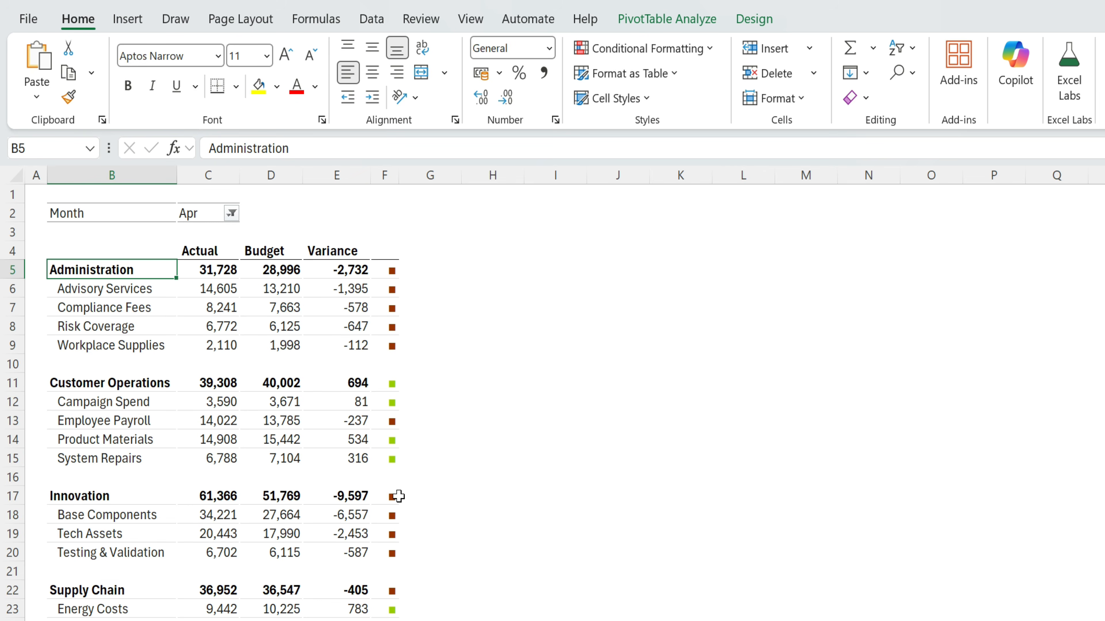
click(231, 213)
click(47, 352)
click(159, 550)
scroll(360, 505, down, 2)
scroll(360, 500, up, 2)
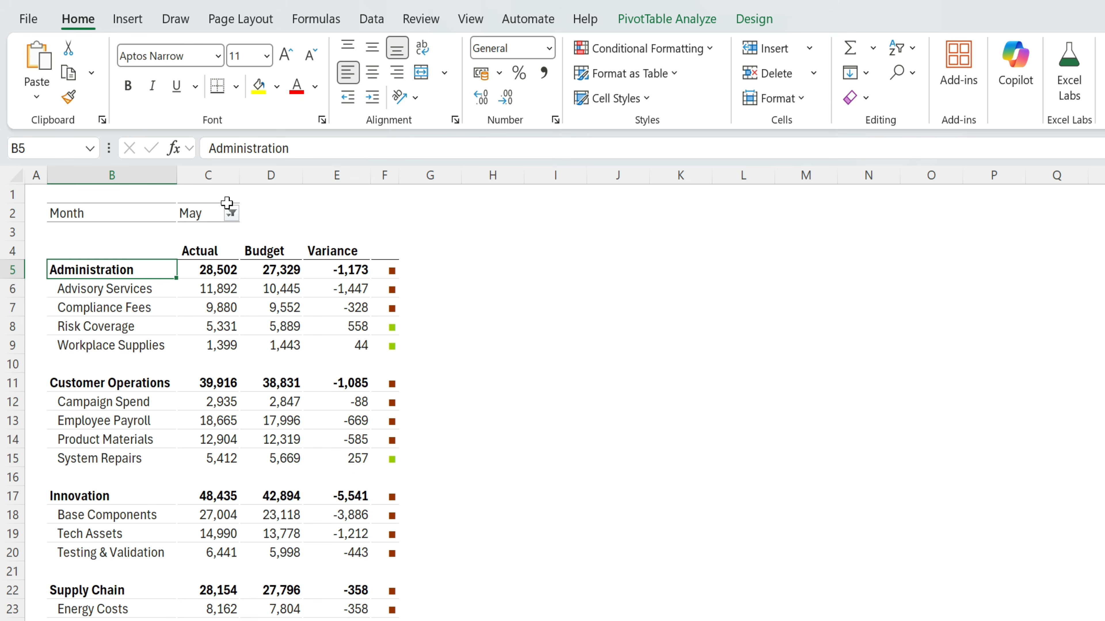
scroll(303, 430, down, 3)
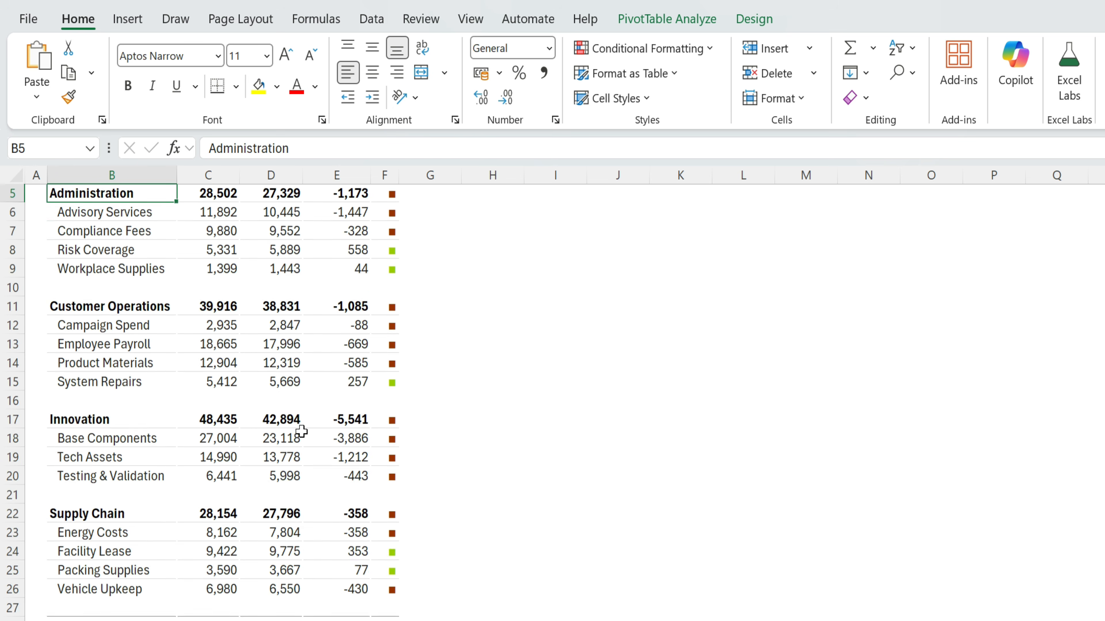
drag(68, 500, 394, 555)
click(321, 607)
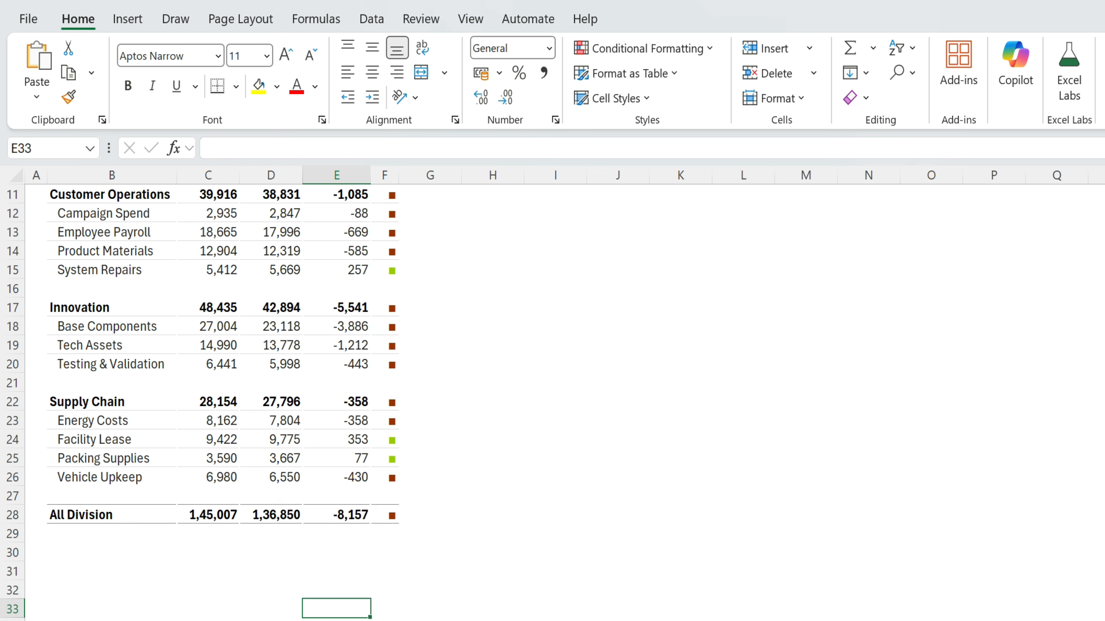
- On the source data sheet, select and cut the Regulatory Assurance rows A101:E106
key(ctrl+Page_Up)
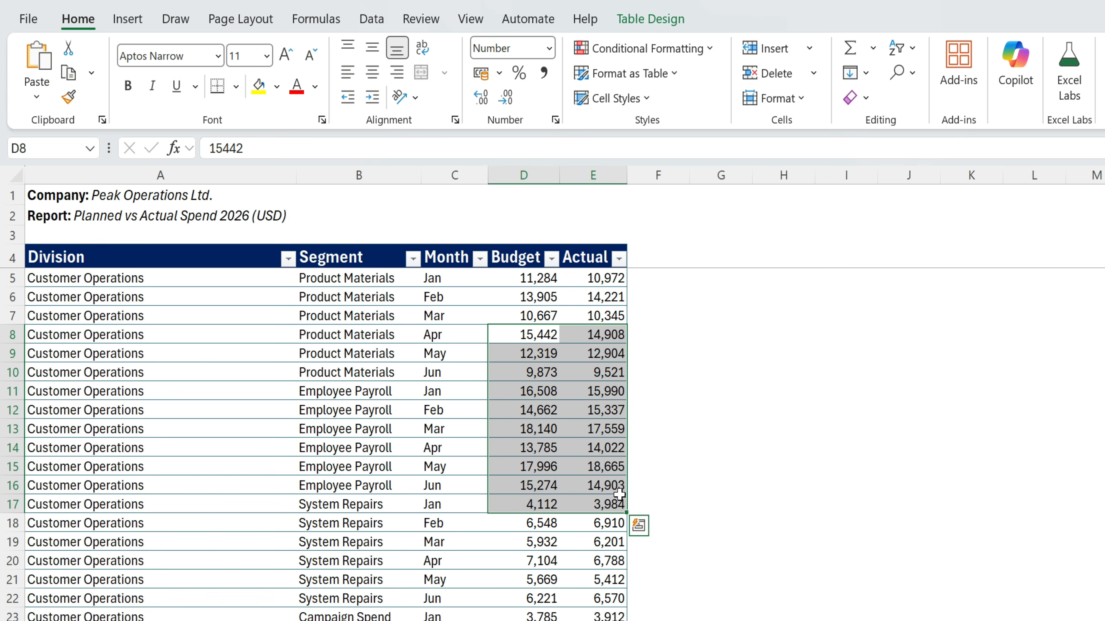
click(715, 477)
scroll(714, 477, down, 6)
scroll(714, 477, down, 20)
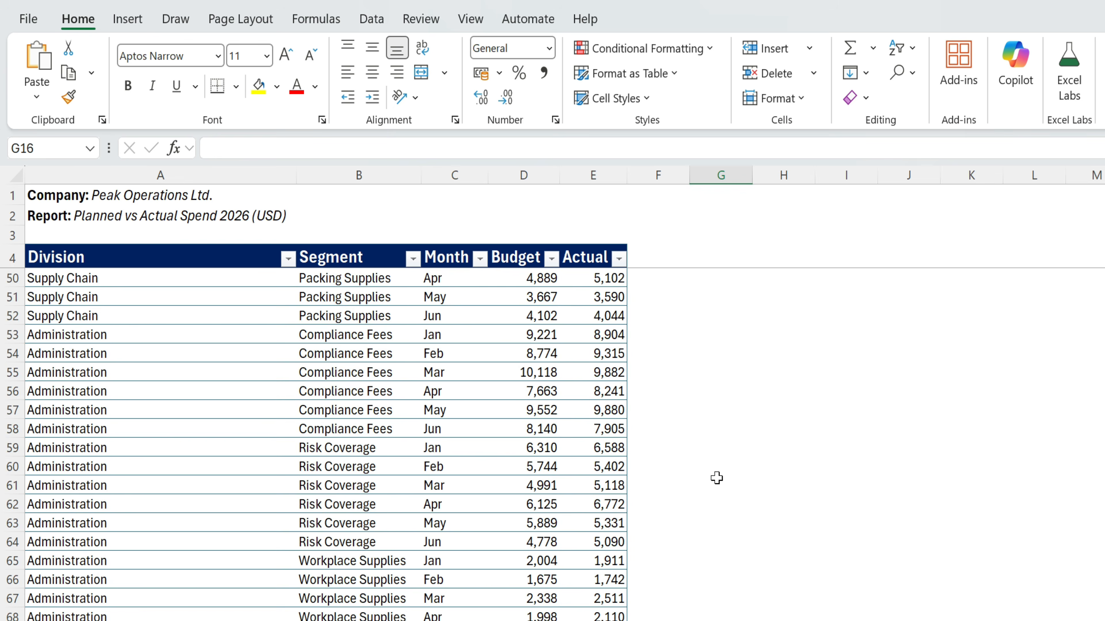
scroll(714, 478, down, 4)
drag(49, 391, 595, 489)
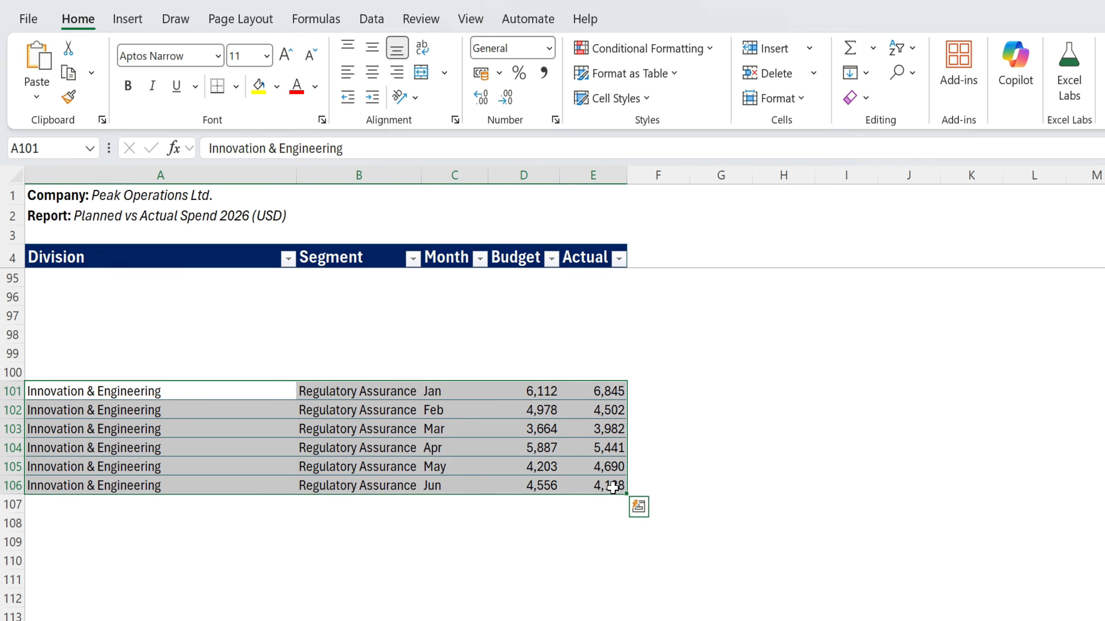
scroll(636, 505, up, 3)
scroll(662, 497, down, 2)
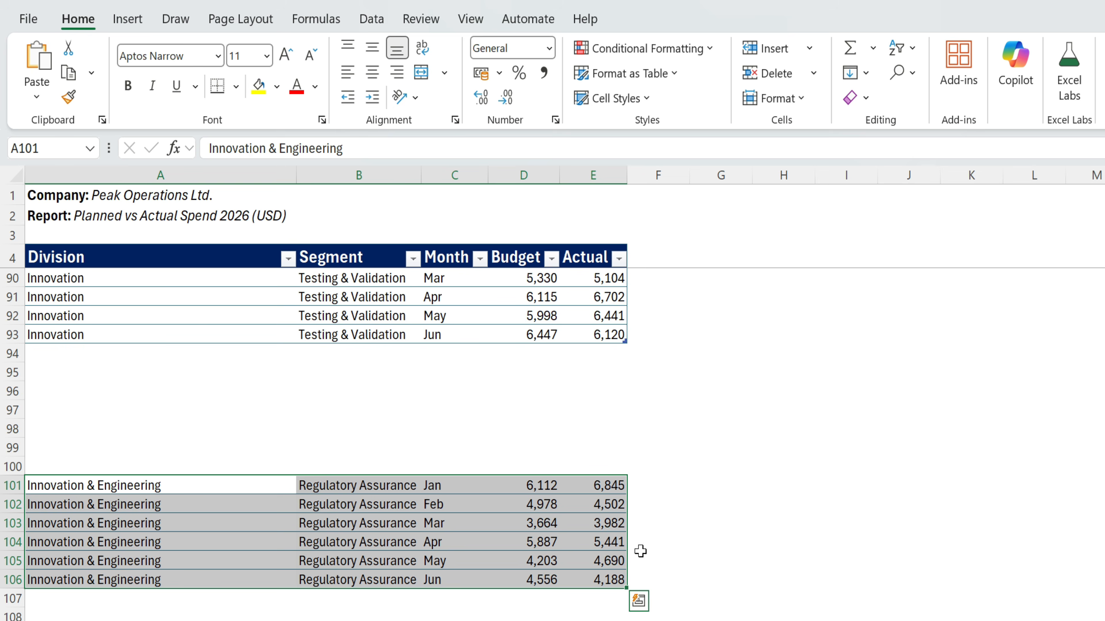
click(702, 520)
drag(102, 484, 585, 577)
key(ctrl+c)
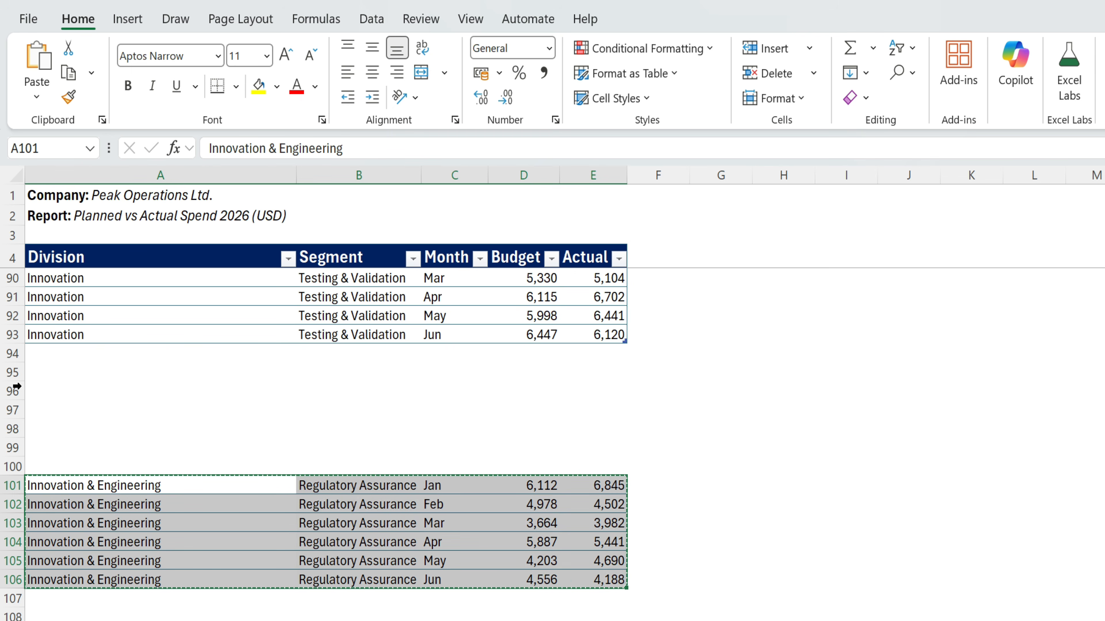
- Paste the rows at A94 directly under the table and return to the PivotTable sheet
click(34, 353)
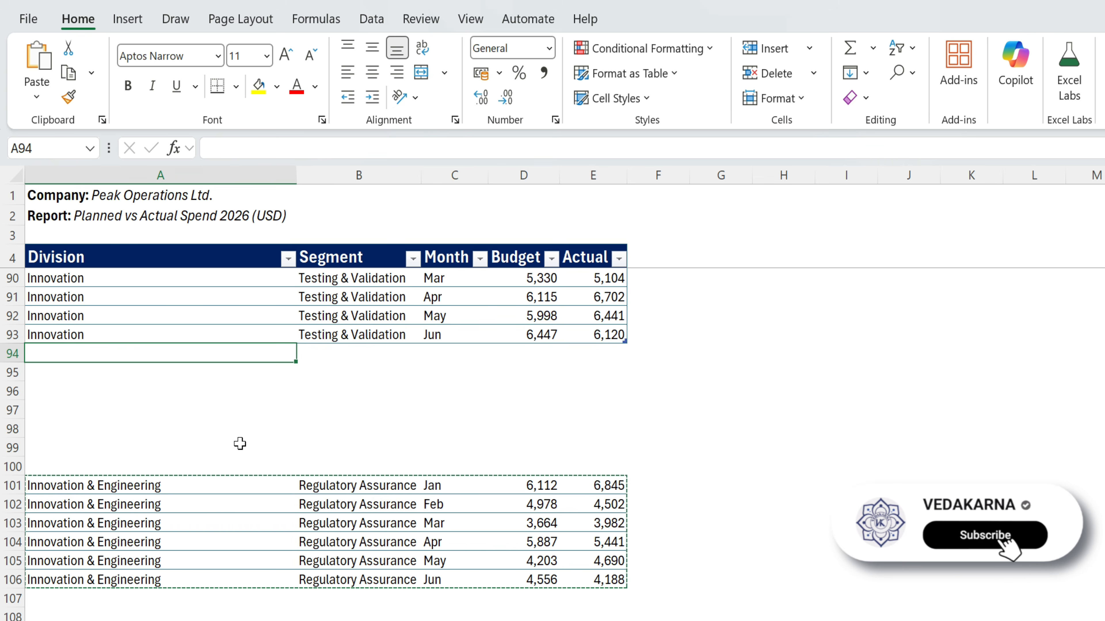
key(ctrl+v)
click(720, 389)
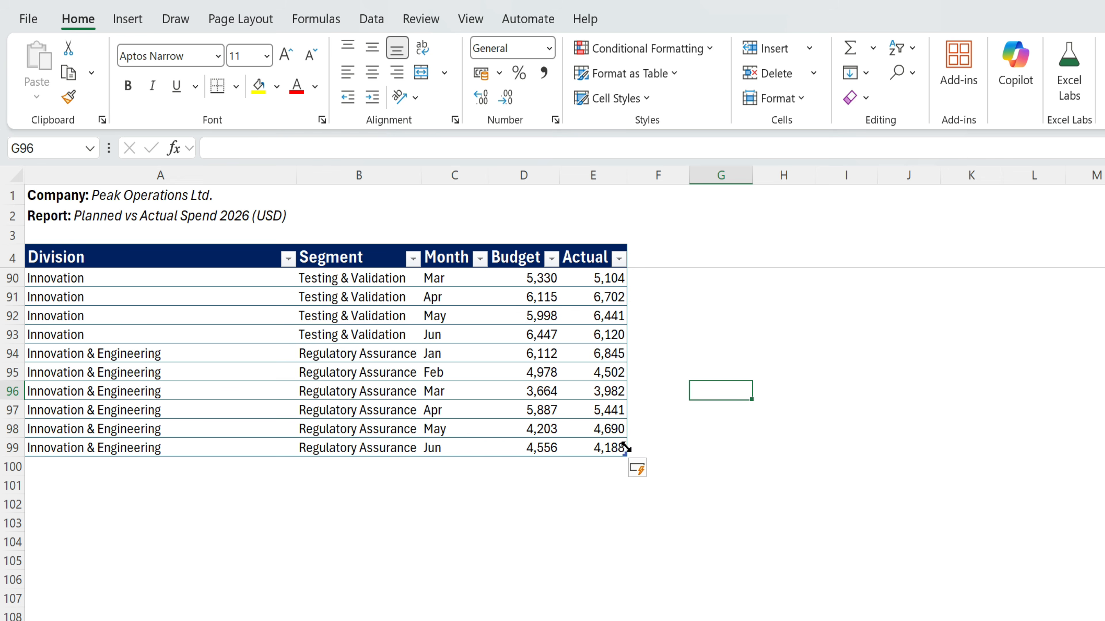
drag(113, 357, 658, 451)
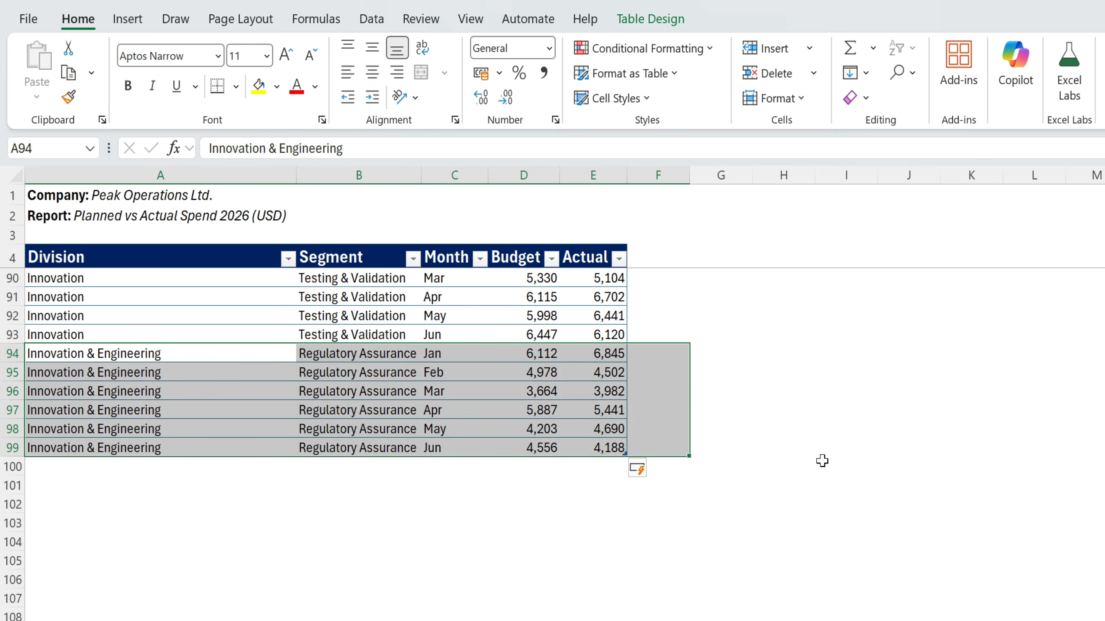
click(822, 461)
click(222, 620)
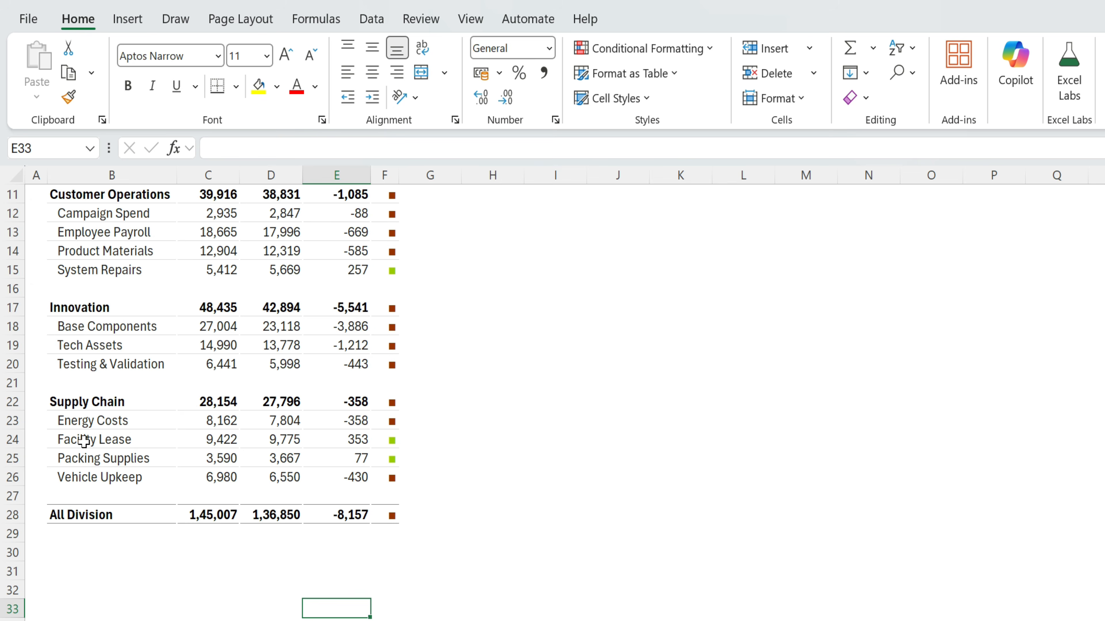
click(206, 422)
- Refresh the PivotTable to show the Innovation & Engineering division, then collapse the ribbon with Ctrl+F1
right_click(213, 424)
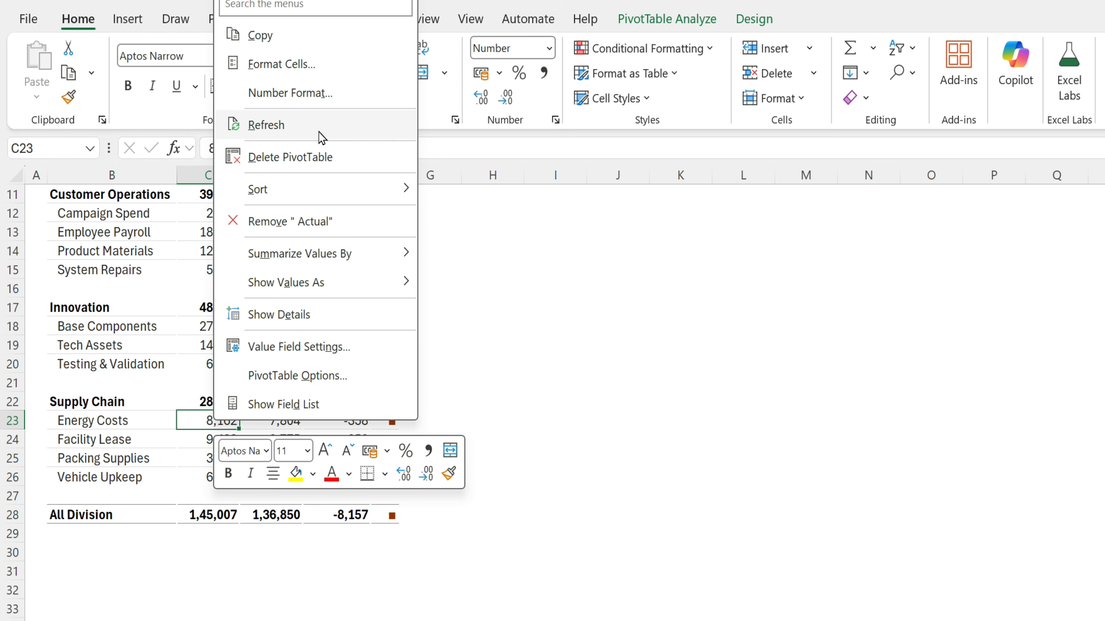
click(266, 125)
drag(45, 505, 463, 568)
click(527, 543)
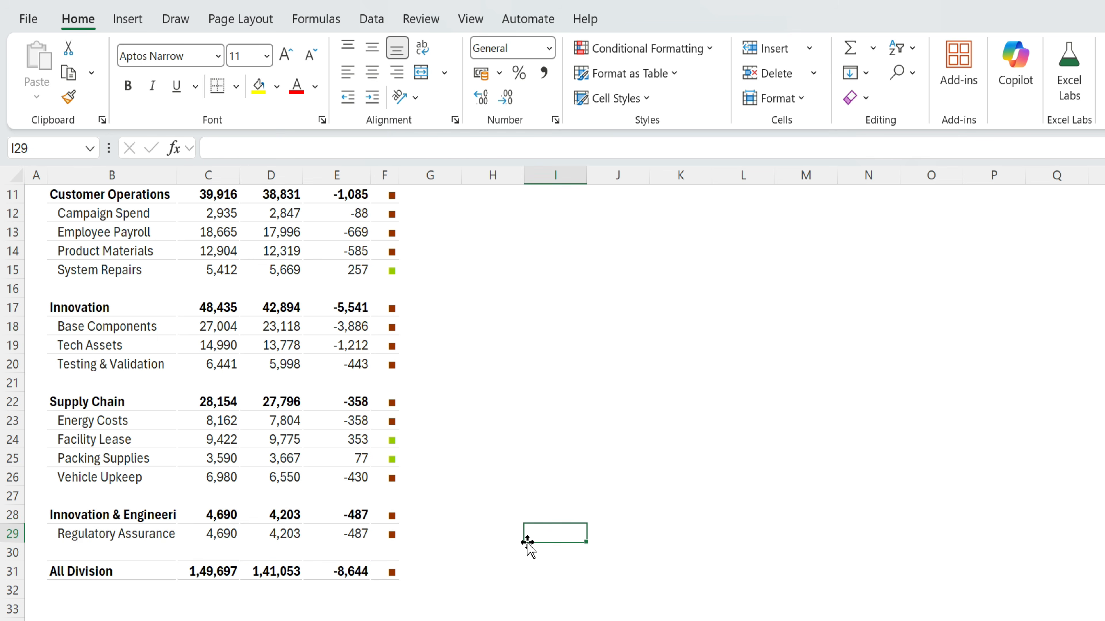
scroll(430, 605, up, 4)
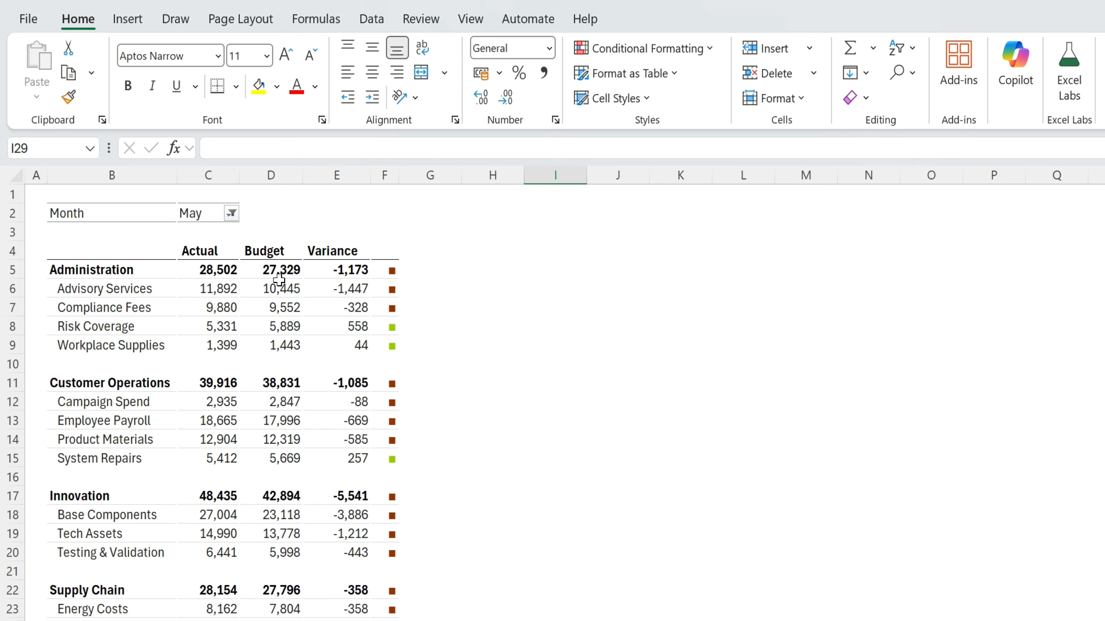
drag(64, 257, 395, 574)
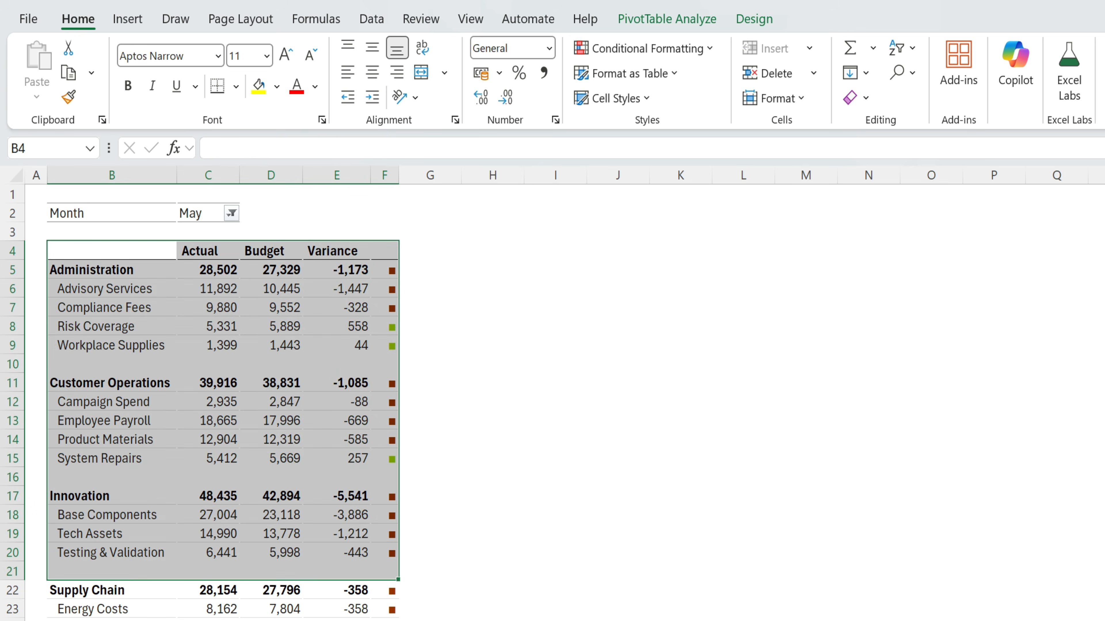
scroll(738, 591, down, 1)
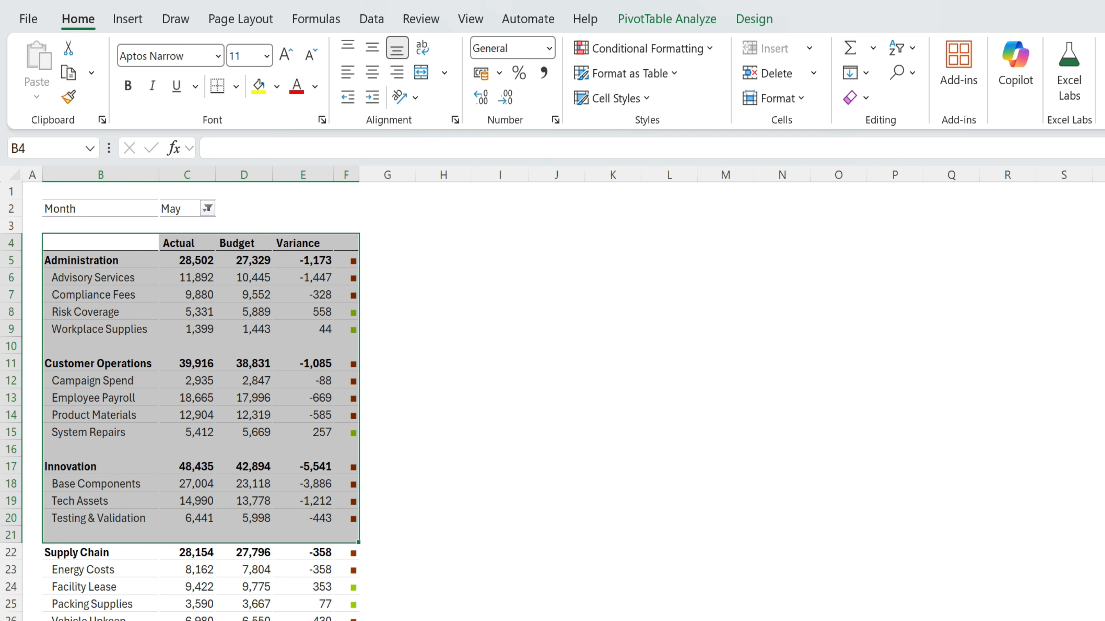
scroll(919, 615, up, 1)
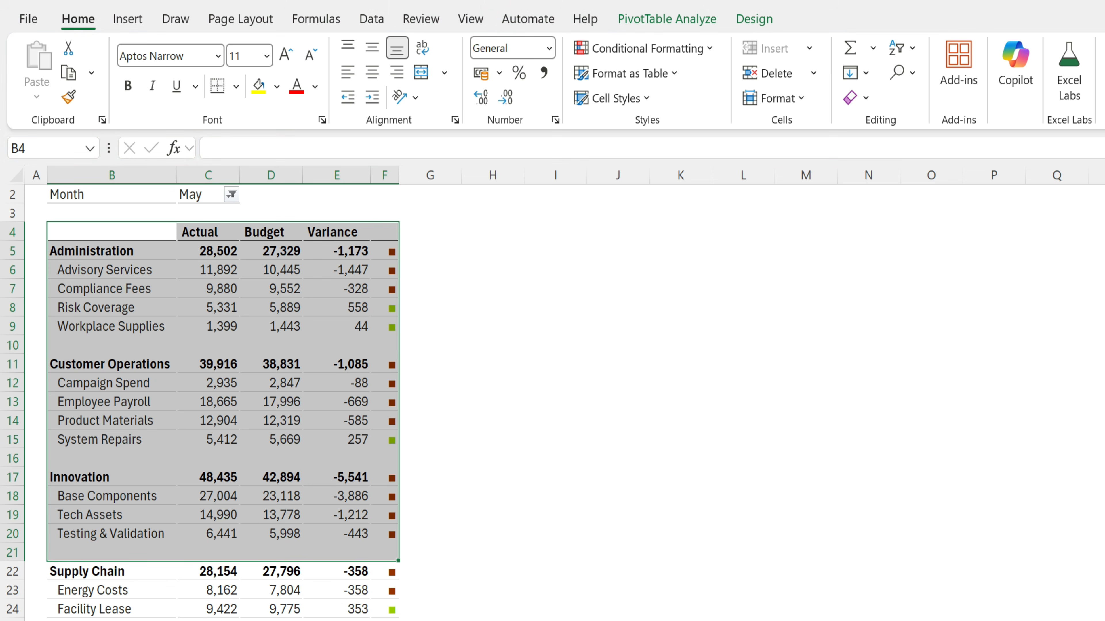
key(ctrl+F1)
click(691, 329)
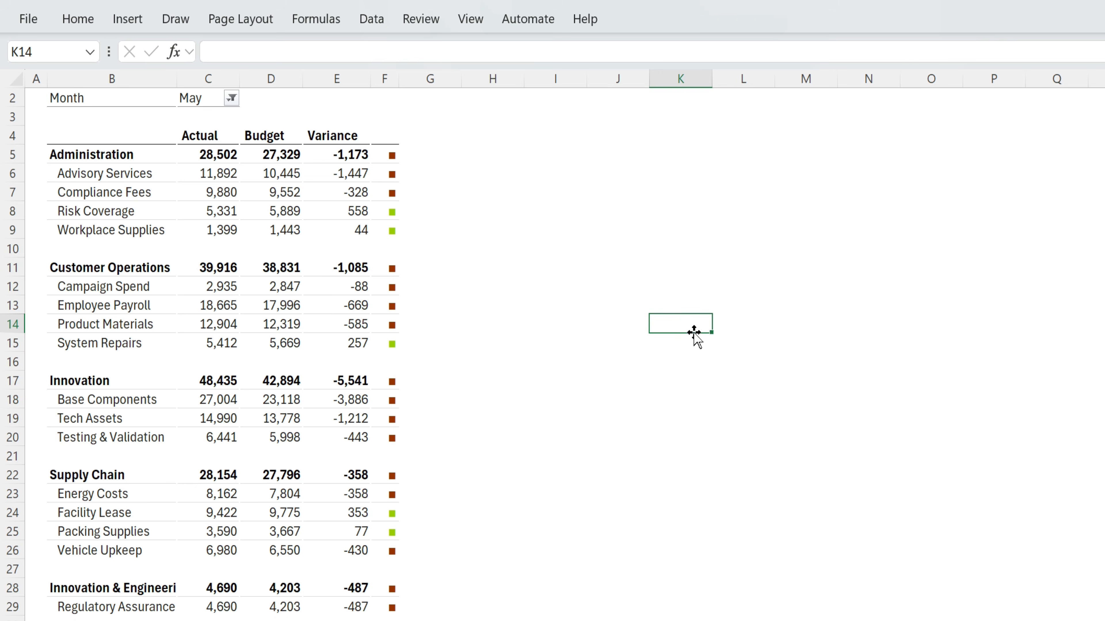